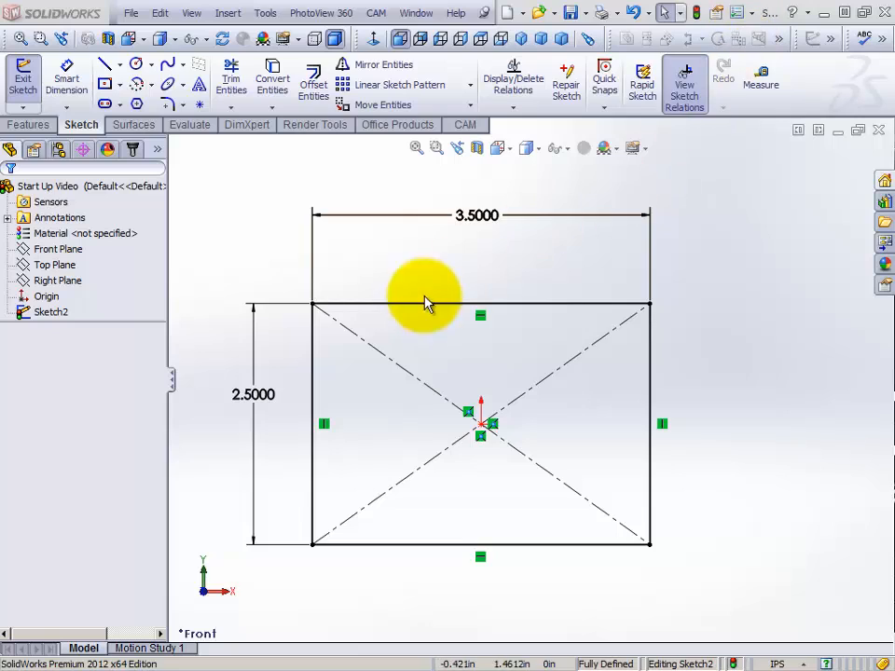
Add the Measure command from the Tools category to the Sketch commands through the interface customization
click(751, 15)
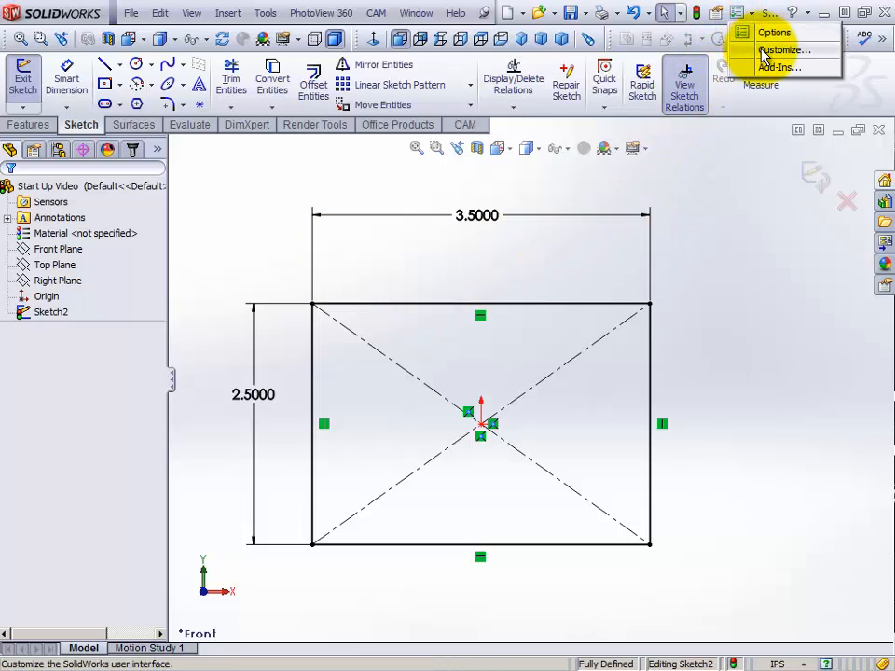
click(764, 51)
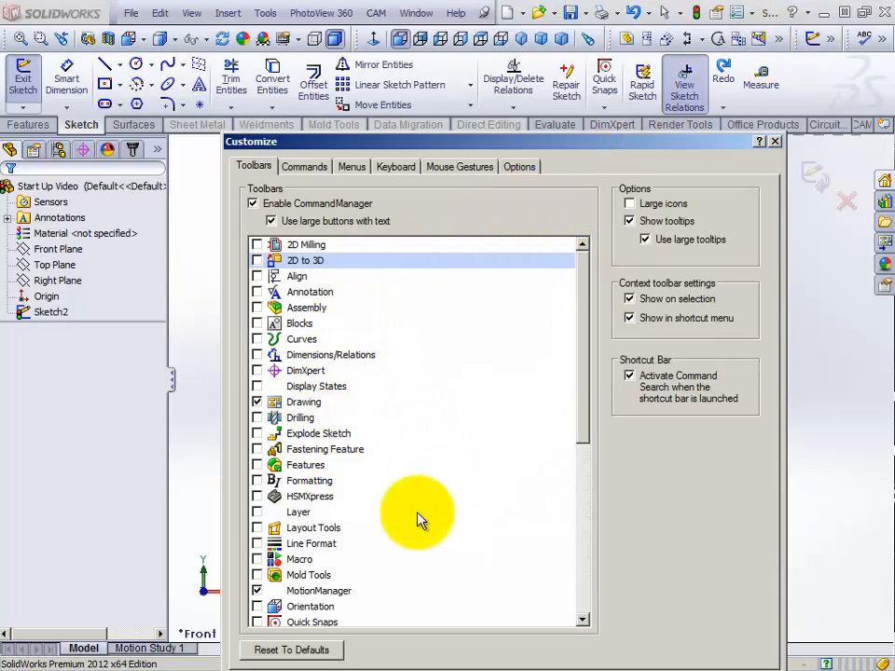
click(308, 170)
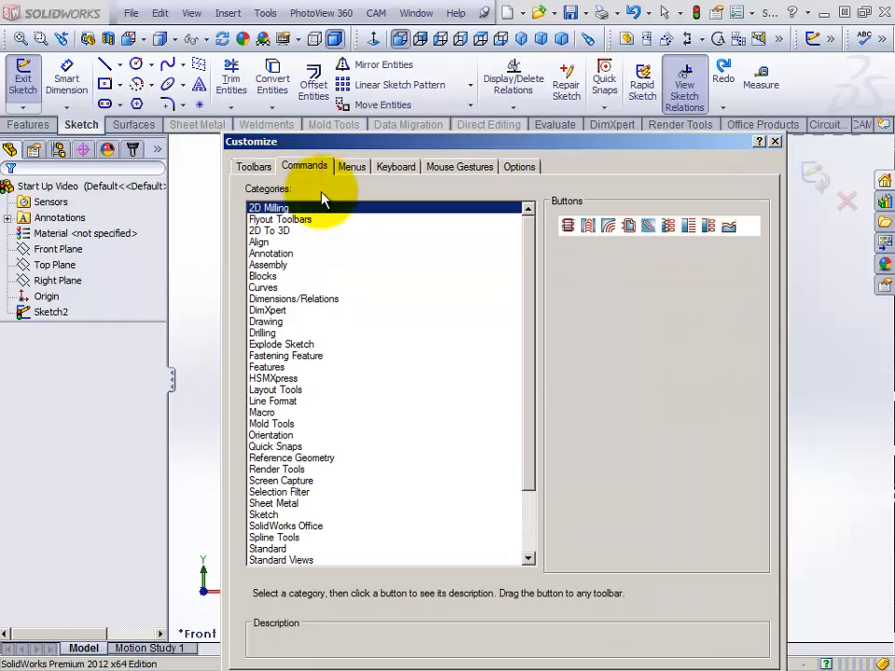
drag(523, 306, 518, 404)
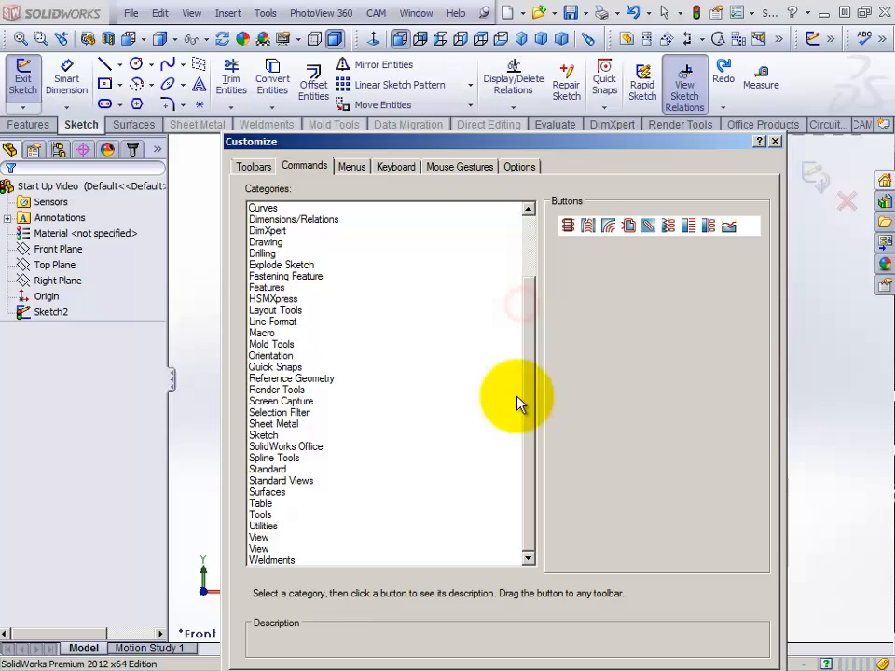
click(259, 515)
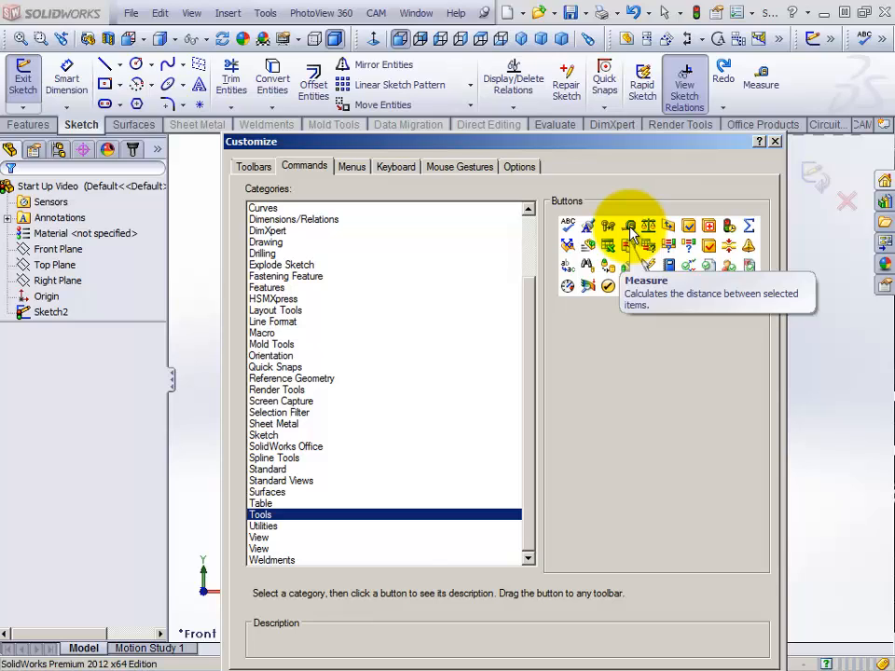
mouse_move(632, 233)
mouse_down()
mouse_move(761, 107)
mouse_move(809, 85)
mouse_up()
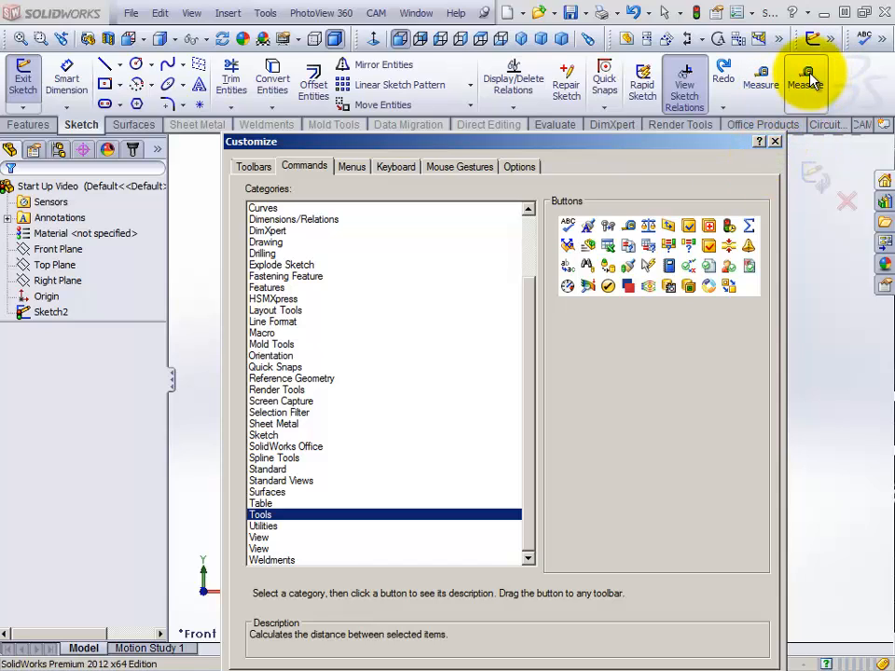
Remove the duplicate Measure command from the Sketch commands and close the customization settings
drag(811, 82, 634, 401)
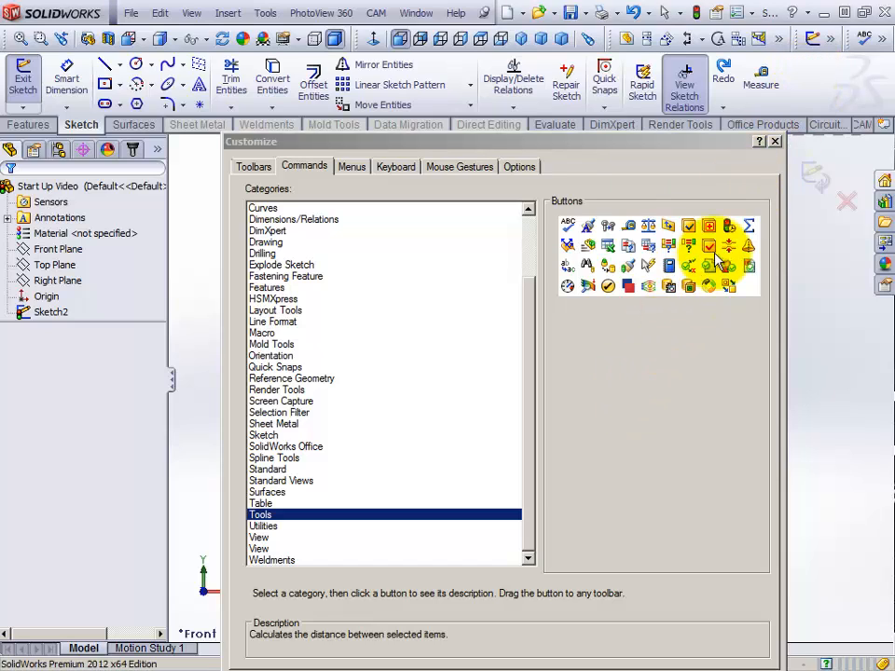
click(775, 144)
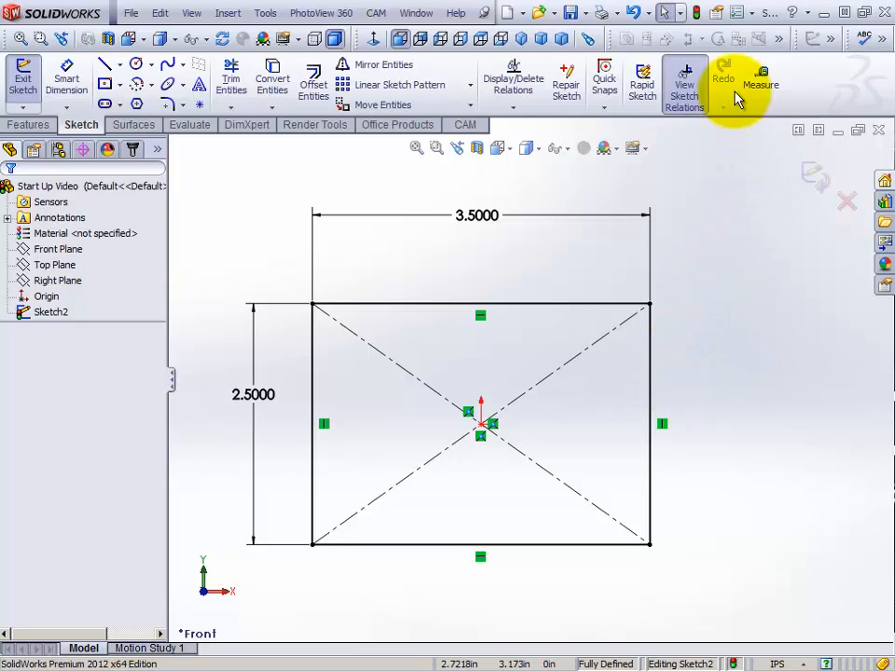
Measure the lengths of the rectangle's left vertical edge and upper horizontal edge, and close the Measure tool
click(763, 89)
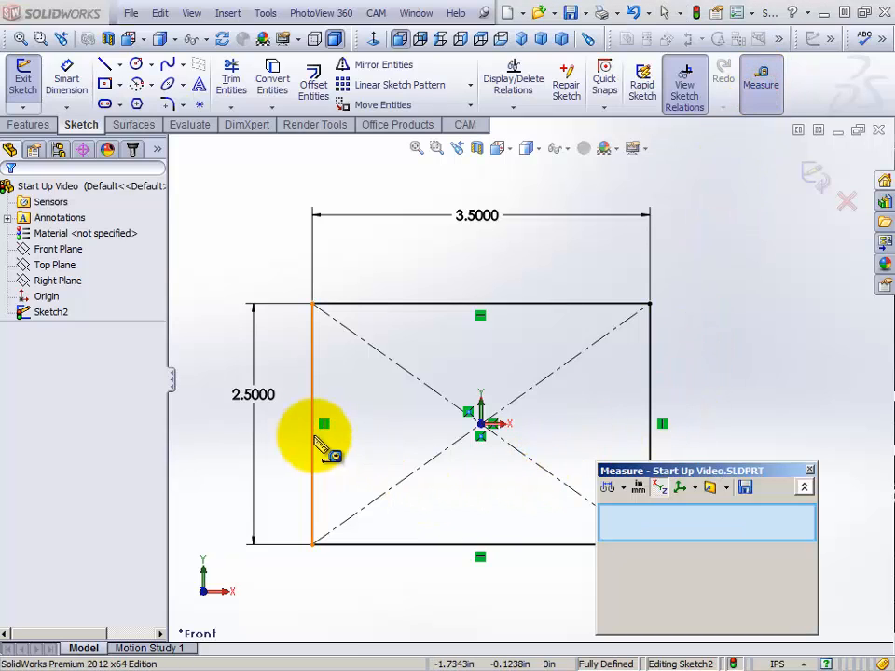
click(317, 387)
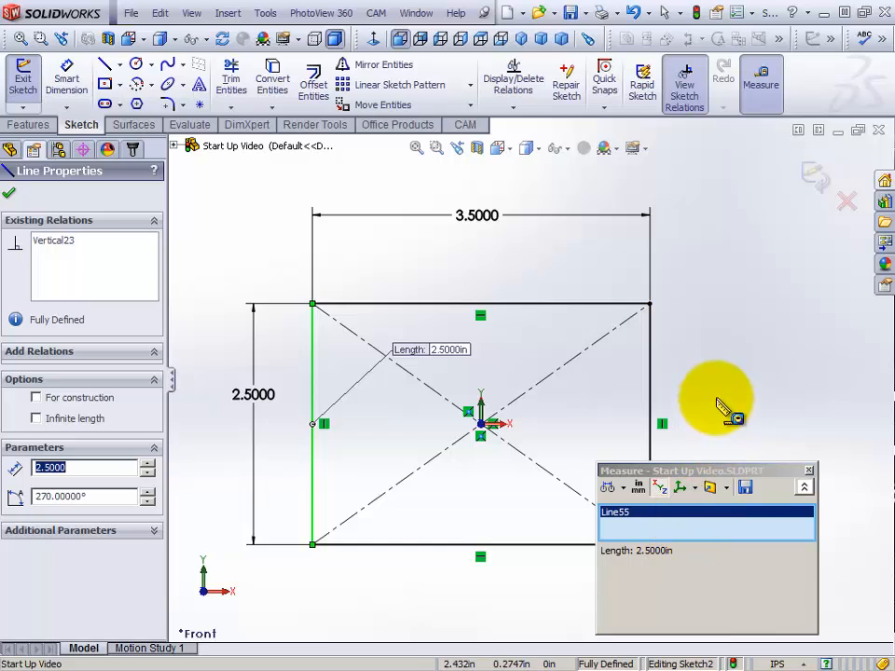
click(716, 259)
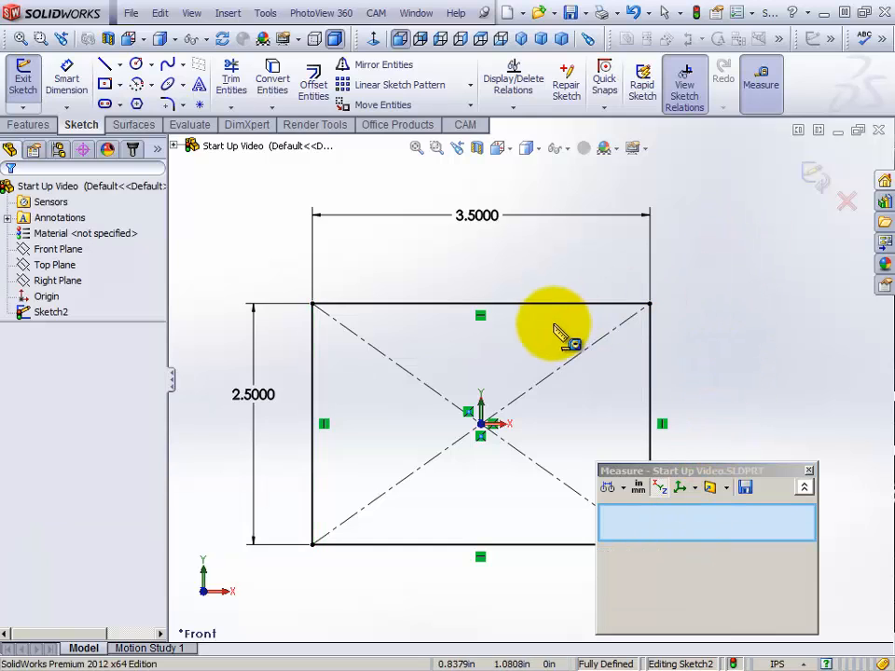
click(534, 306)
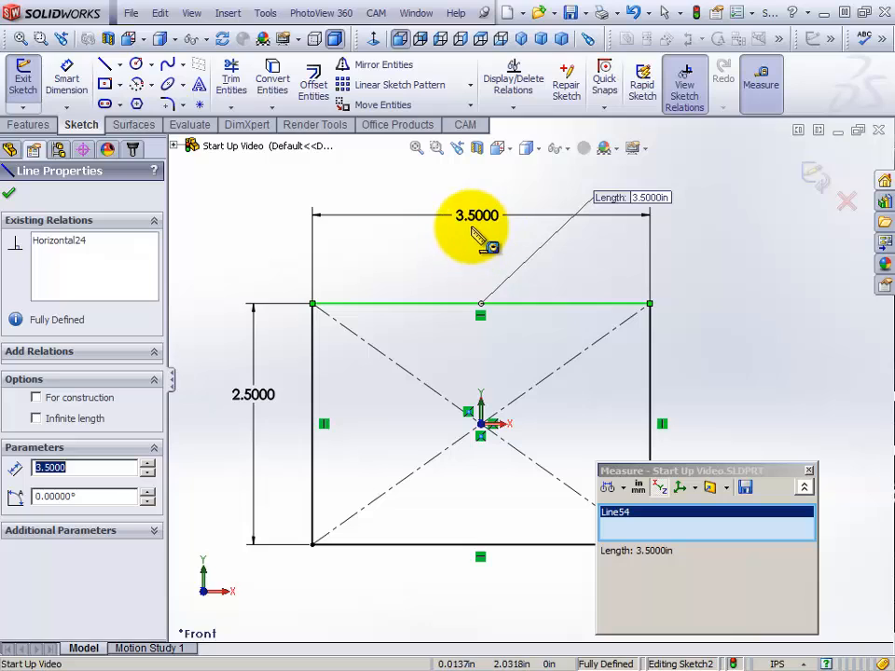
click(700, 238)
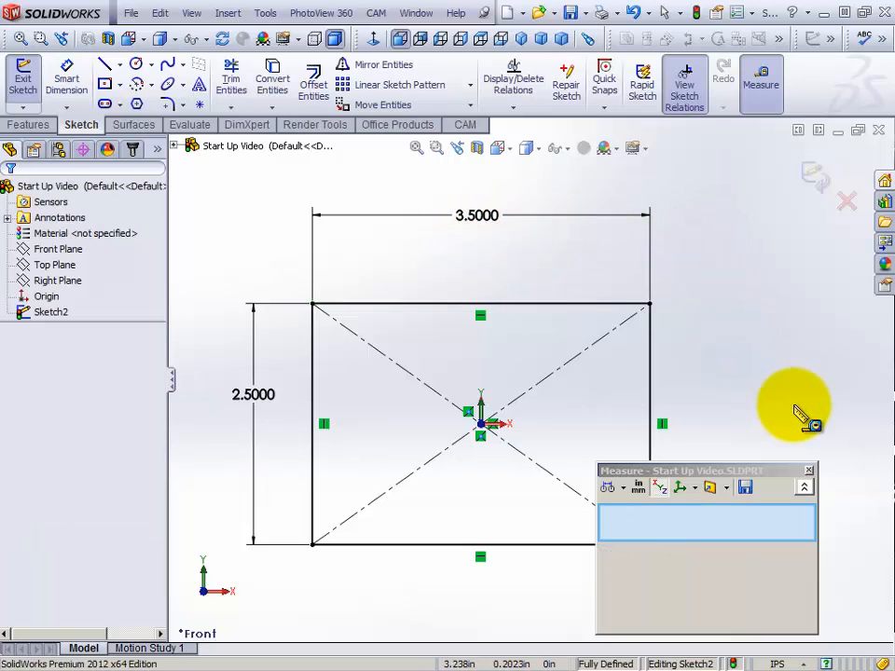
click(810, 471)
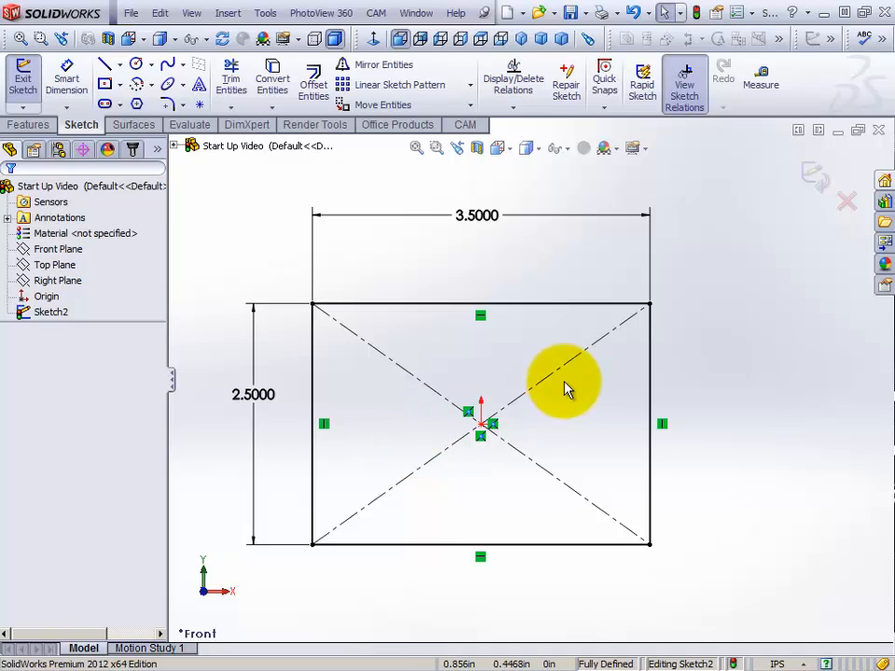
scroll(485, 397, down, 1)
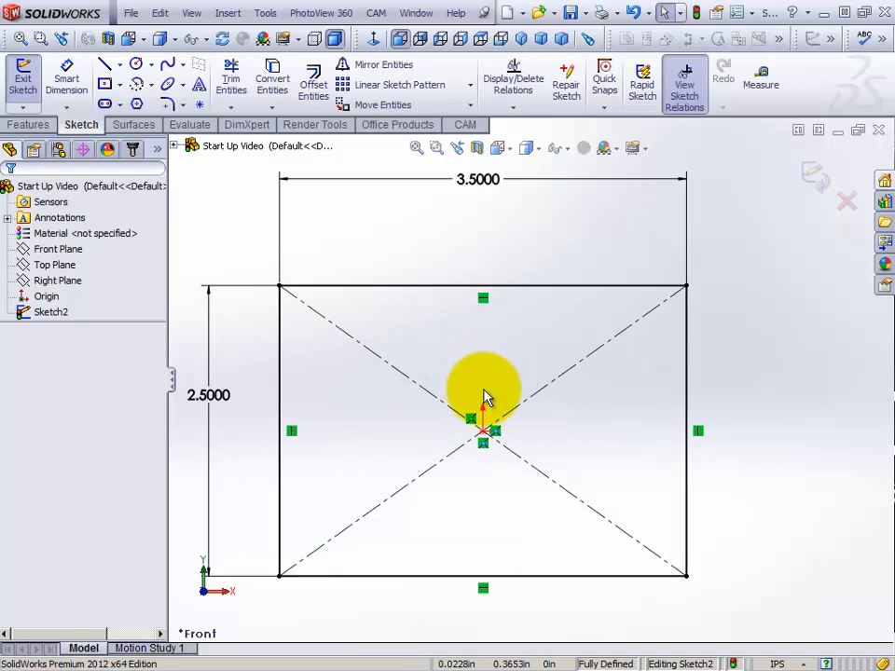
scroll(485, 397, up, 5)
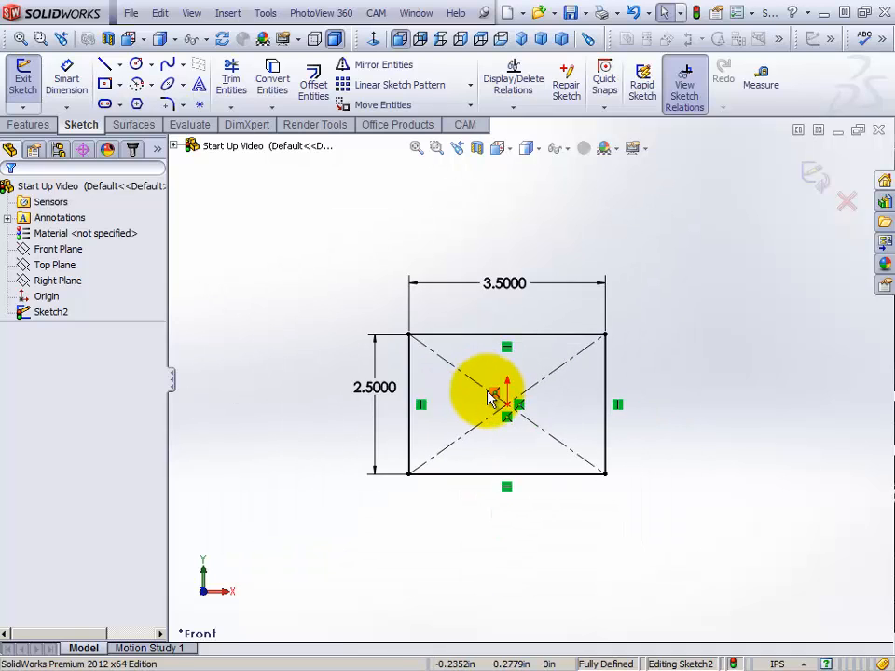
scroll(485, 398, down, 3)
scroll(490, 400, down, 1)
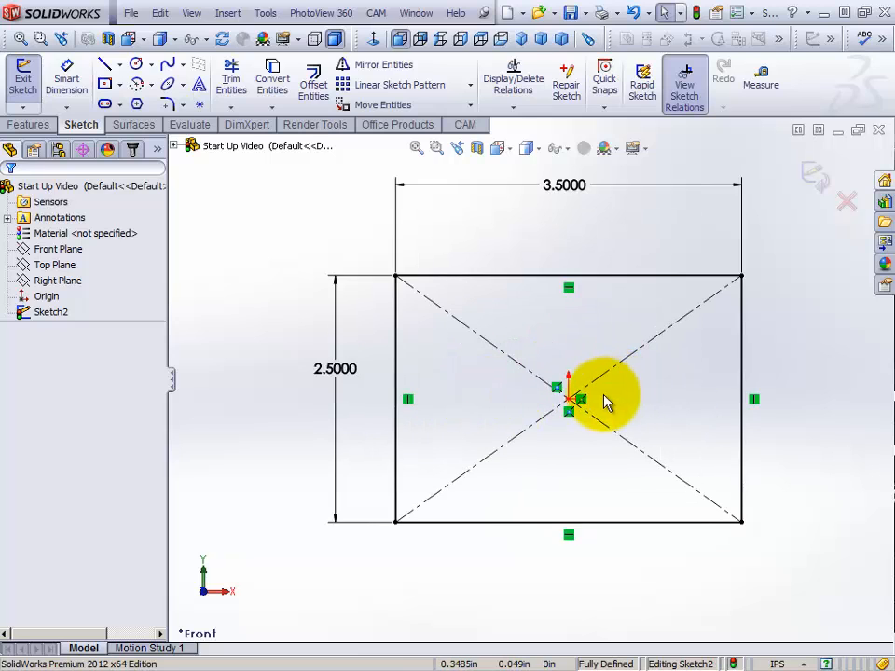
scroll(605, 401, up, 1)
scroll(604, 401, up, 1)
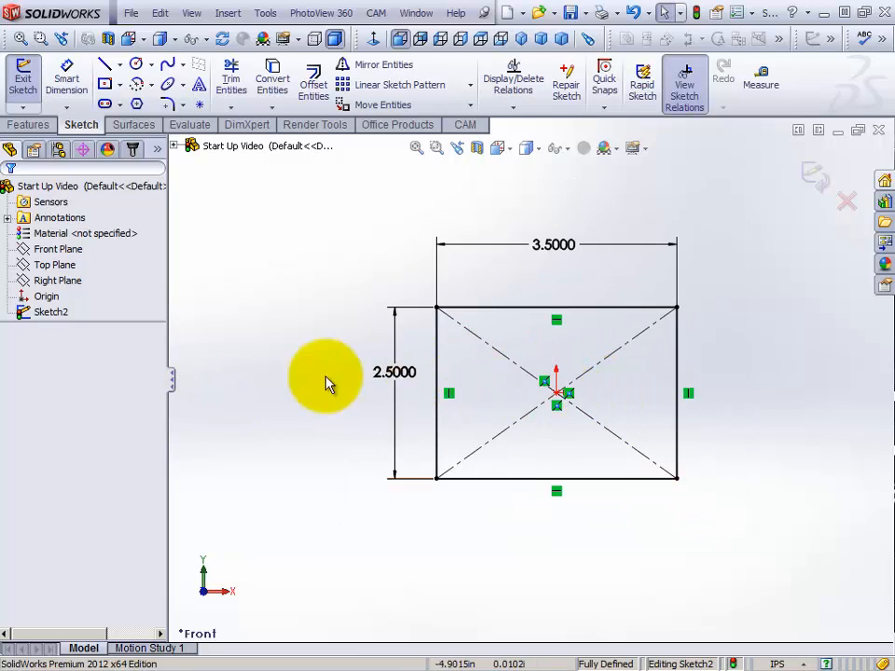
scroll(780, 394, down, 2)
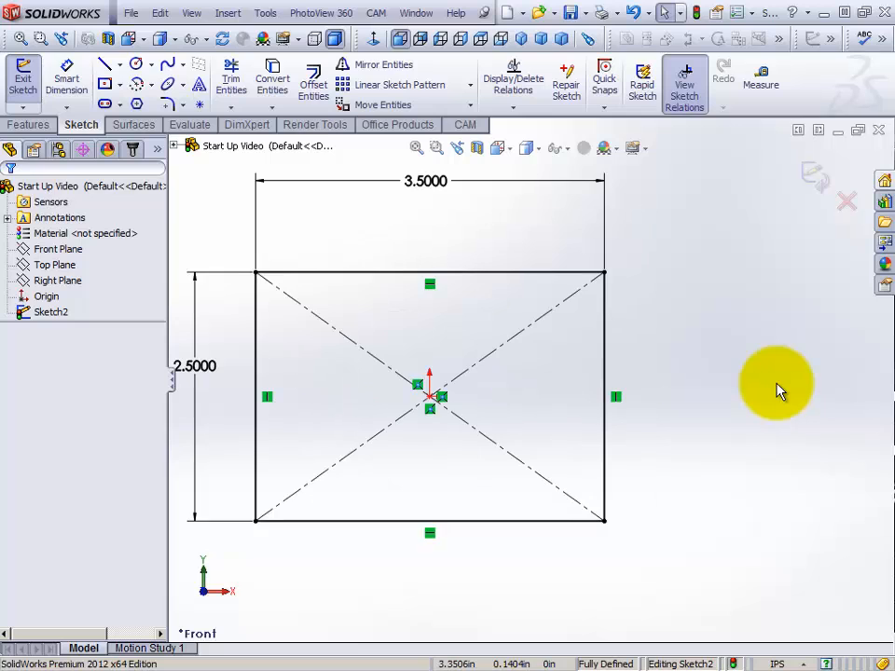
scroll(780, 390, up, 1)
scroll(779, 390, down, 1)
scroll(780, 390, up, 3)
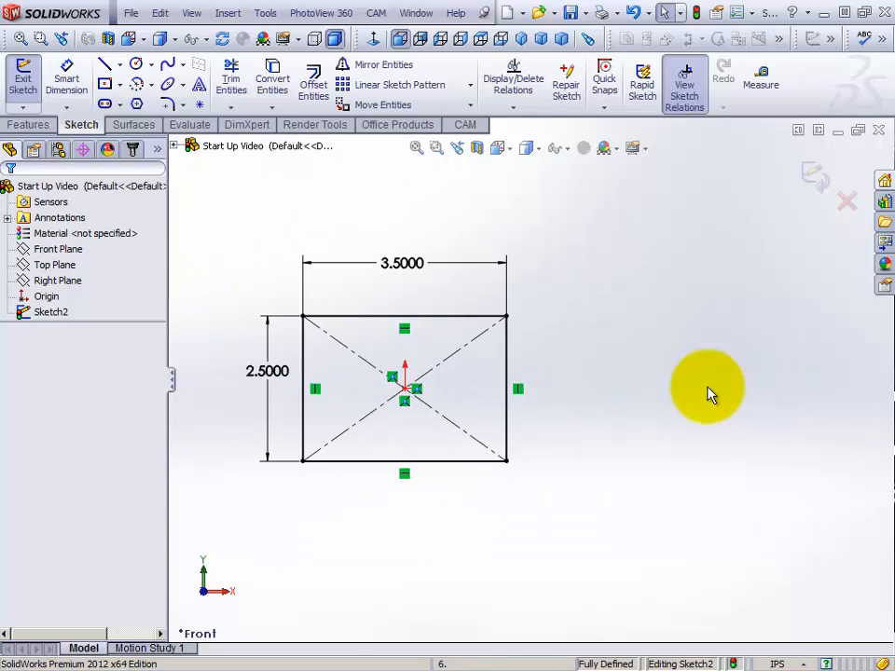
scroll(190, 390, down, 3)
scroll(195, 375, up, 2)
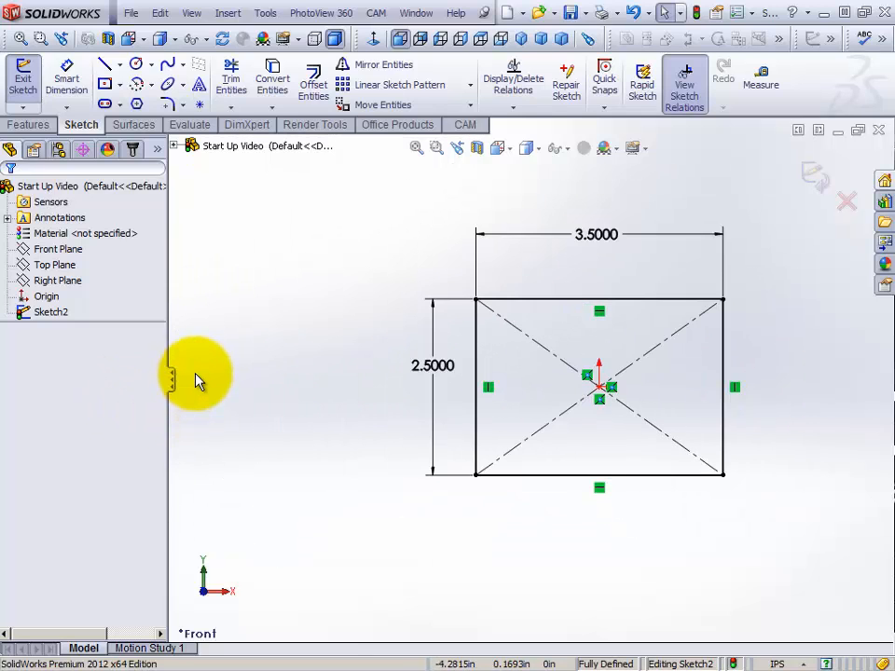
scroll(841, 388, up, 1)
scroll(840, 388, down, 1)
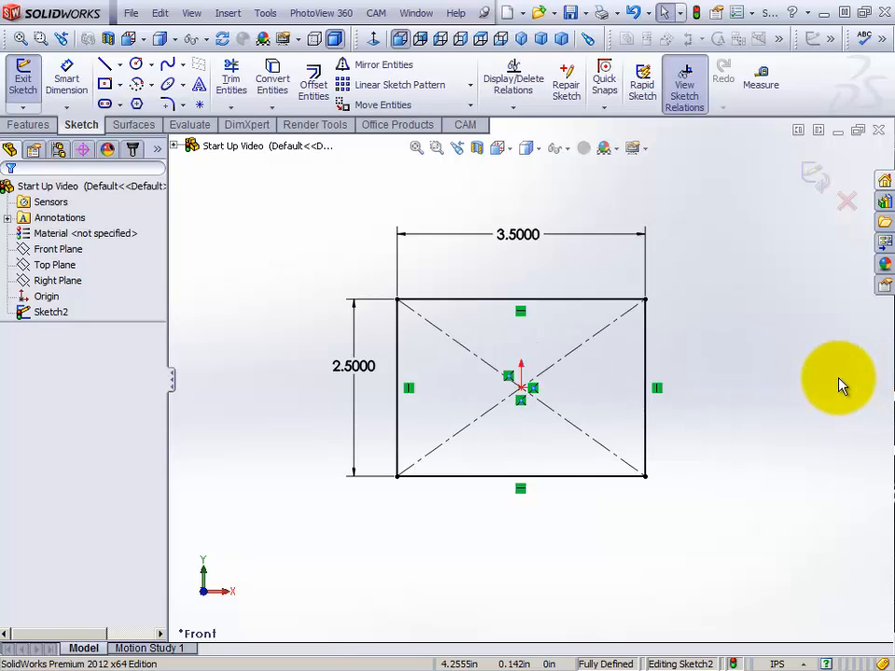
scroll(525, 388, down, 2)
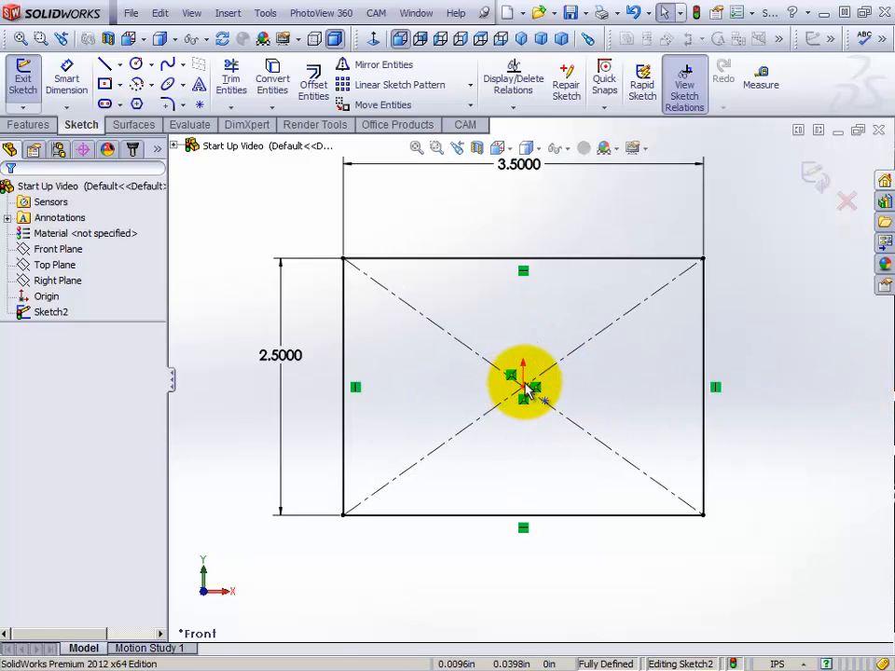
scroll(525, 388, up, 2)
scroll(525, 387, down, 2)
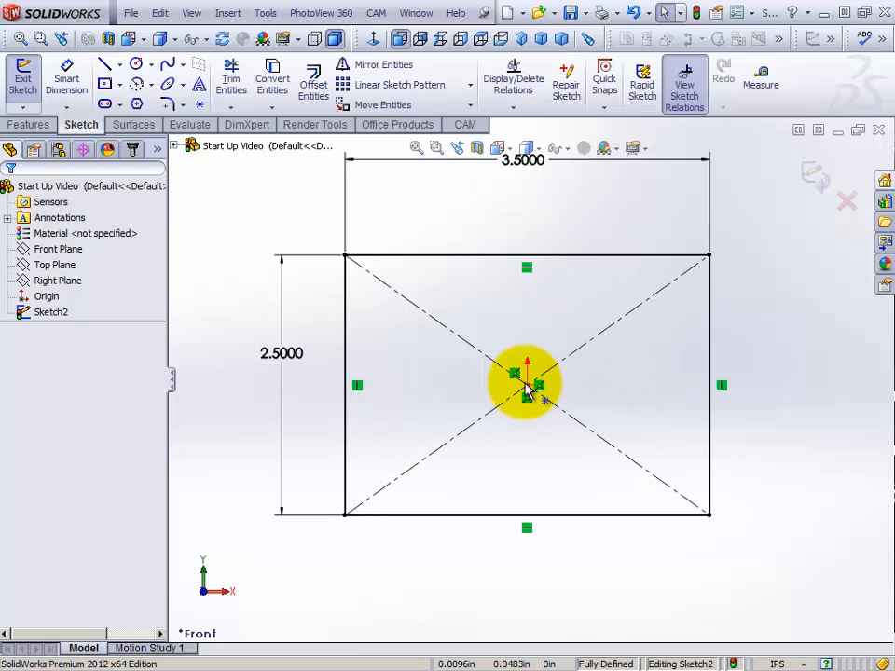
scroll(527, 386, up, 2)
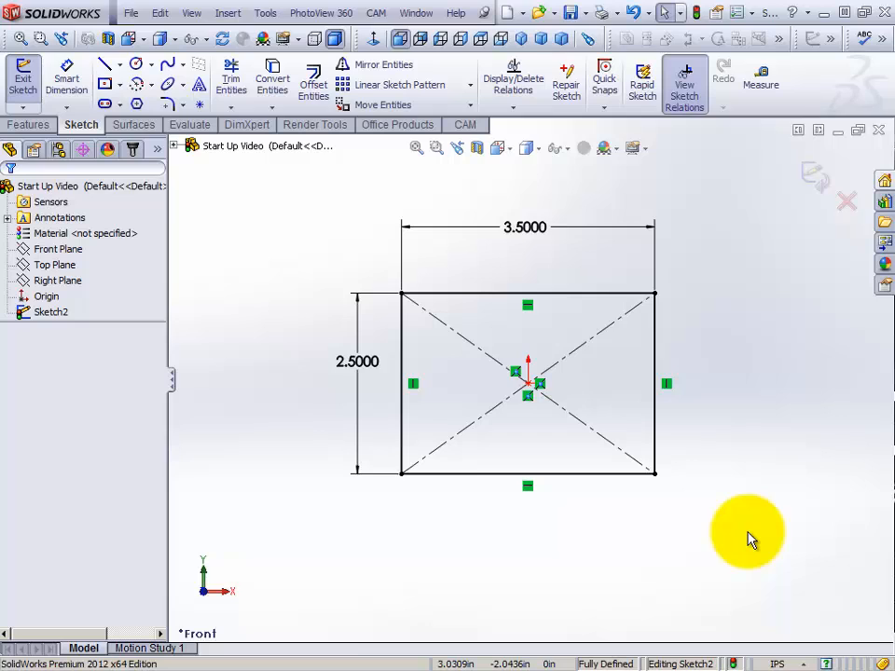
Delete the whole rectangle from the sketch, including its dimensions and diagonal construction lines
mouse_move(745, 537)
mouse_down()
mouse_move(505, 533)
mouse_move(360, 503)
mouse_move(295, 398)
mouse_move(299, 198)
mouse_up()
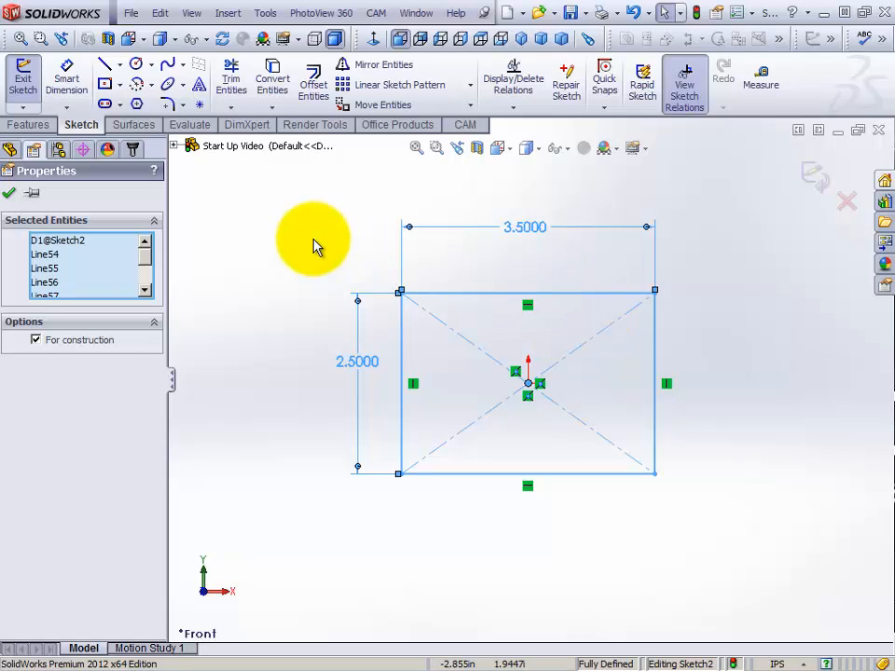
right_click(262, 236)
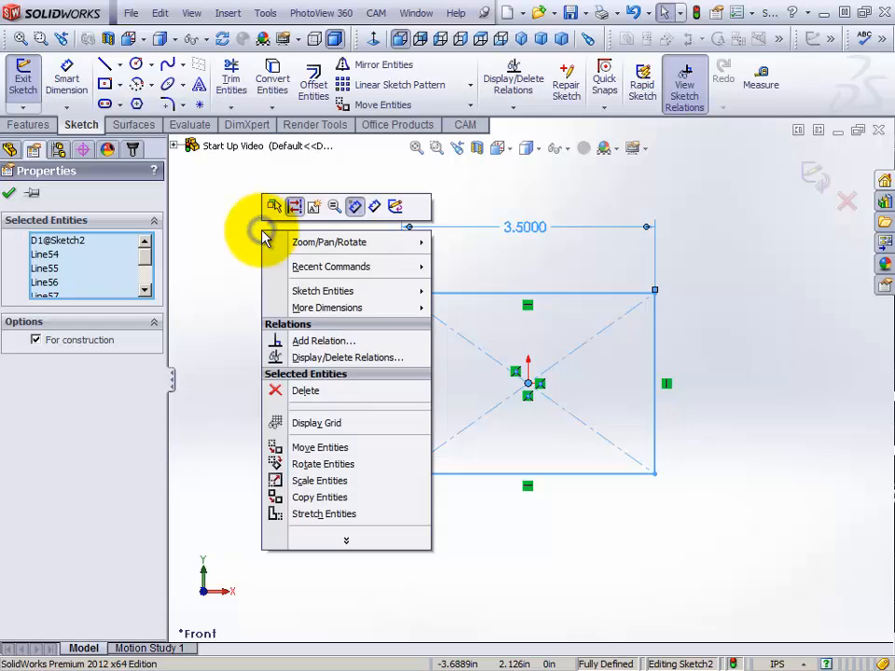
click(319, 395)
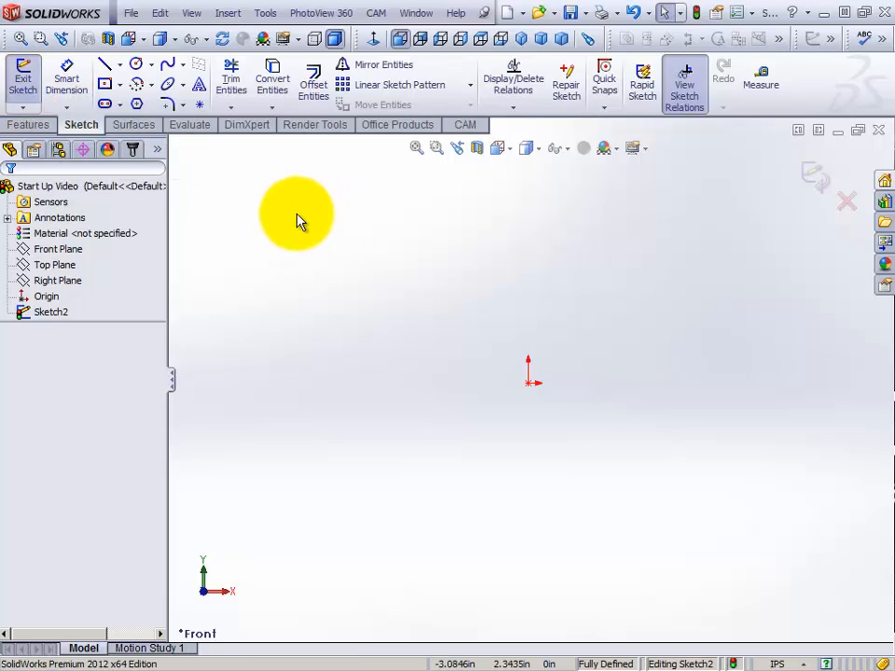
Sketch a center rectangle about 1.89 by 1.14 in above and left of the origin, and undo it
click(104, 84)
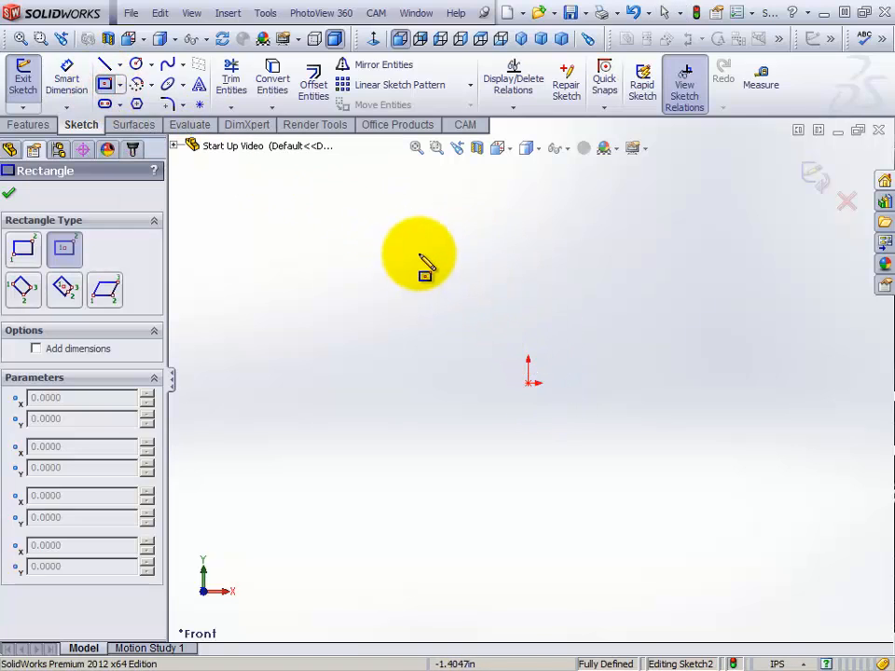
click(401, 240)
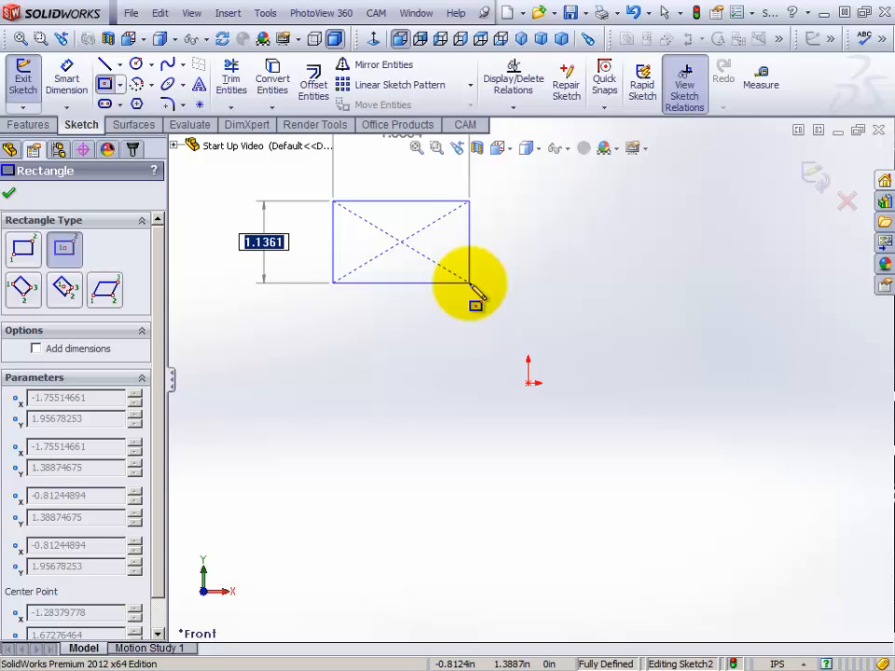
click(470, 283)
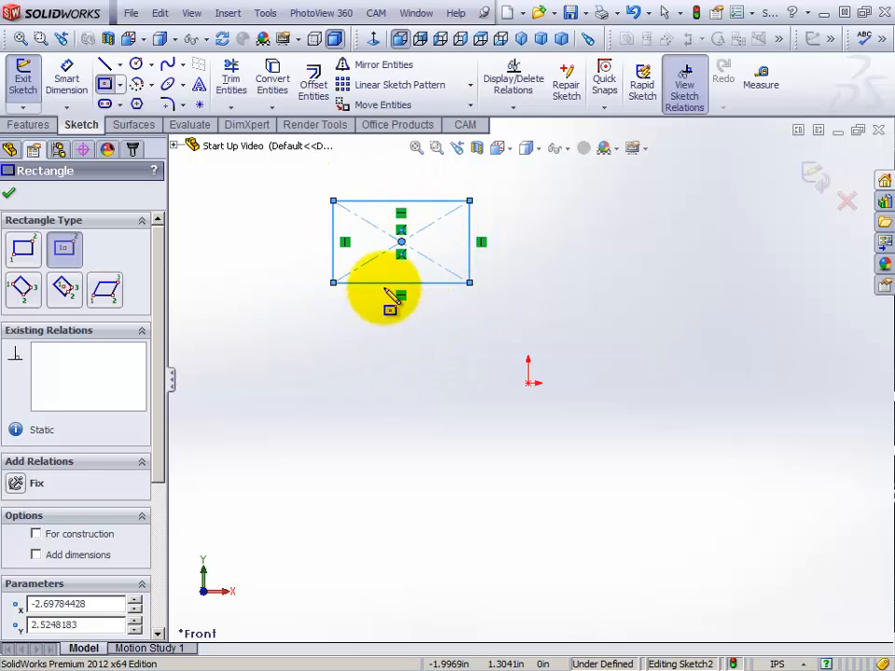
click(633, 15)
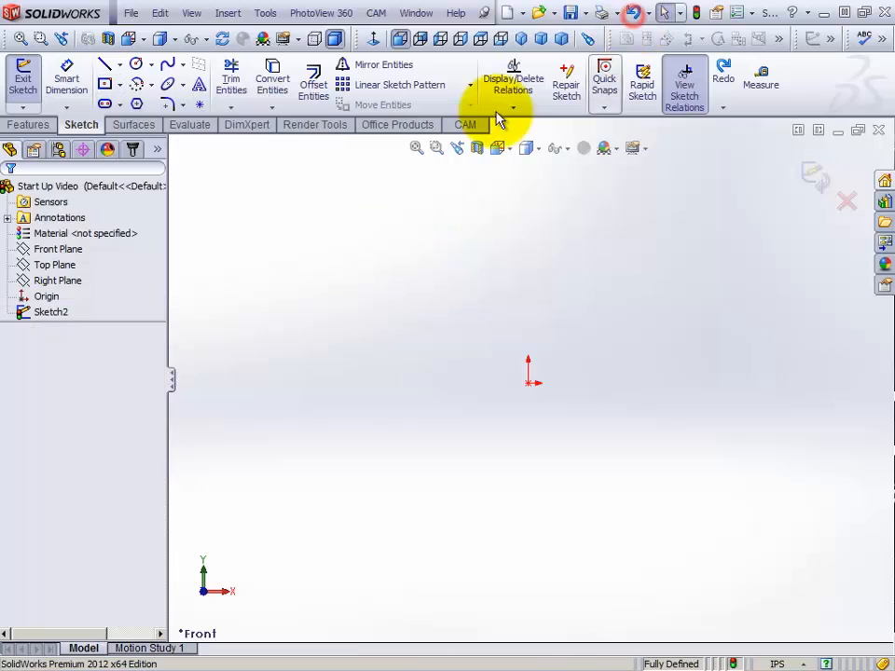
Sketch a center rectangle about 2.18 by 1.33 in, centered above and well left of the origin
click(104, 84)
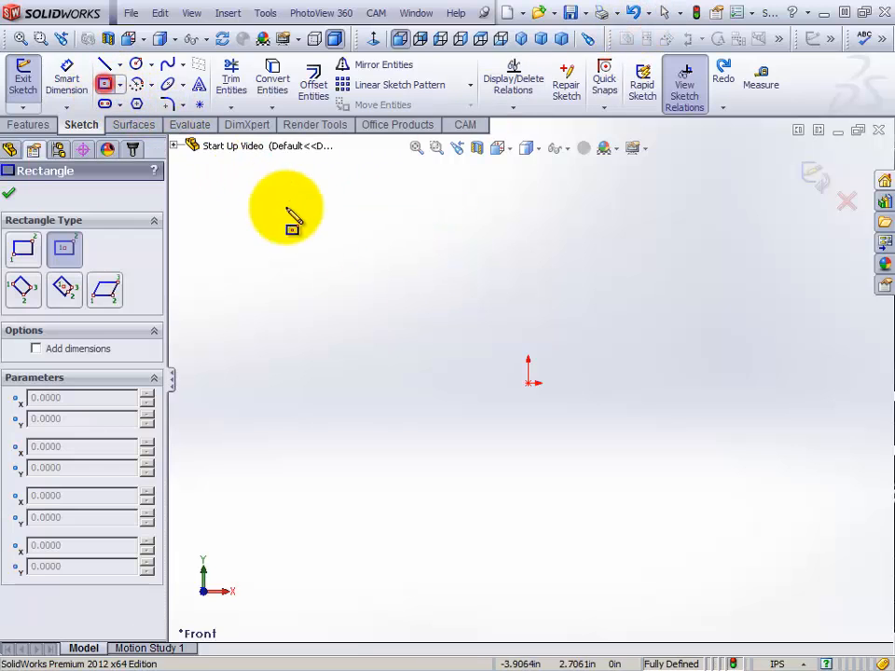
click(348, 241)
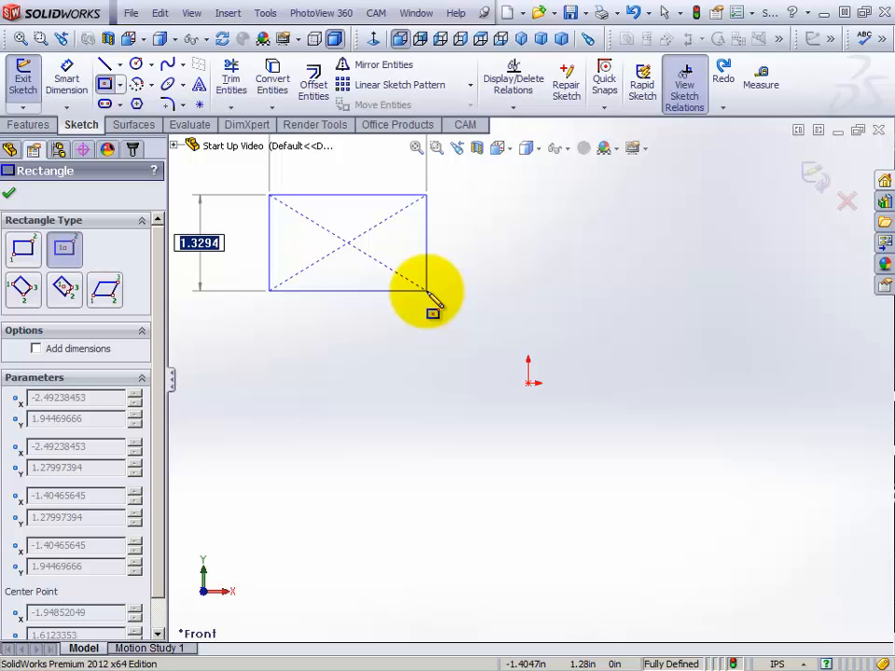
click(428, 292)
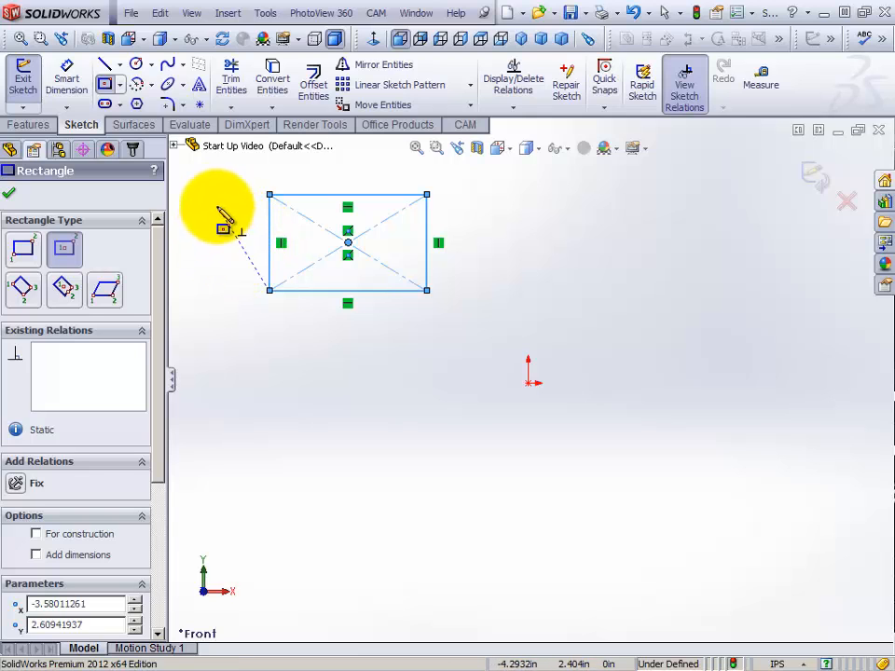
Add a Smart Dimension of 1.000 in to the rectangle's left vertical edge
click(75, 86)
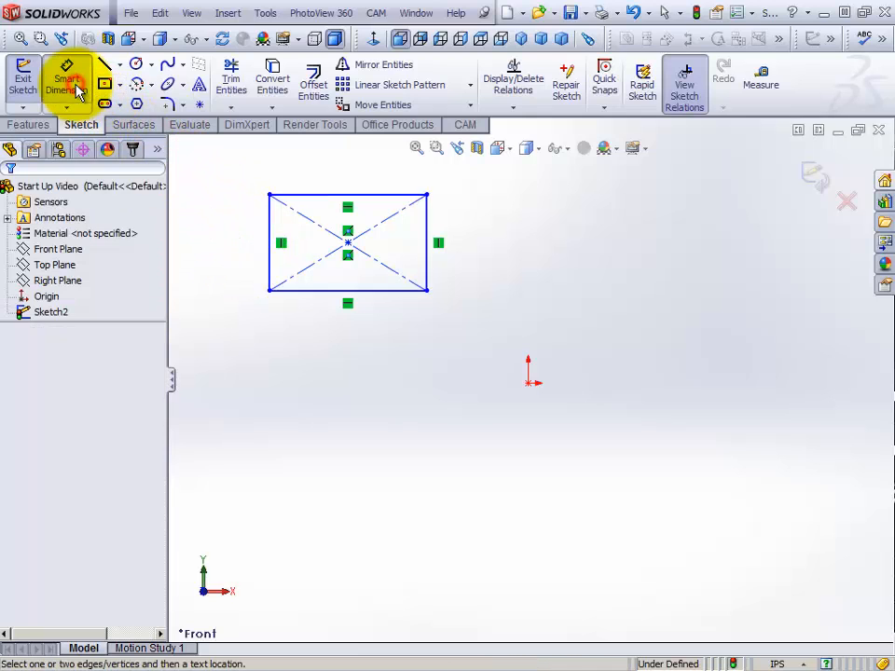
click(273, 238)
click(221, 241)
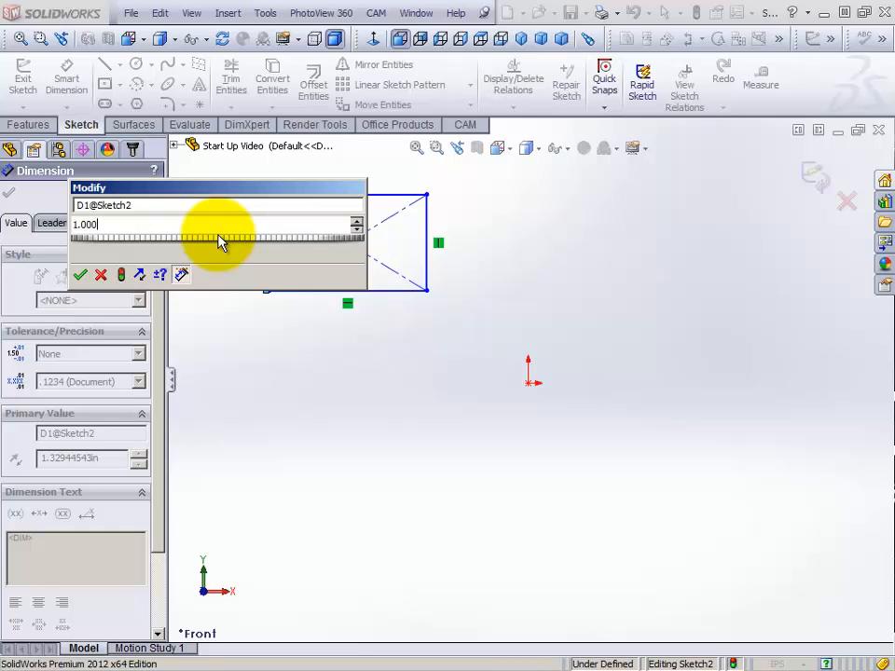
text(1.000)
key(Return)
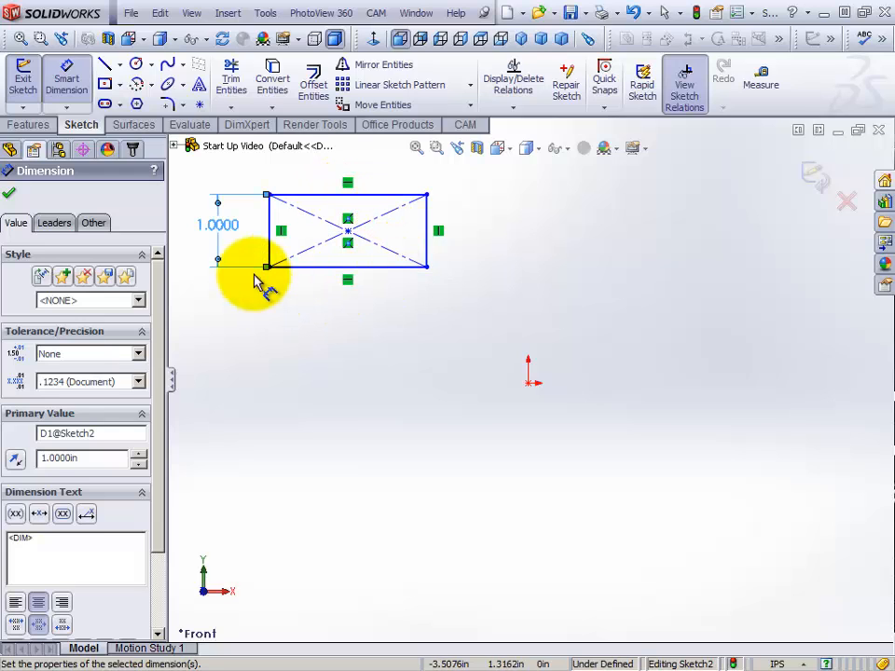
Dimension the rectangle's upper horizontal edge to 2.0 in and leave the Smart Dimension tool
click(357, 198)
click(345, 166)
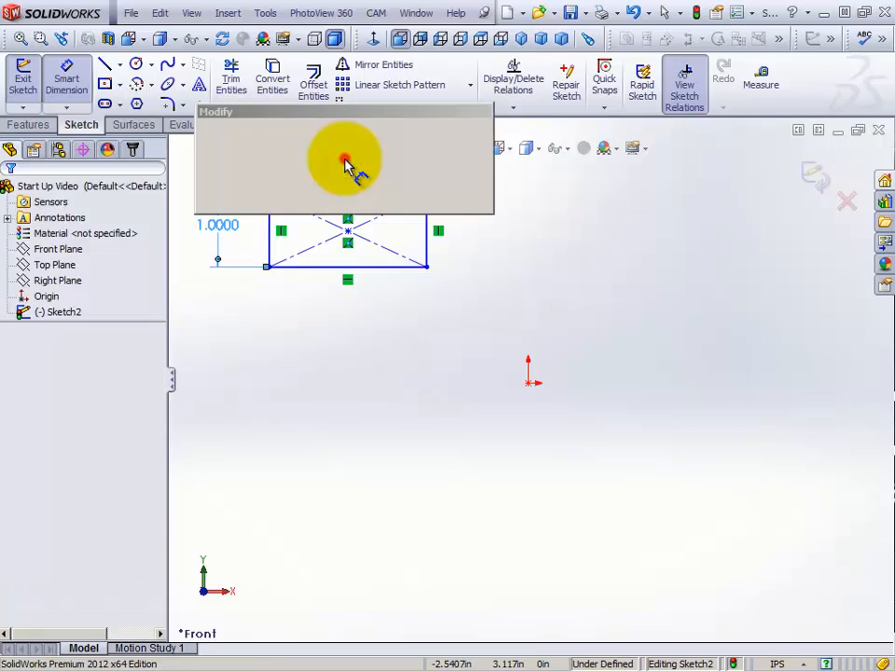
text(2.0)
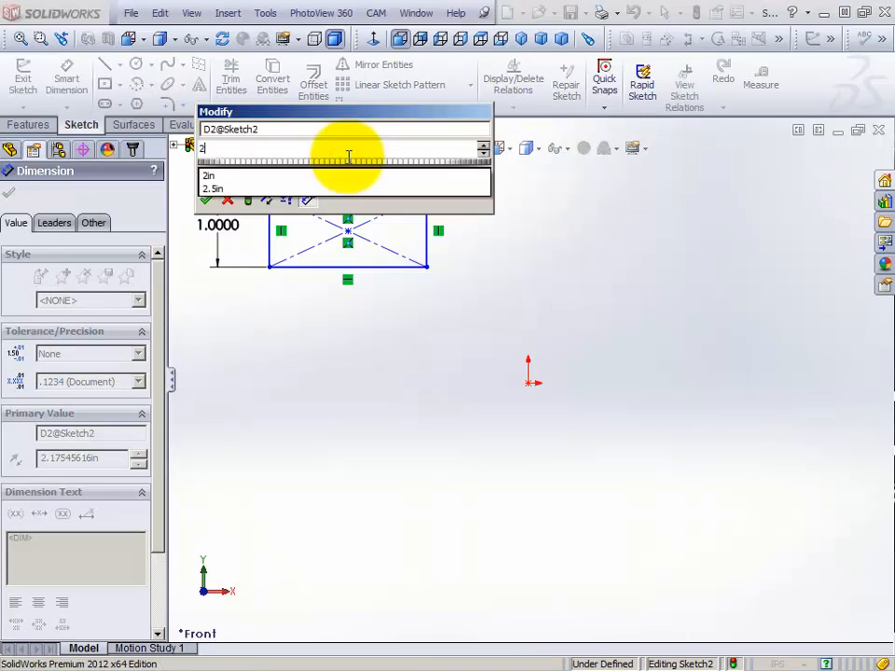
key(Return)
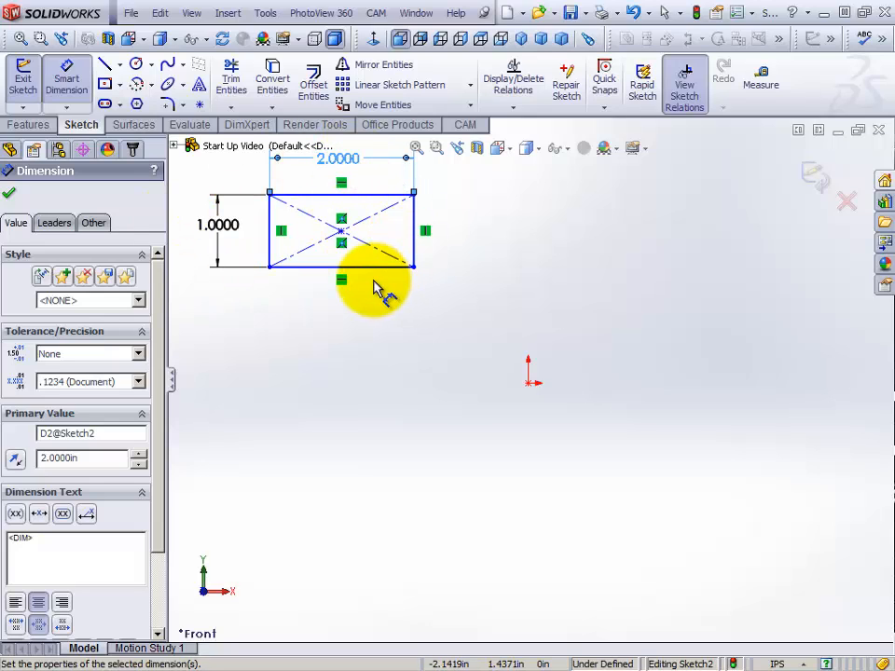
right_click(478, 226)
click(523, 230)
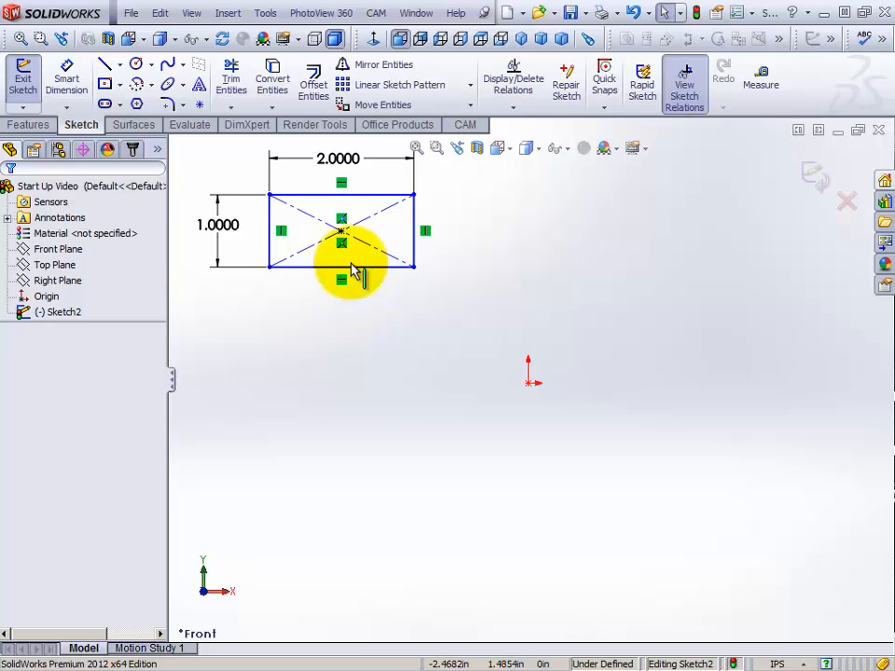
Move the rectangle by its center point closer to the origin, to about X -1.98, Y 1.49 in
drag(341, 230, 381, 281)
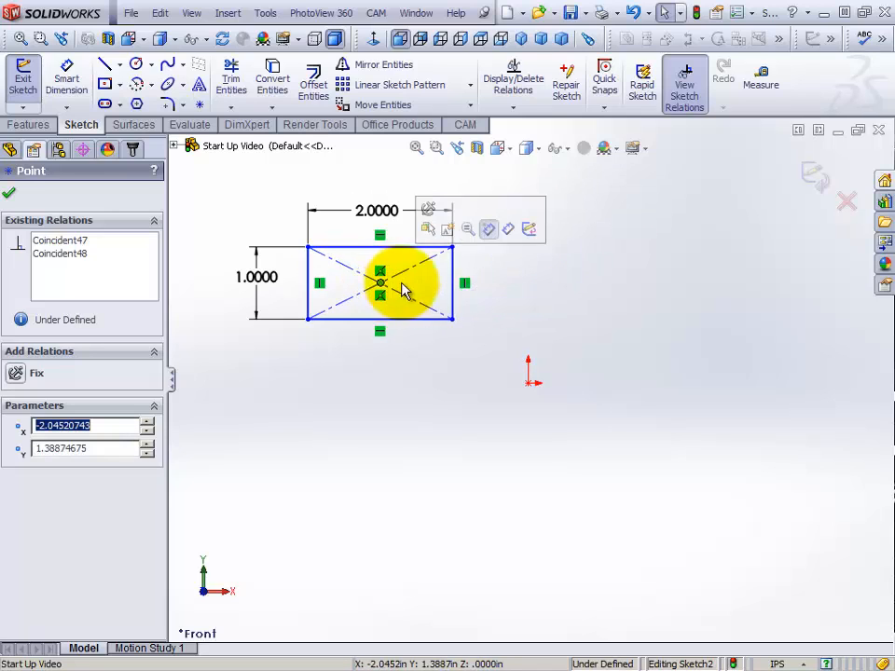
click(528, 290)
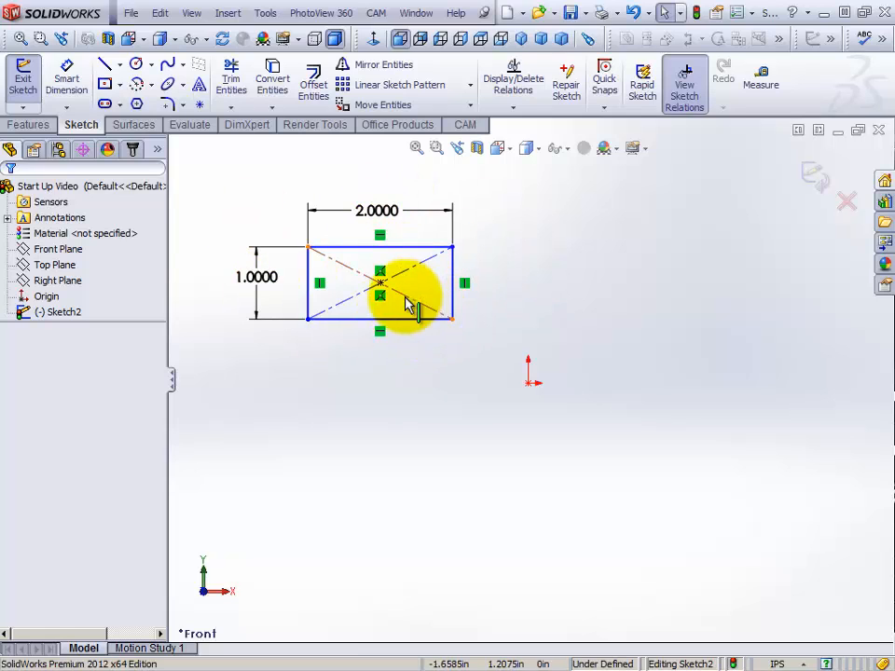
mouse_move(384, 283)
mouse_down()
mouse_move(394, 292)
mouse_move(386, 276)
mouse_up()
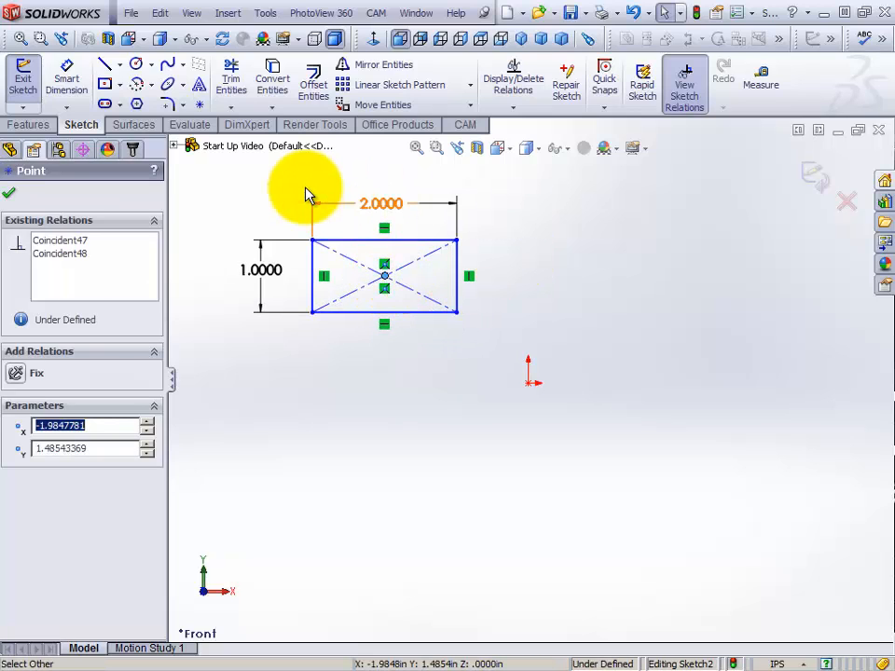
Dimension the vertical distance between the rectangle's lower-right corner and the origin to 1.00 in
click(67, 82)
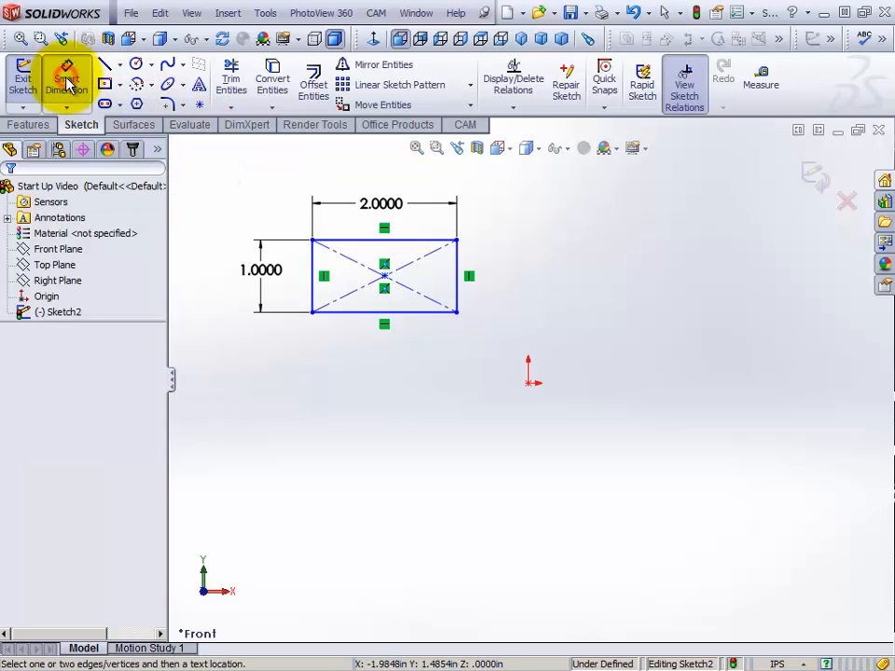
click(457, 313)
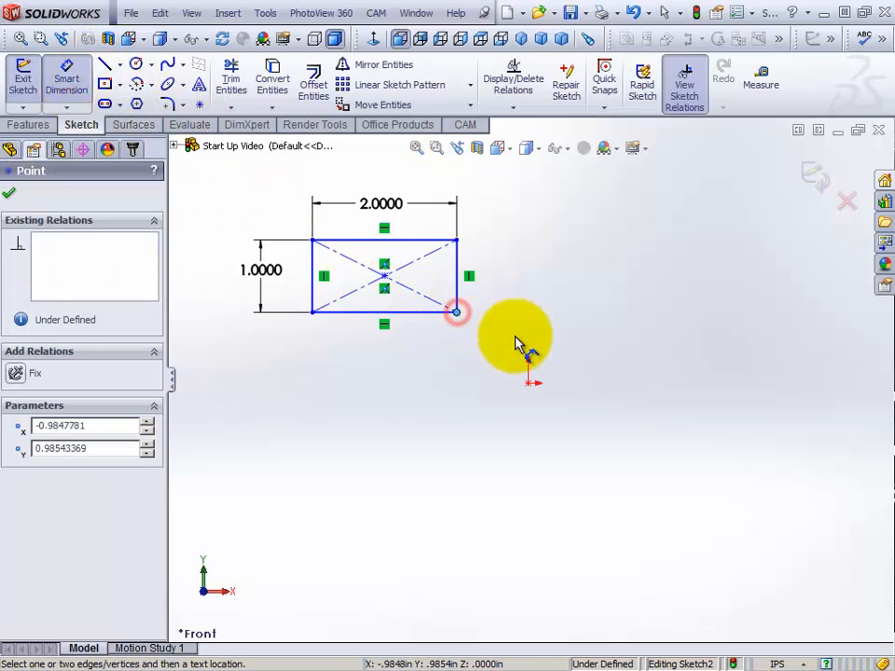
click(529, 384)
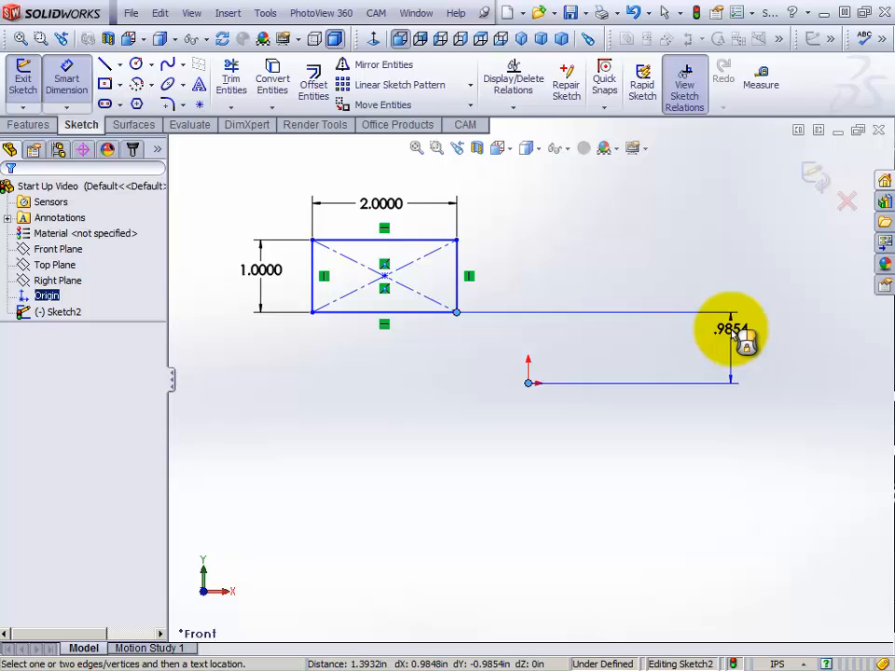
click(734, 332)
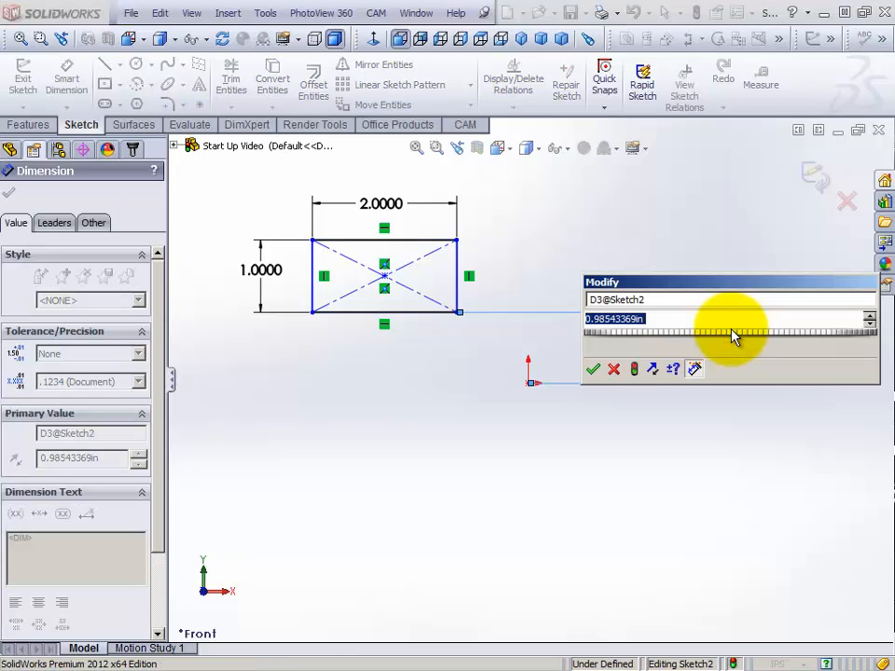
text(1.0)
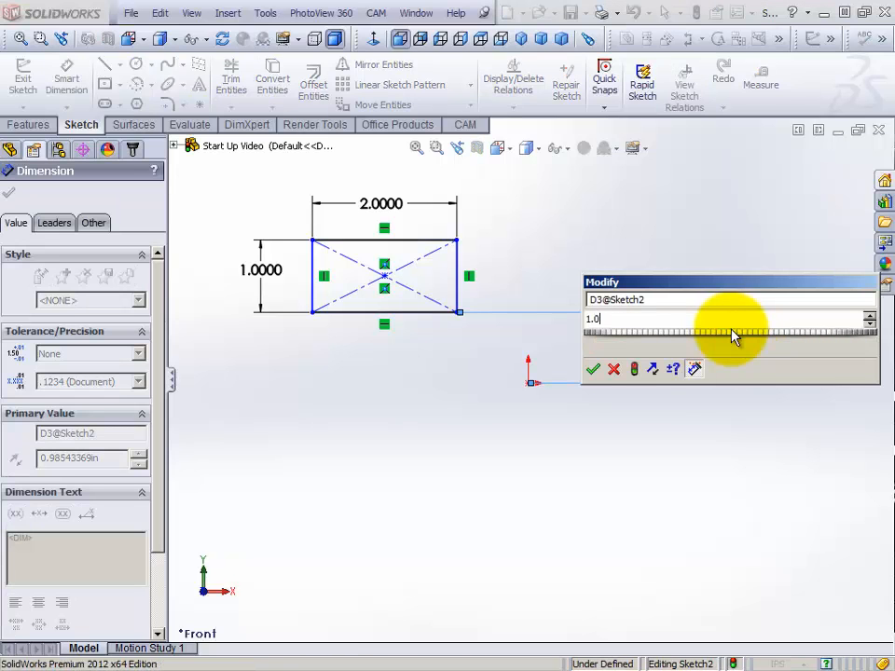
text(00)
key(Return)
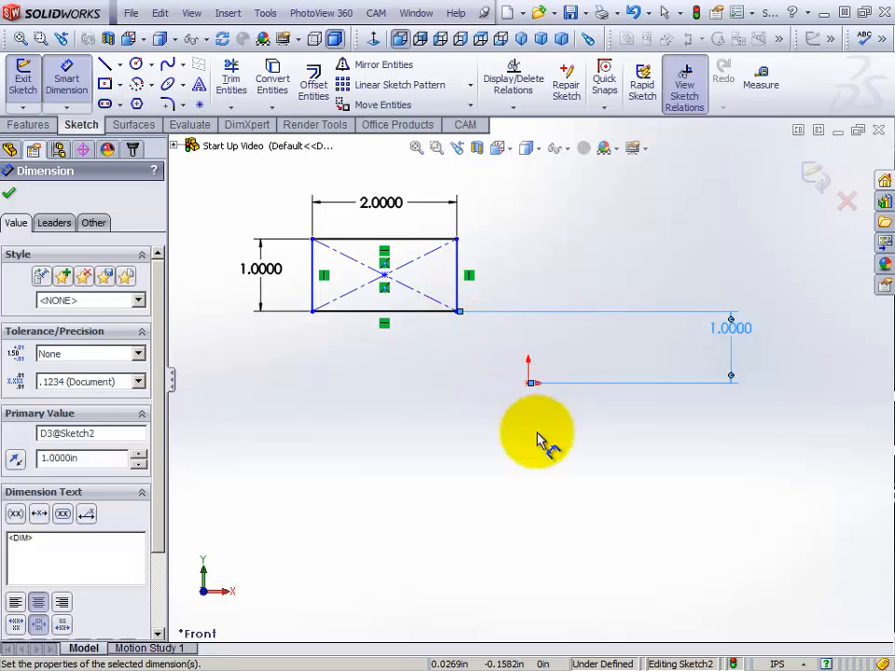
Dimension the horizontal distance between the rectangle's lower-right corner and the origin to 1.0 in, and leave the Smart Dimension tool
click(457, 312)
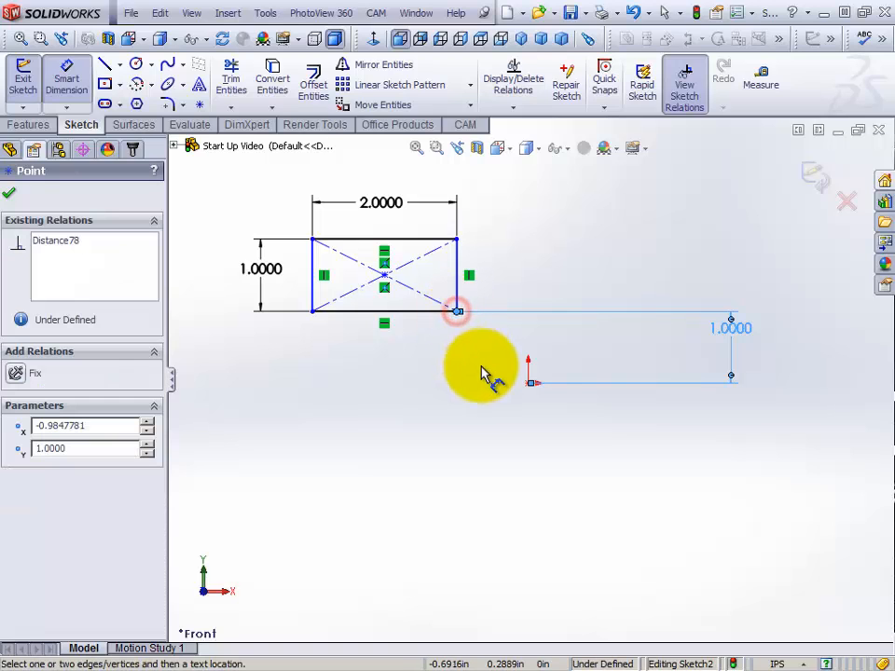
click(528, 384)
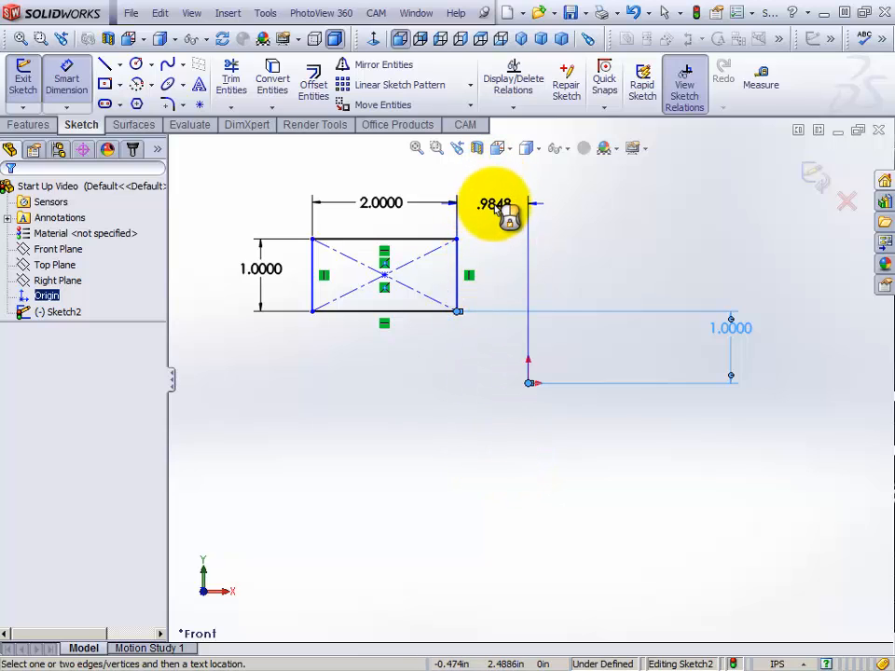
click(497, 207)
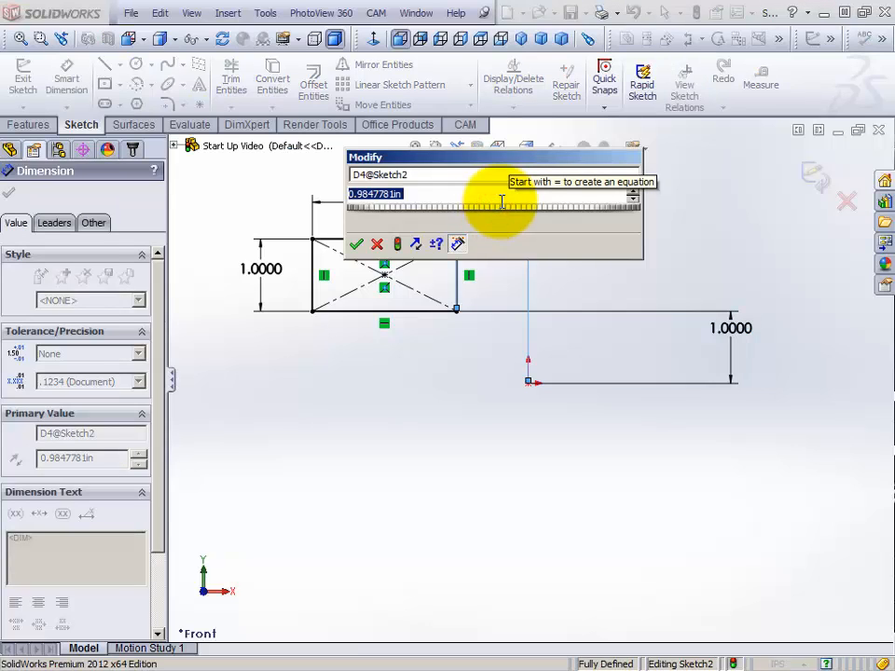
text(1.)
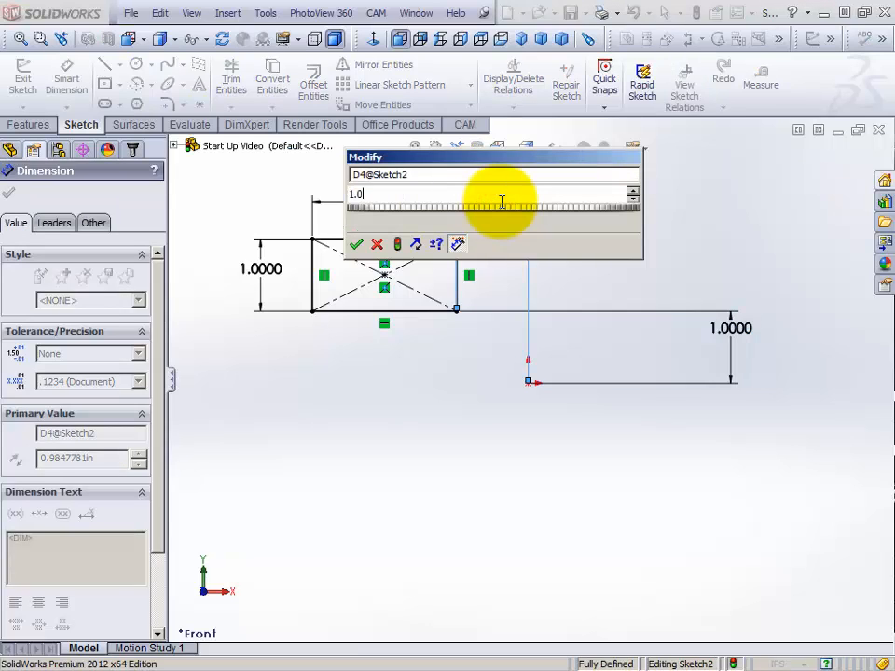
key(Return)
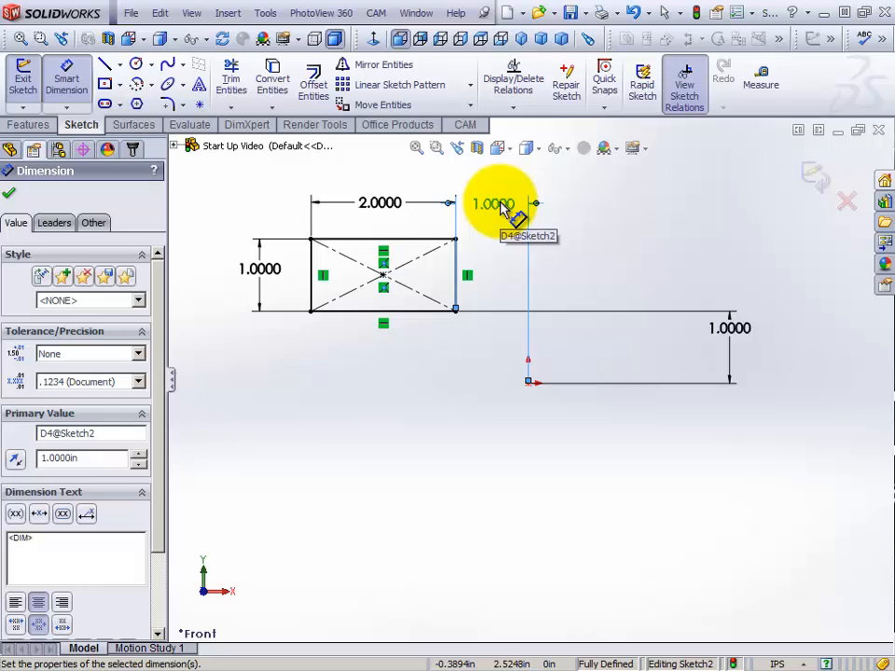
right_click(585, 228)
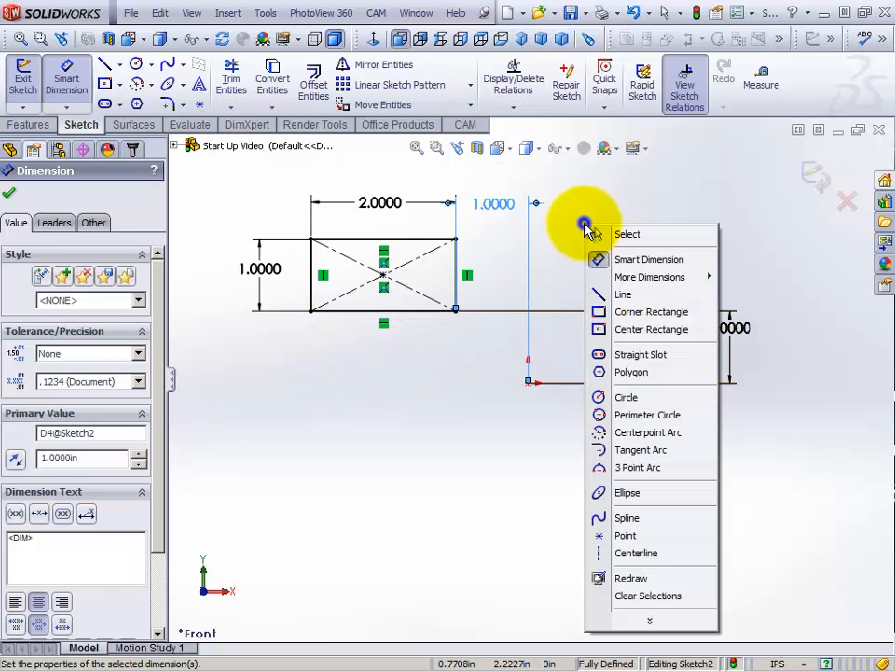
click(623, 235)
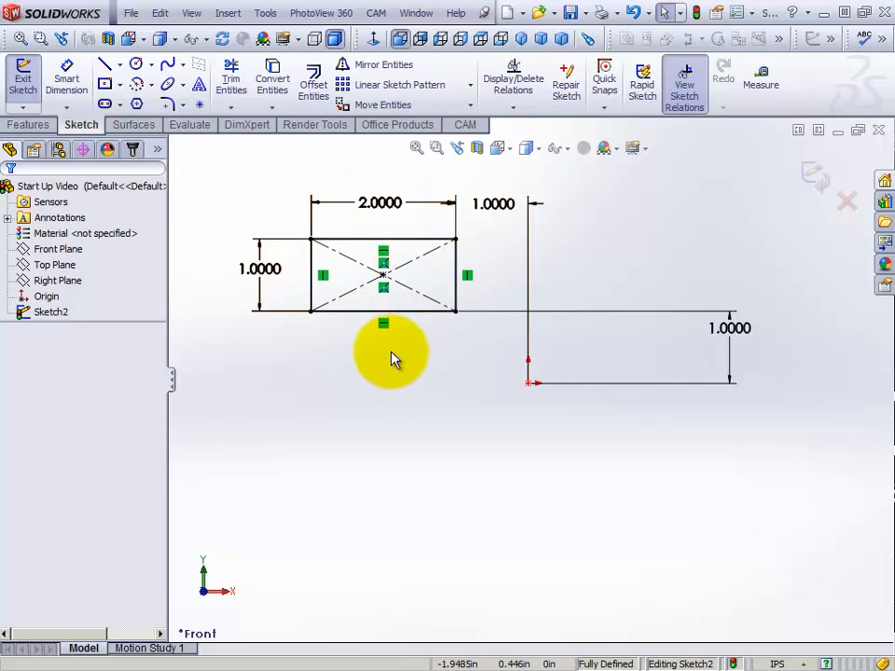
Examine the existing relations and definition status of each of the rectangle's four edges
click(433, 313)
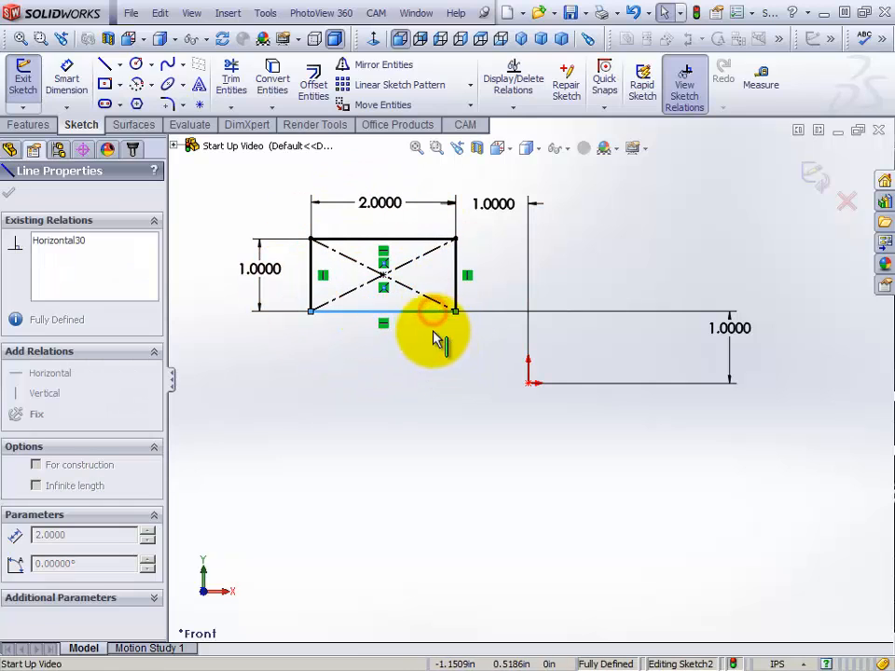
click(408, 240)
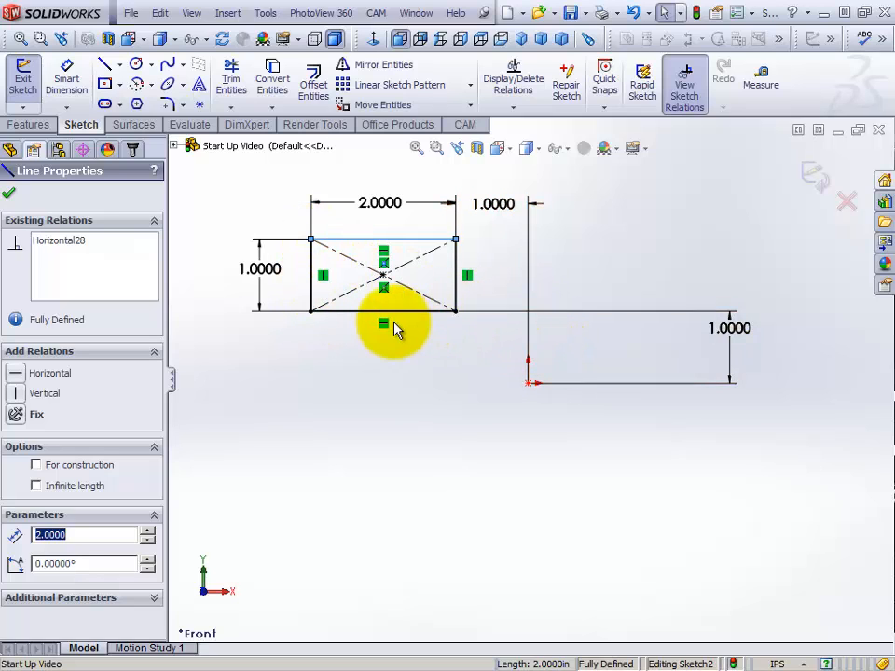
click(343, 389)
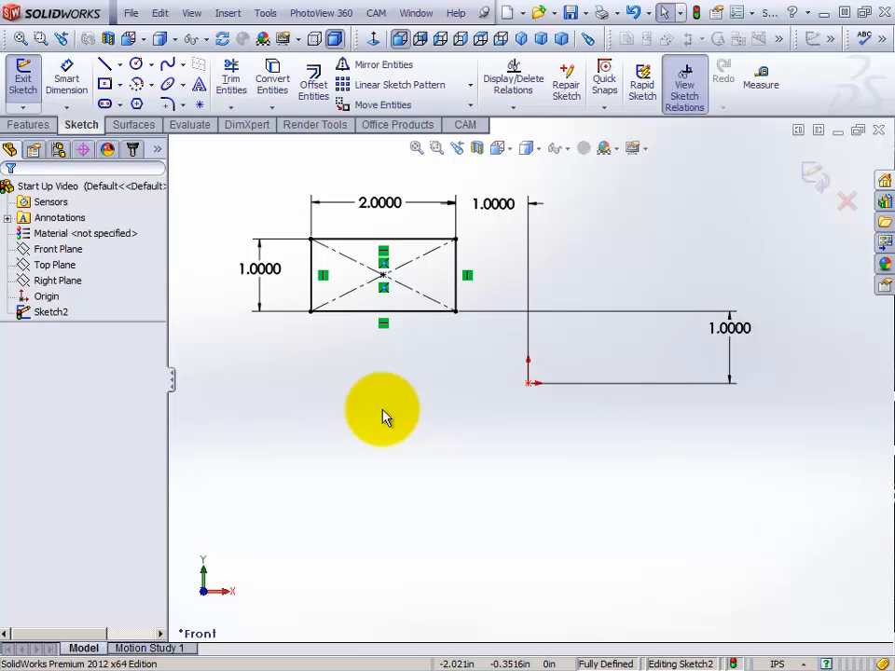
click(393, 241)
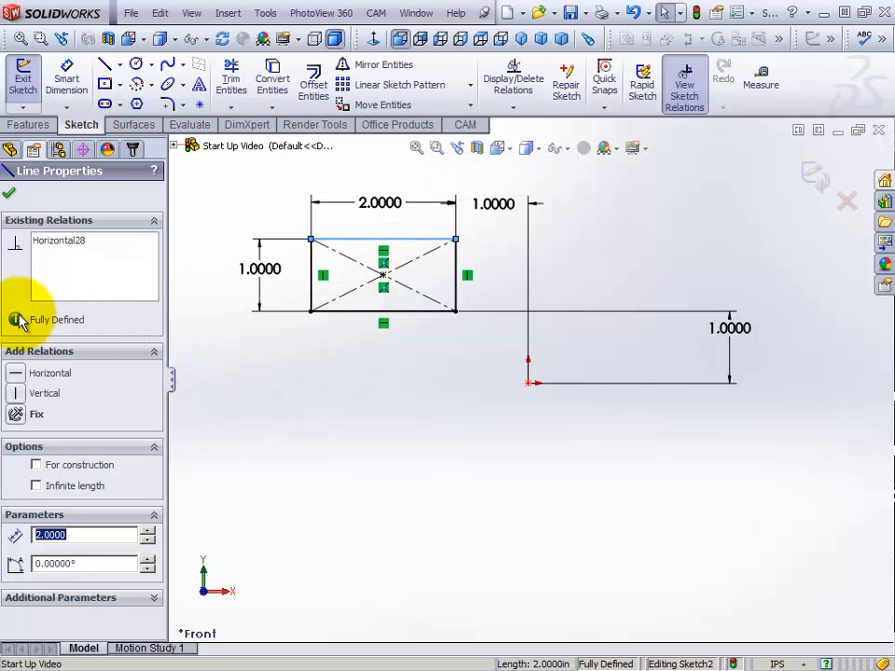
click(316, 292)
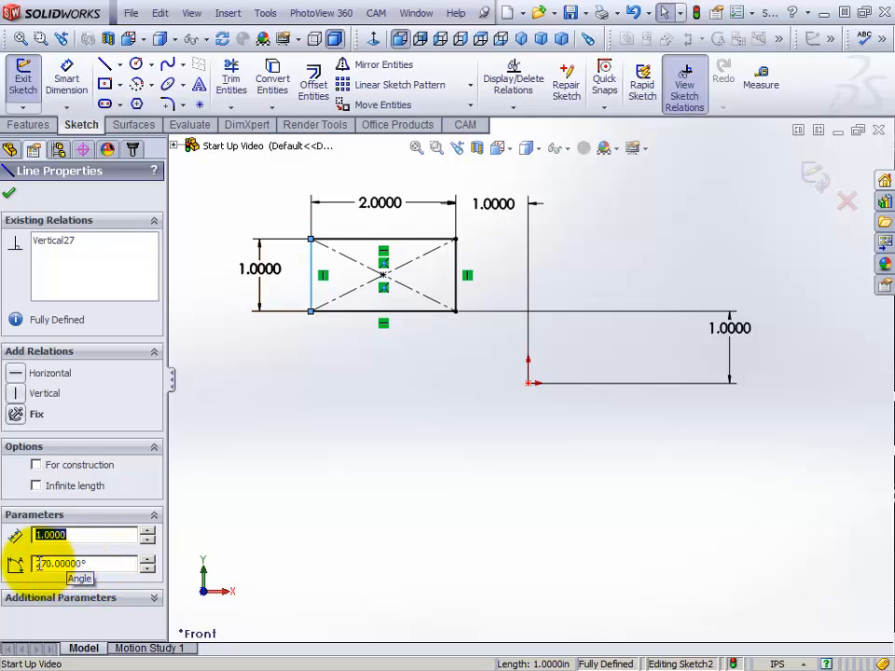
click(354, 240)
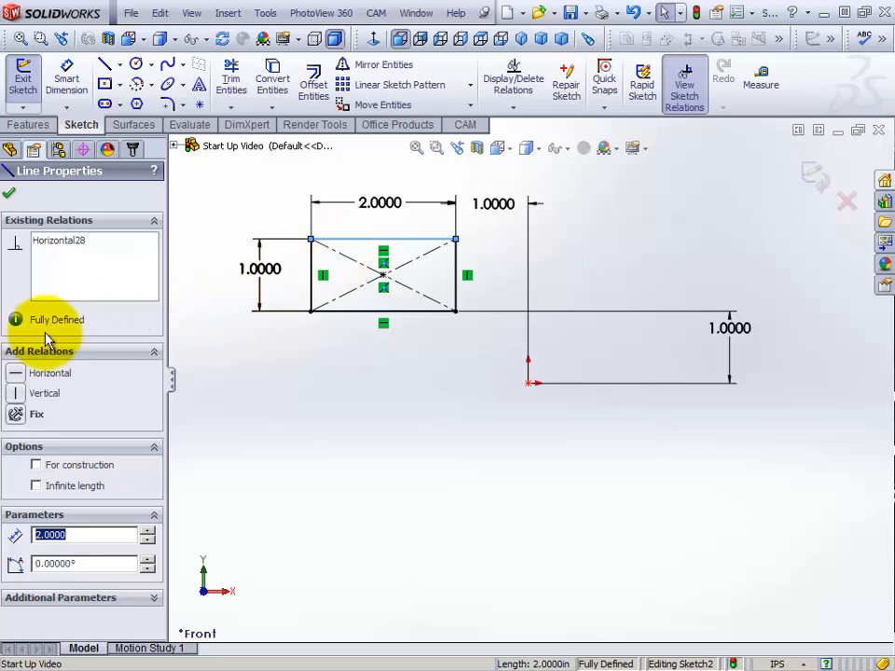
click(403, 310)
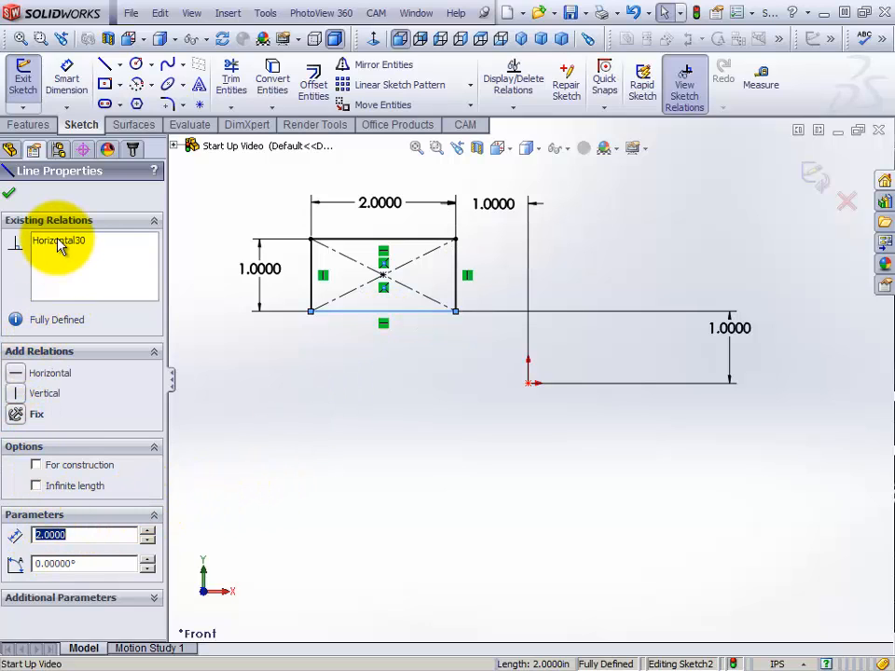
click(457, 265)
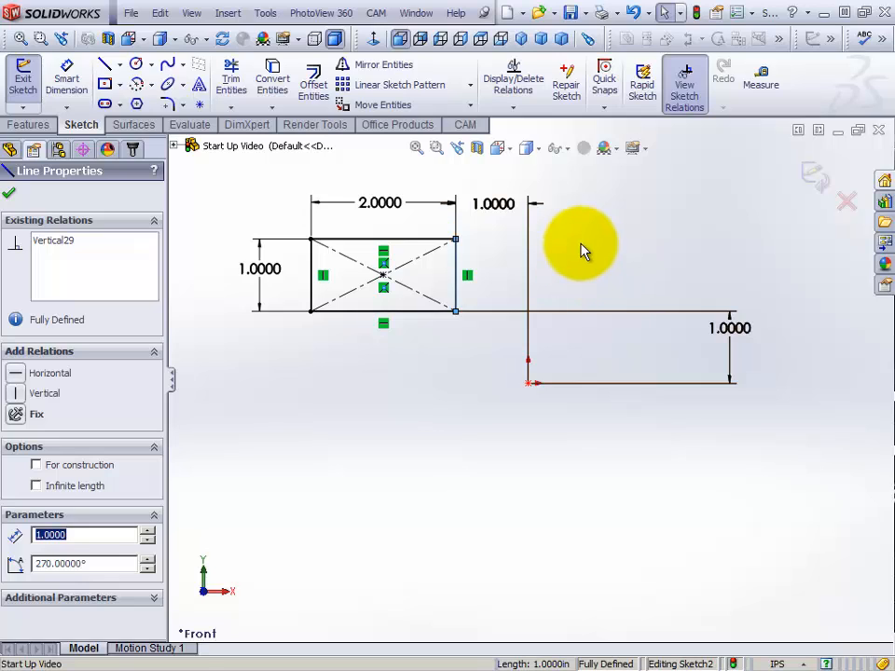
Hide the sketch relation markers around the rectangle in the graphics area
click(568, 151)
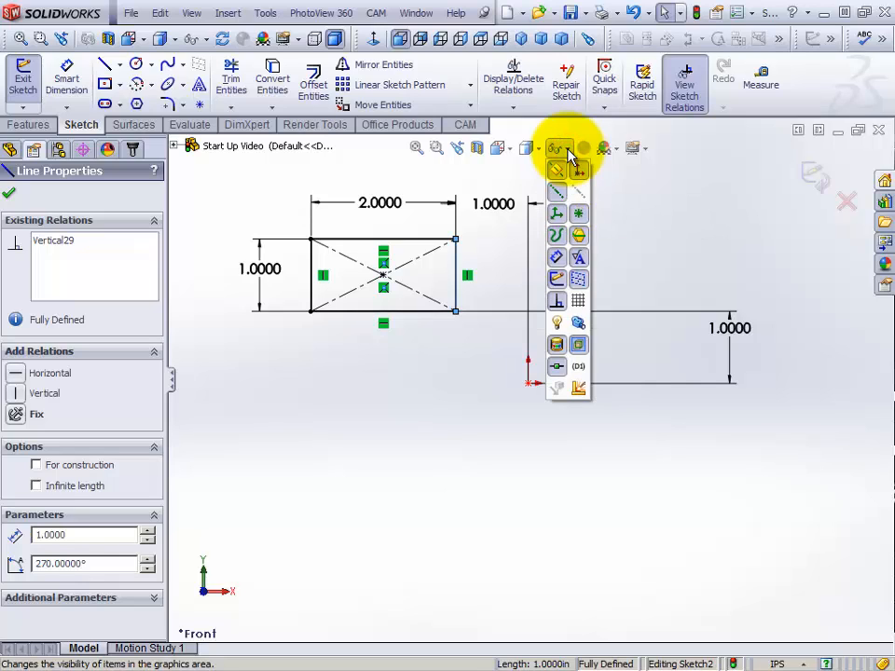
click(569, 152)
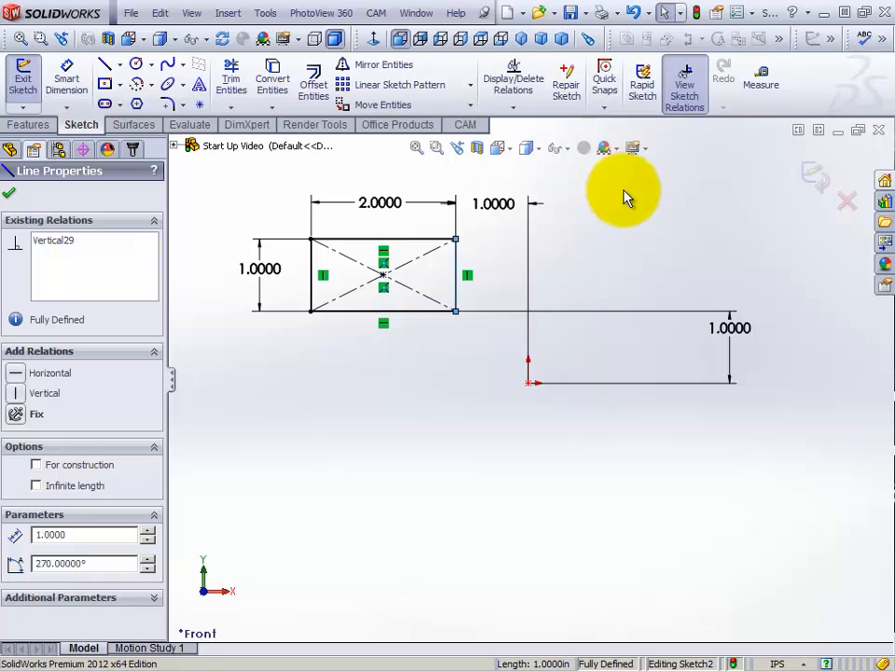
click(570, 150)
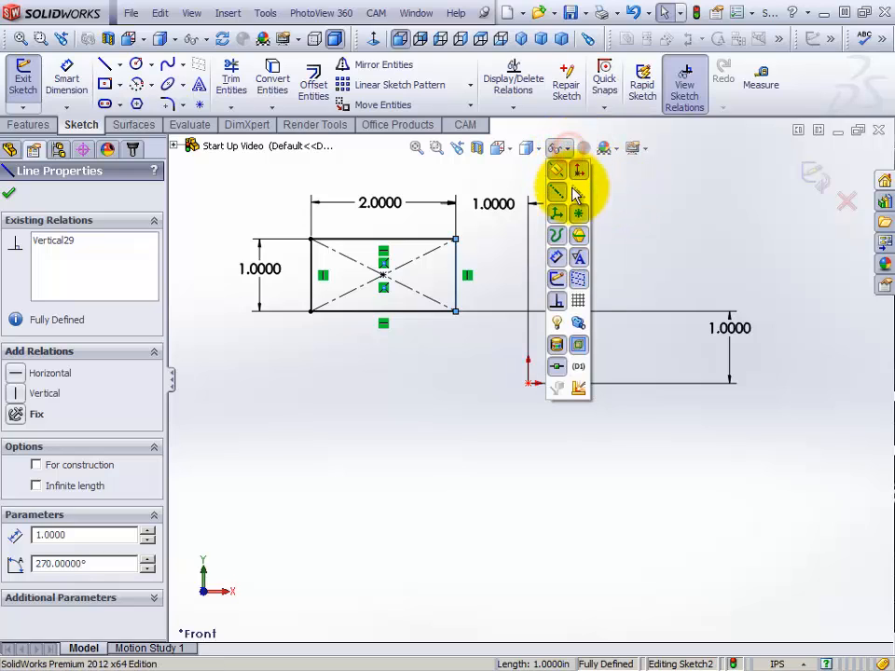
click(558, 305)
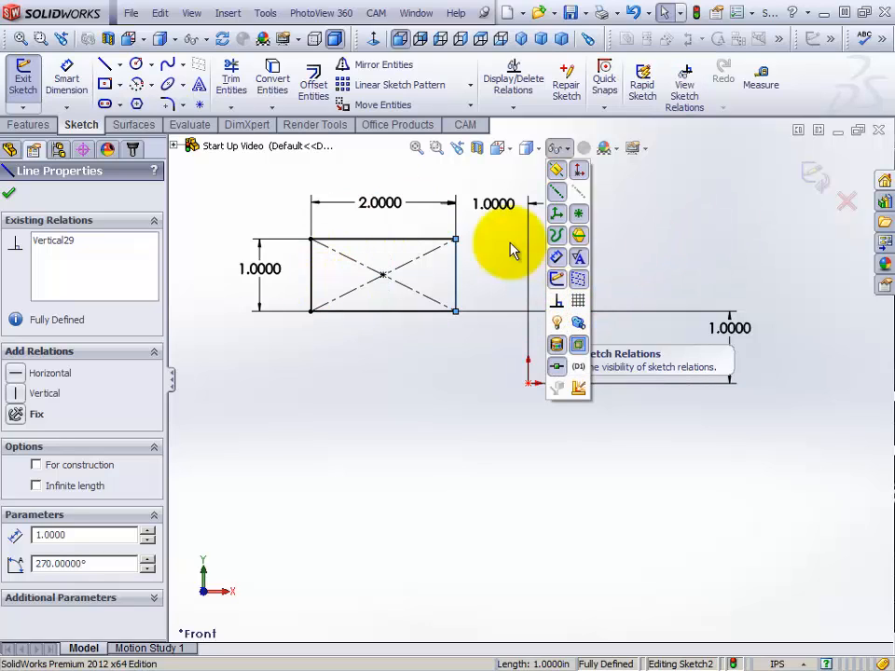
Show the sketch relation markers again and check the existing relations of the rectangle's center point
click(556, 301)
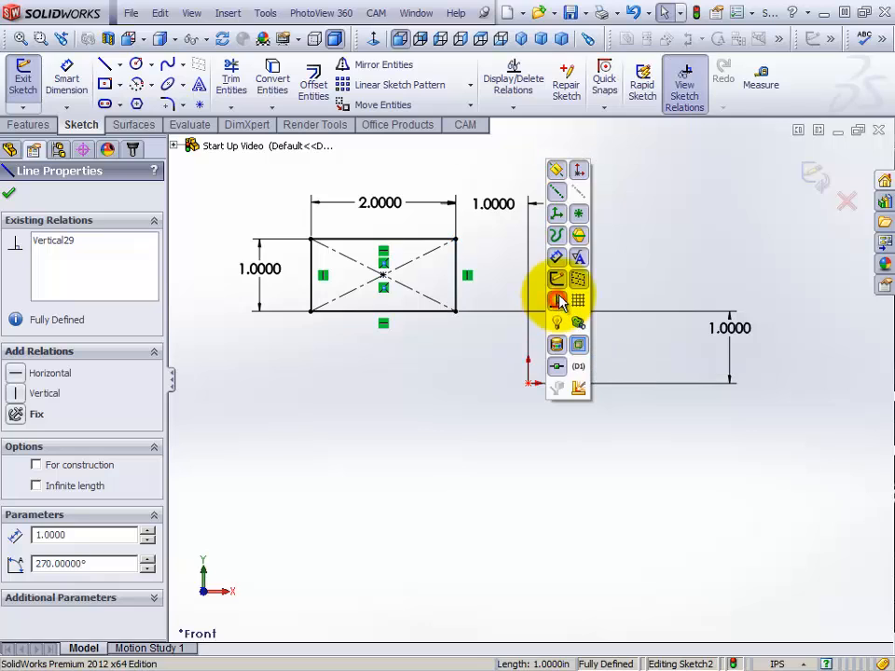
click(665, 191)
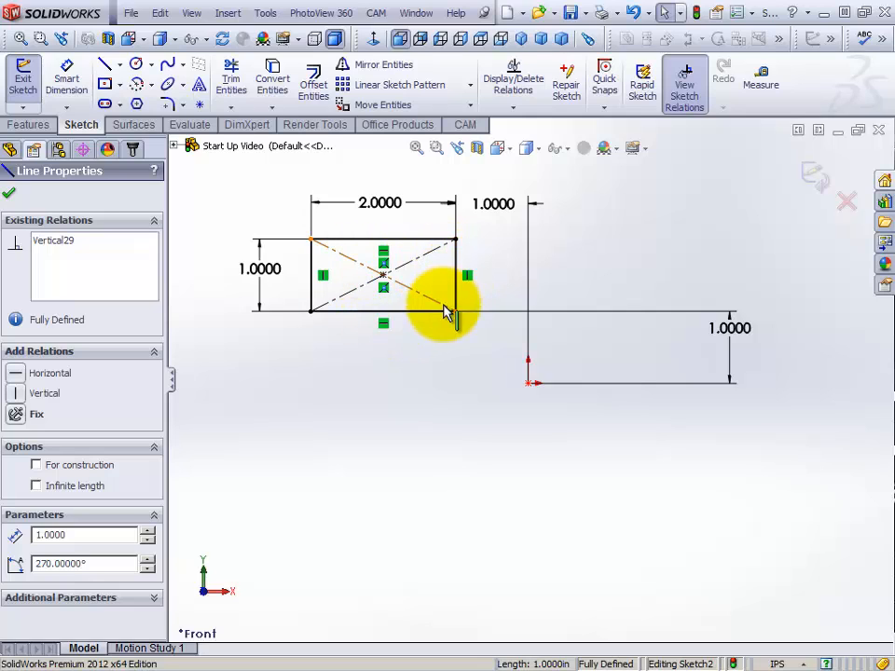
click(383, 278)
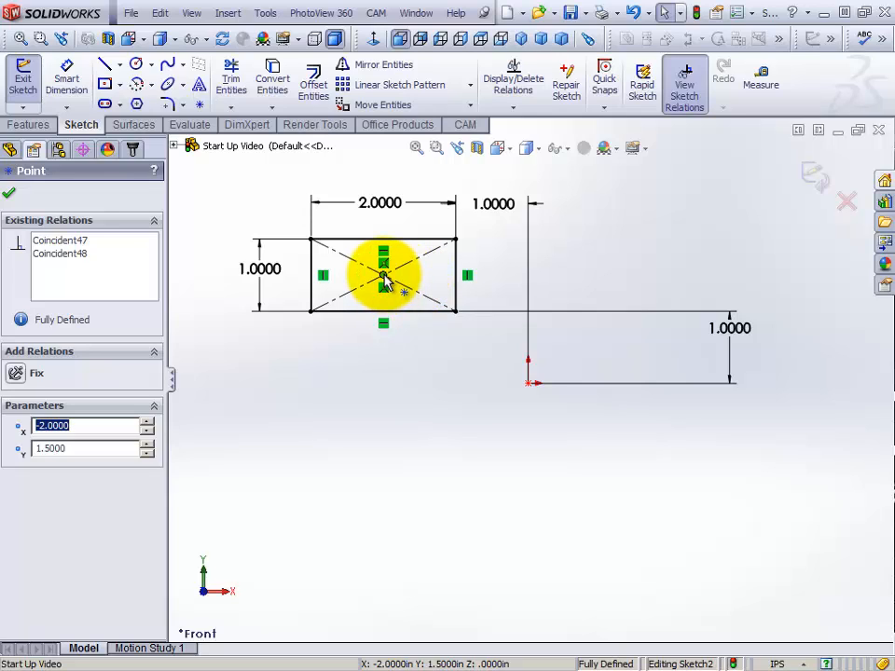
click(361, 393)
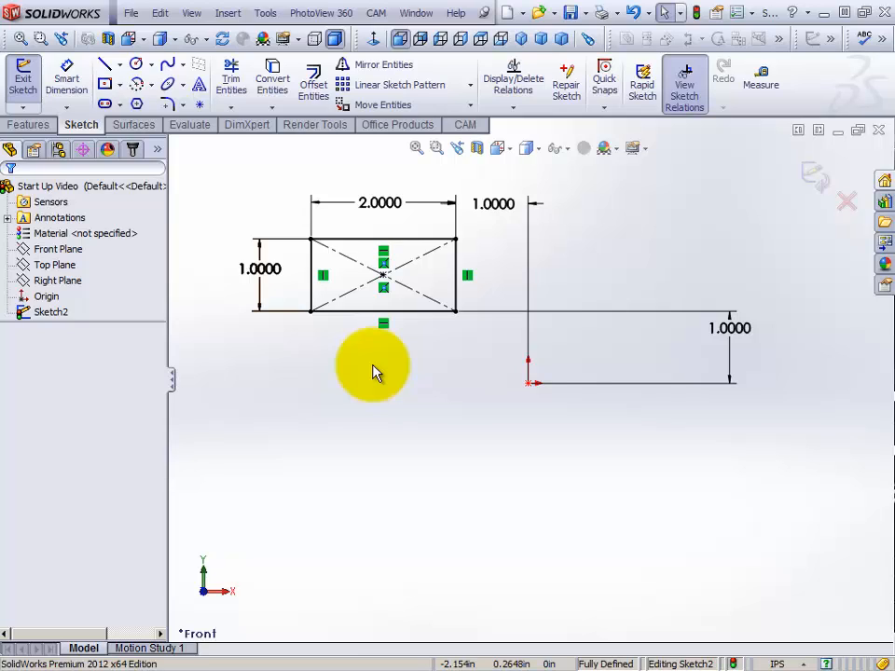
Select all four rectangle edges as a chain from the top edge, review their shared properties, and clear the selection
right_click(352, 245)
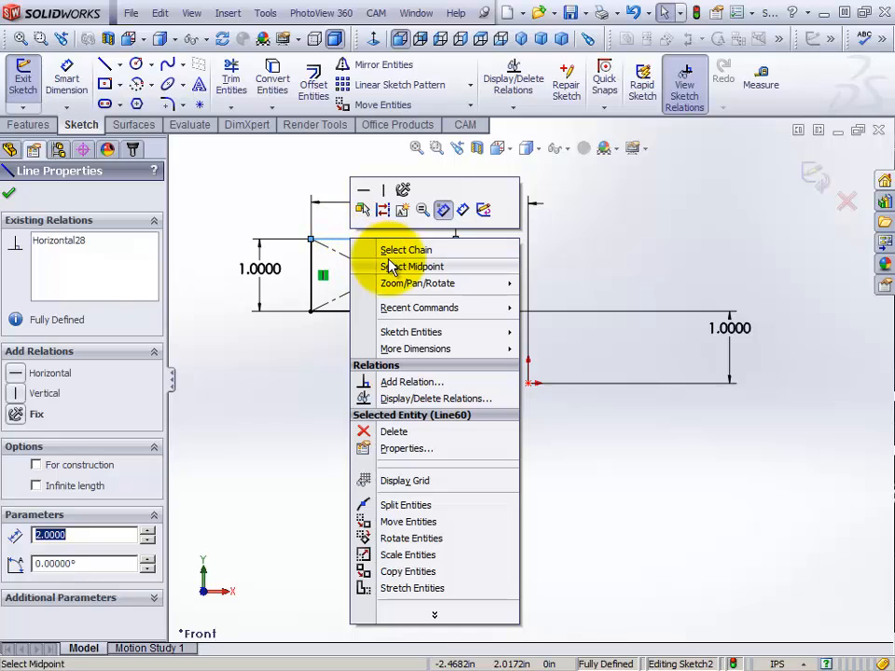
click(397, 252)
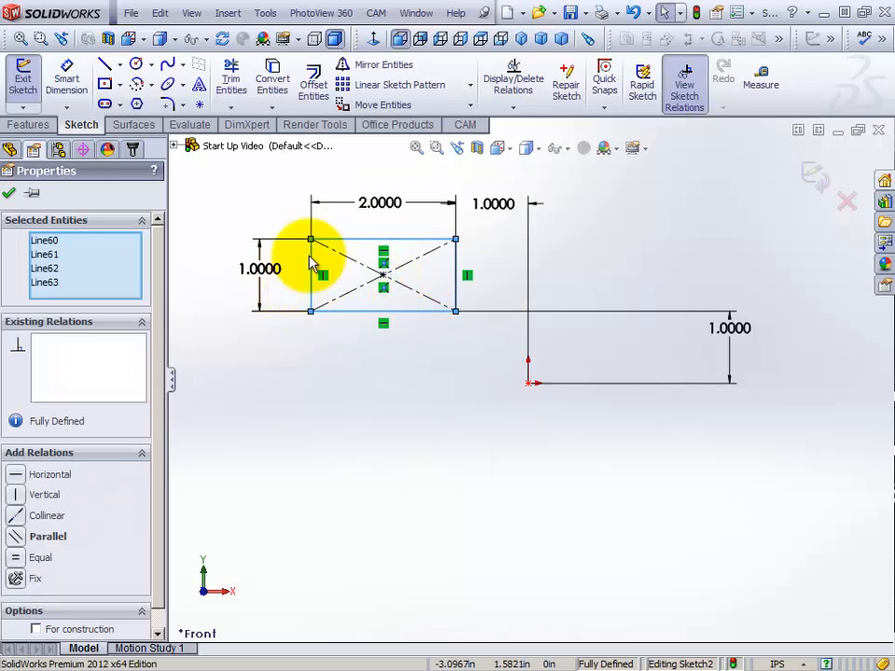
click(255, 194)
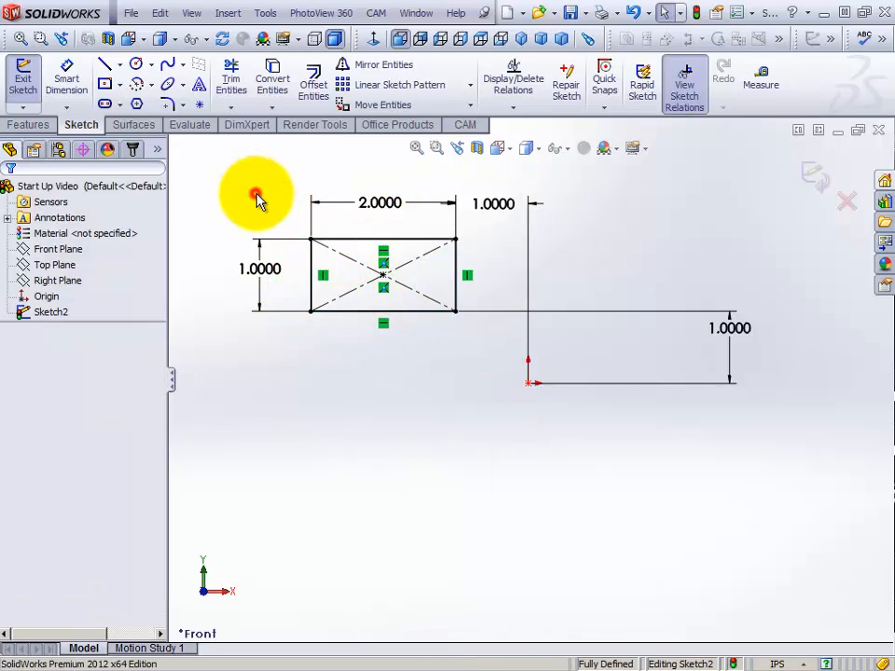
click(341, 243)
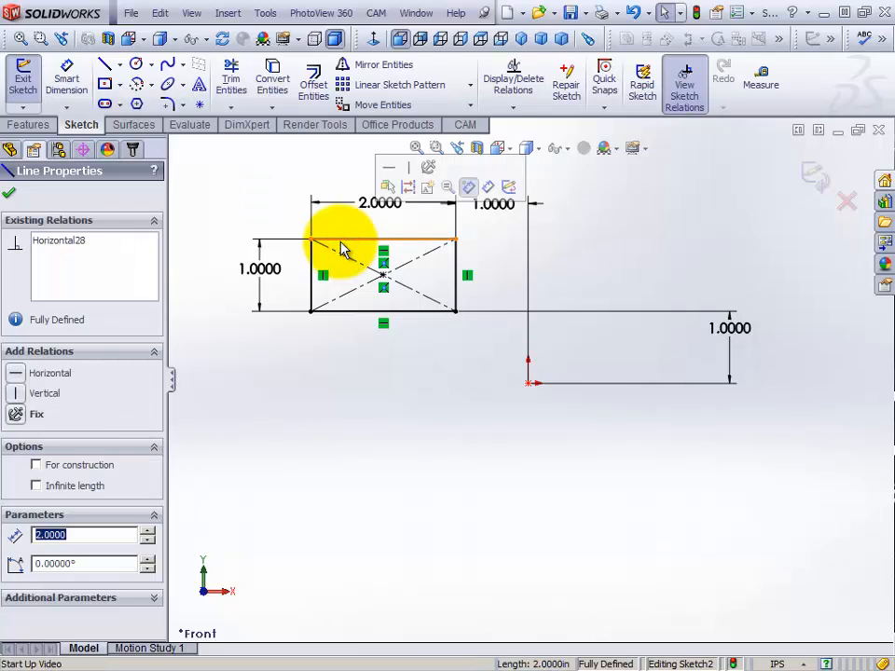
right_click(341, 250)
click(384, 254)
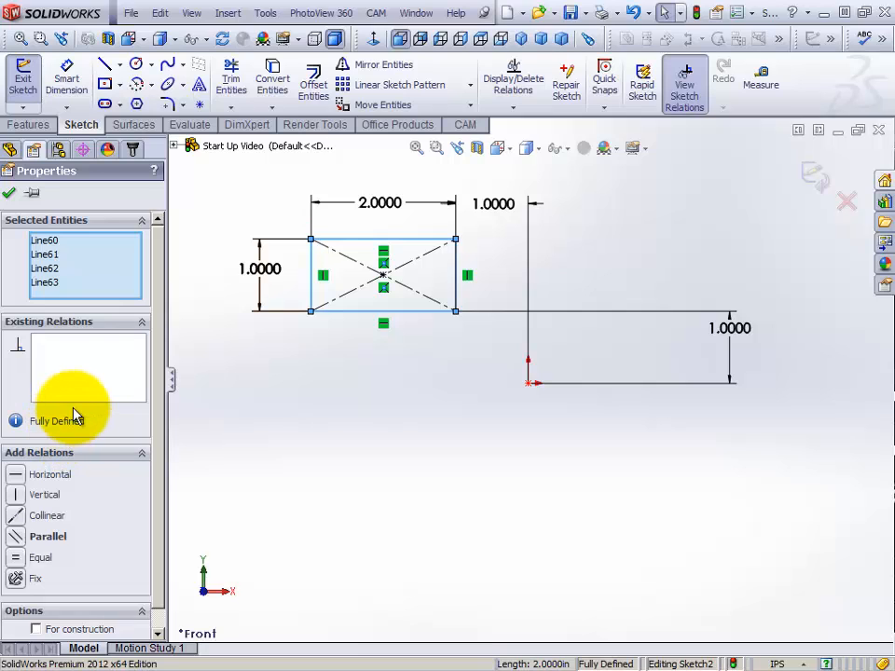
click(9, 194)
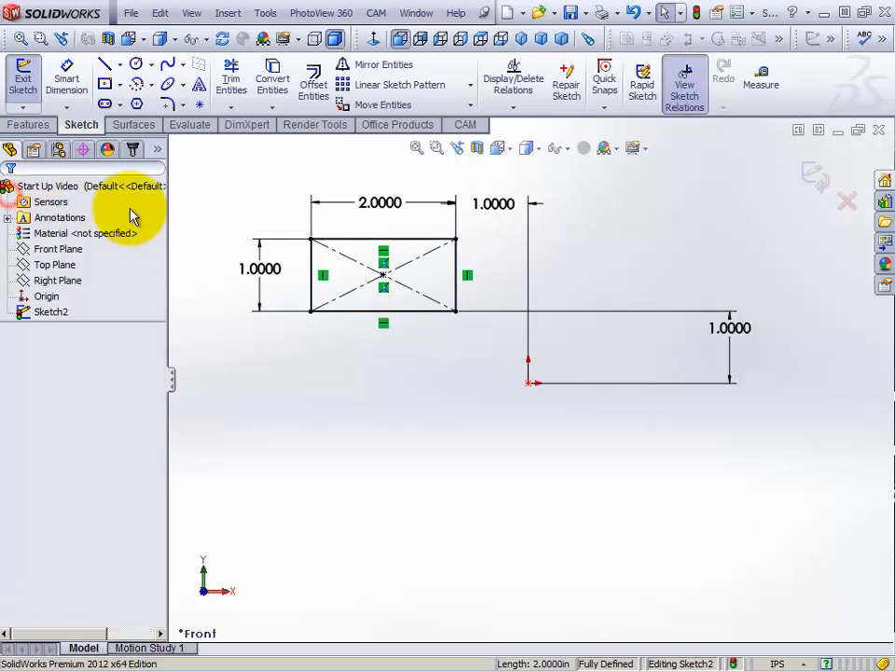
Offset the whole rectangle chain outward by 0.5 in with Offset Entities, keeping Add dimensions and Select chain enabled
click(315, 98)
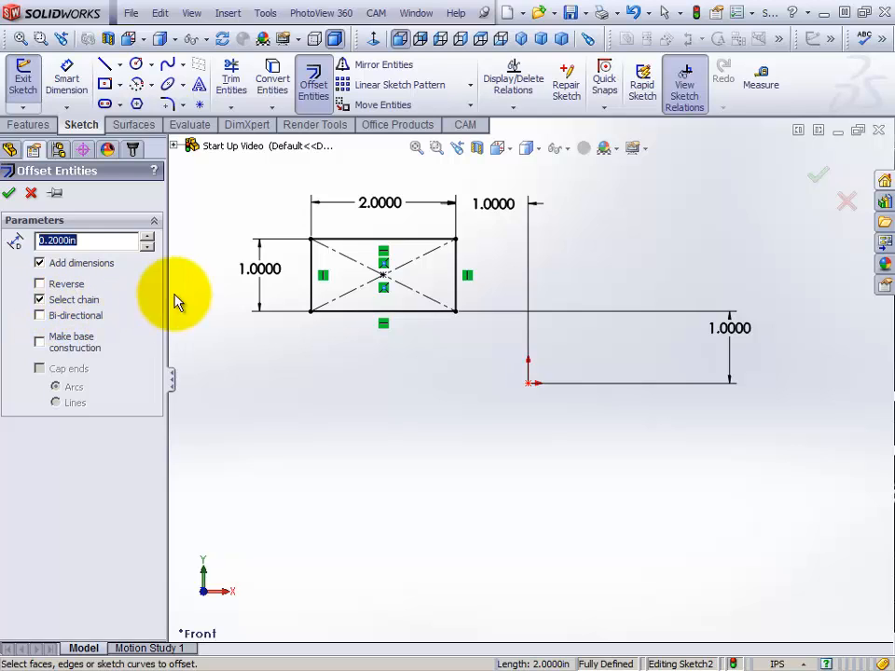
click(347, 241)
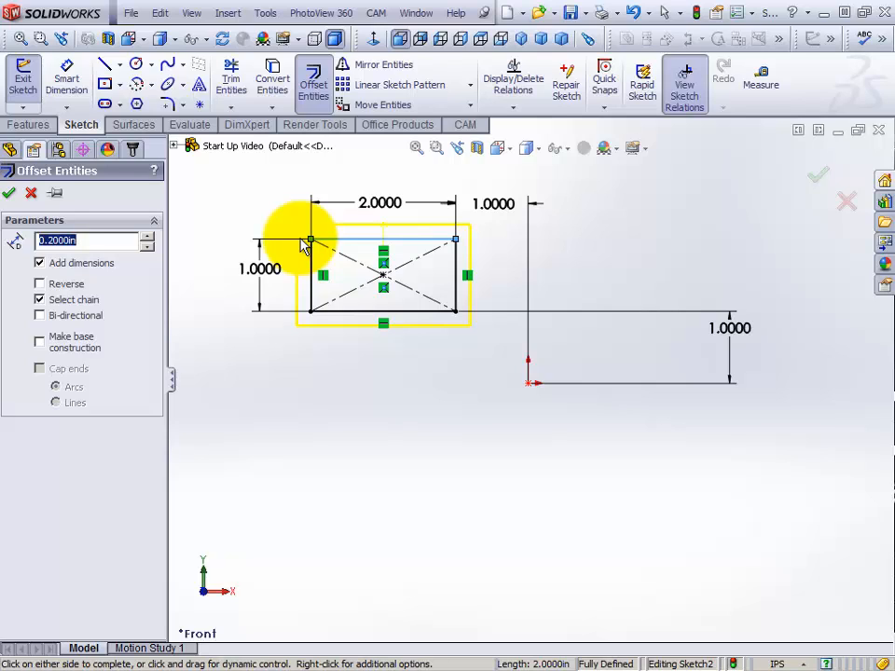
click(147, 237)
click(148, 236)
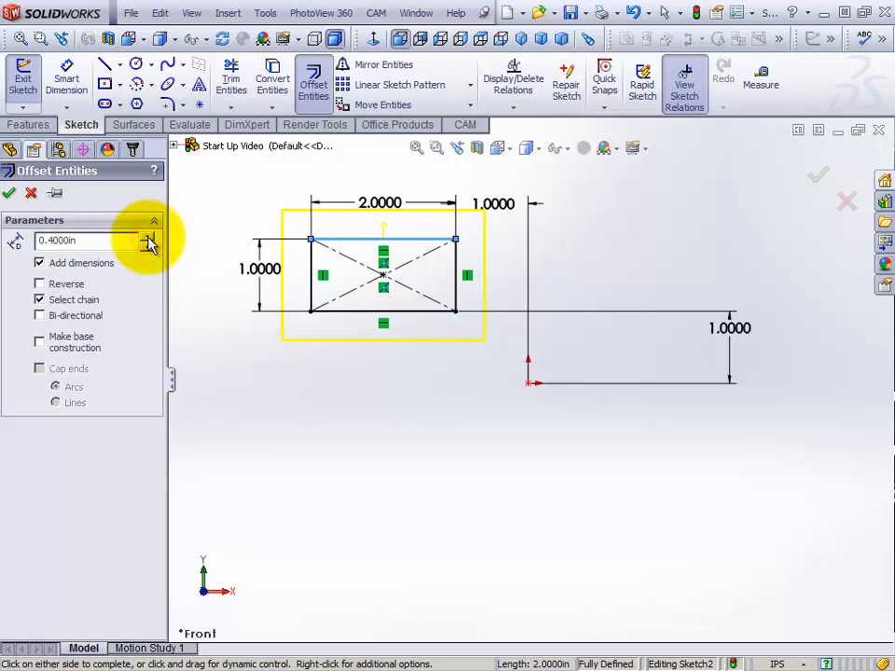
click(148, 247)
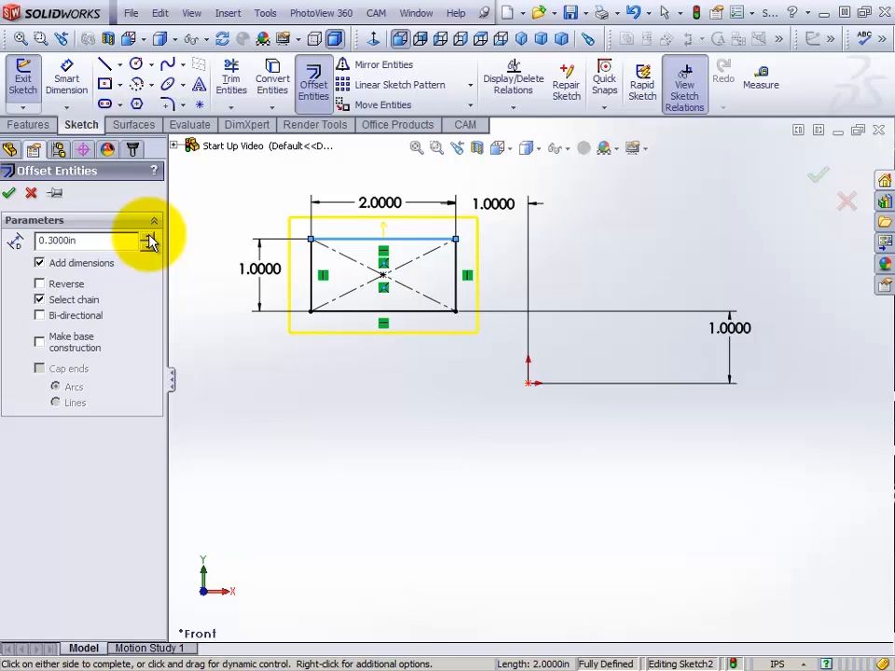
click(147, 236)
click(148, 237)
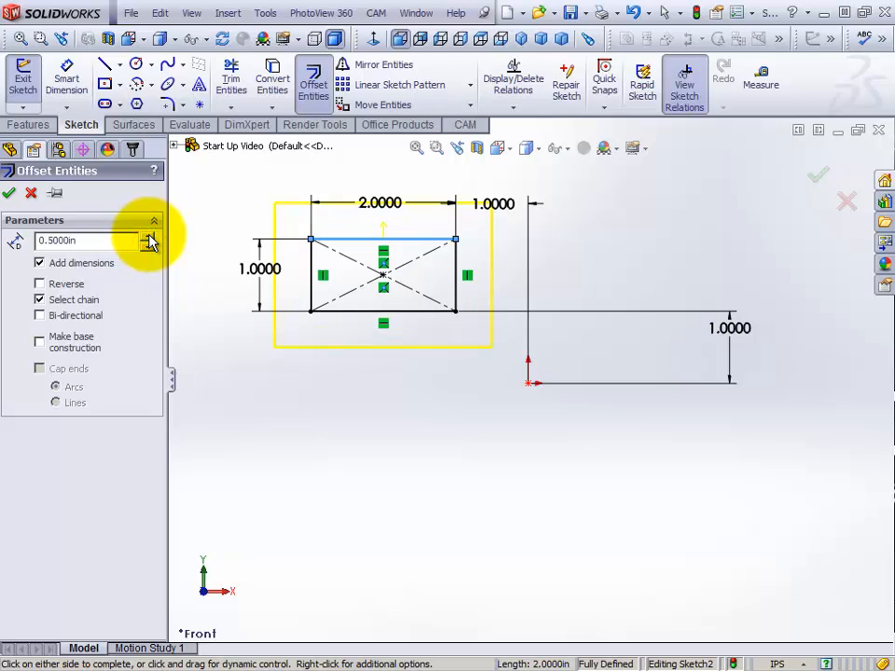
right_click(198, 199)
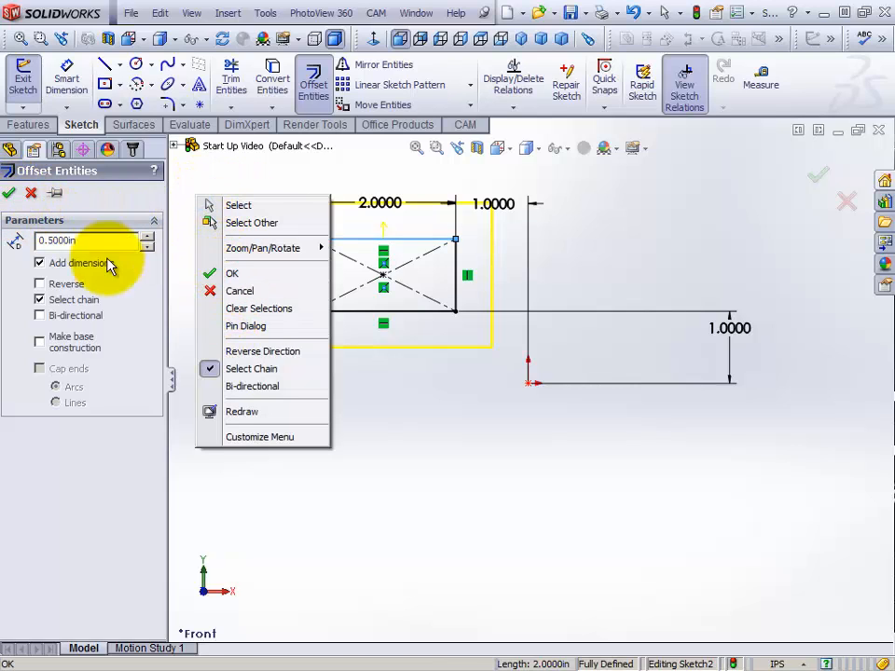
click(242, 276)
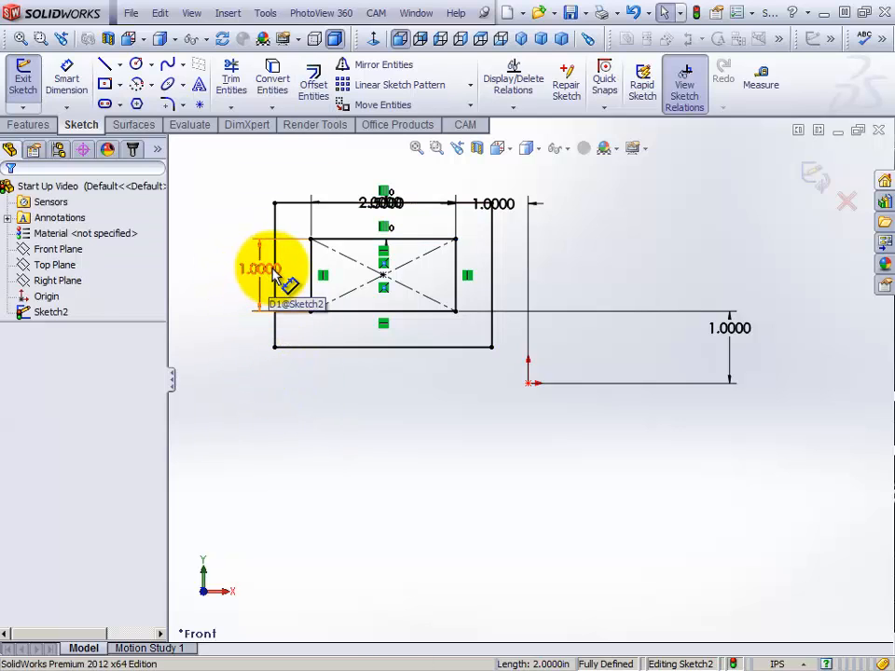
Reposition the height, width and horizontal origin dimensions outside the outer rectangle, and move the offset dimension clear of the relation markers
drag(266, 267, 218, 267)
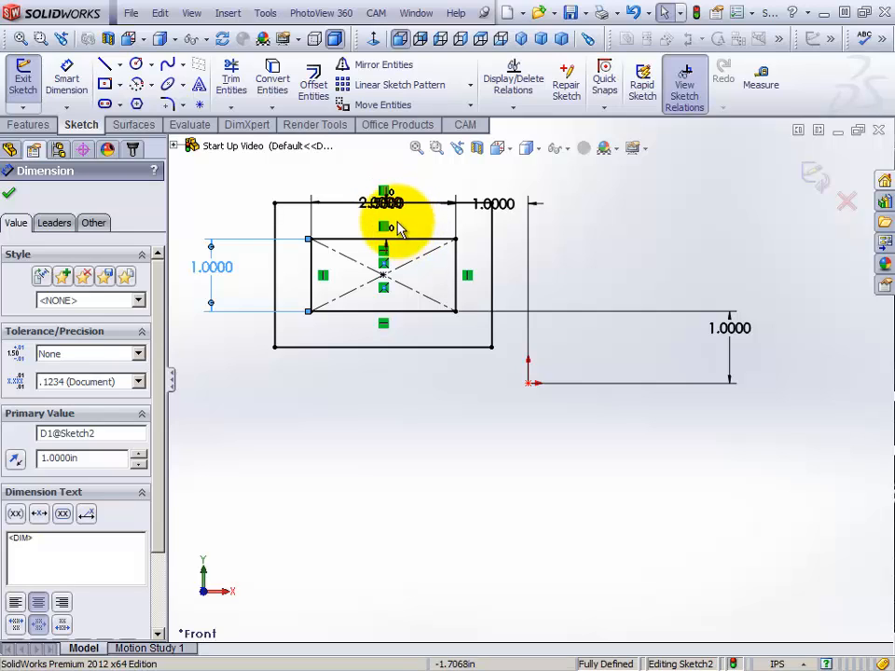
drag(388, 204, 425, 228)
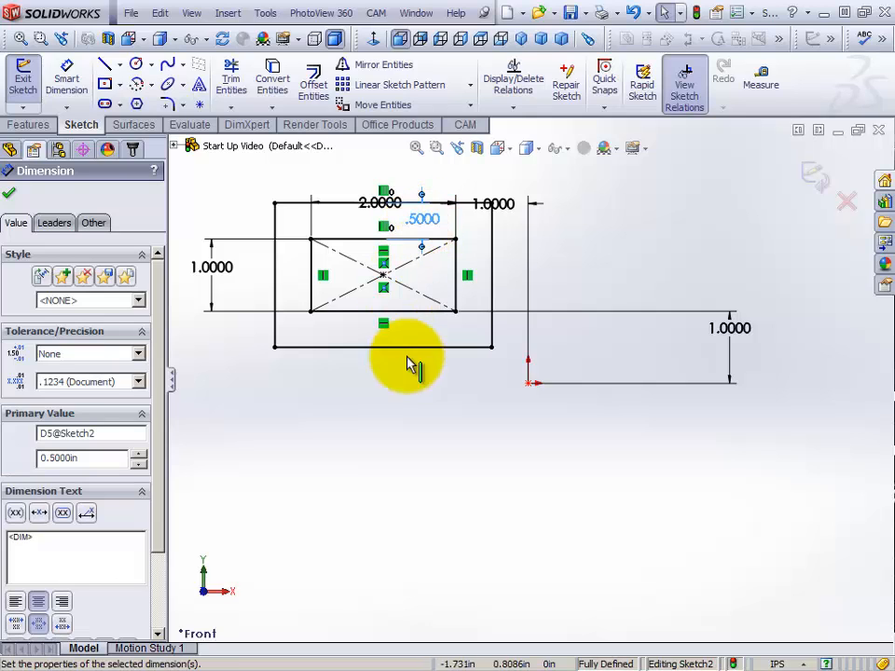
click(11, 197)
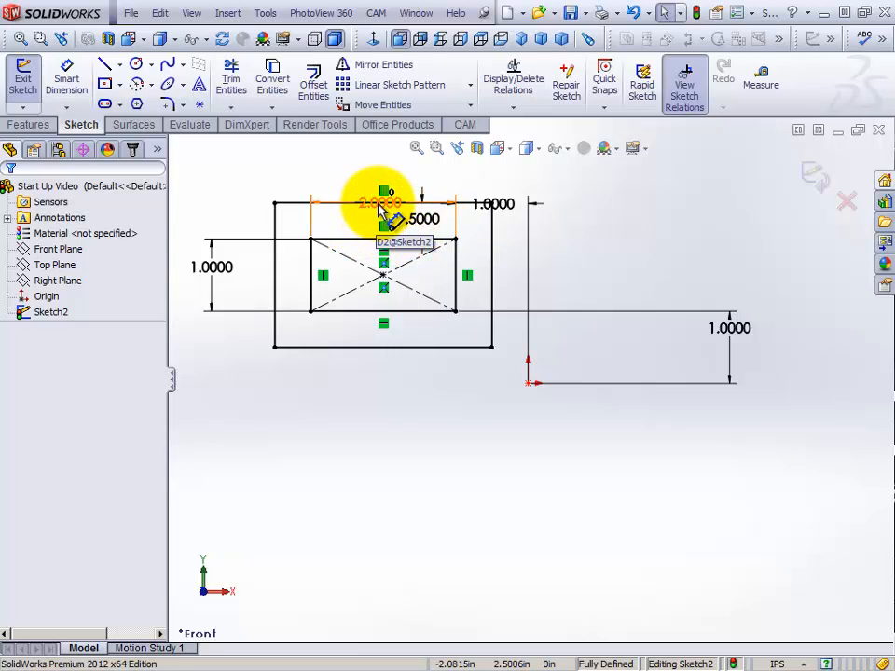
drag(381, 207, 381, 160)
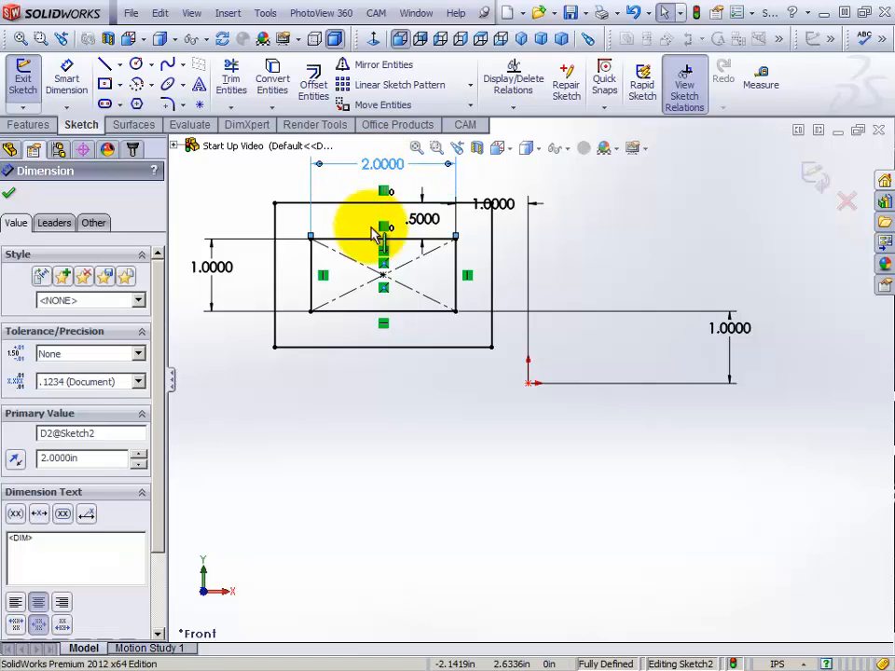
drag(493, 202, 501, 164)
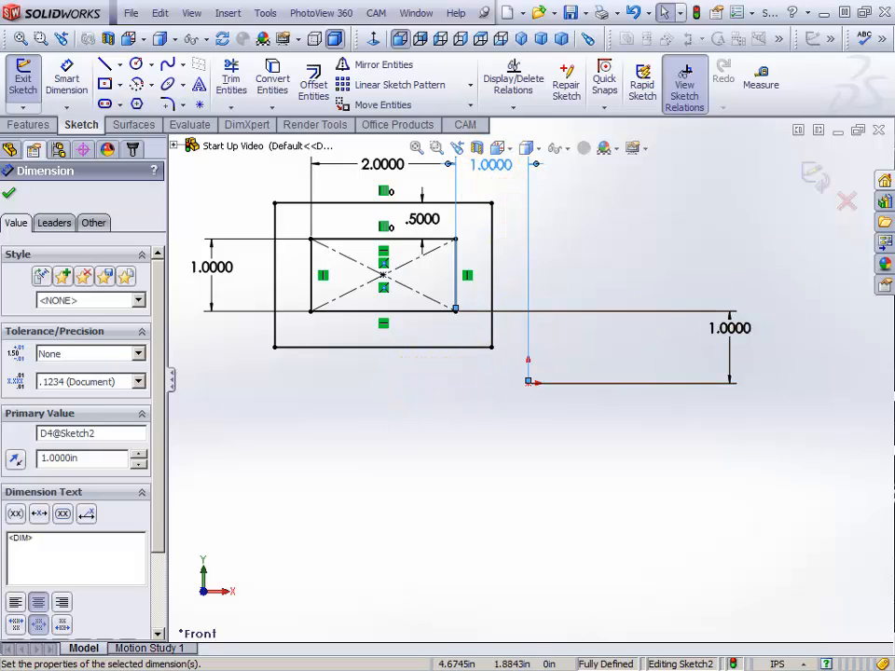
key(Escape)
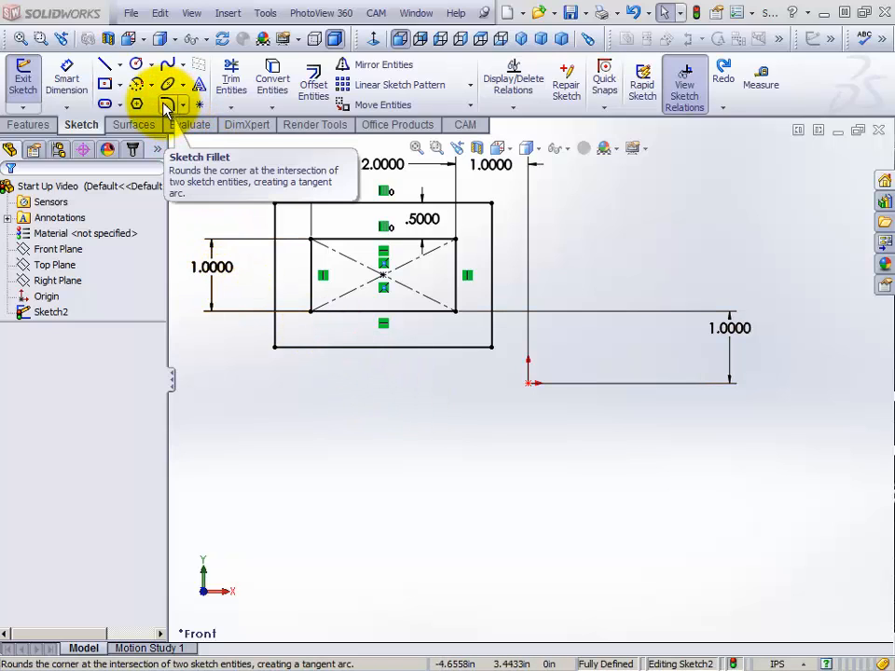
Round all four corners of the outer rectangle with 0.5 in sketch fillets, keeping constrained corners, and leave the Sketch Fillet tool
click(183, 105)
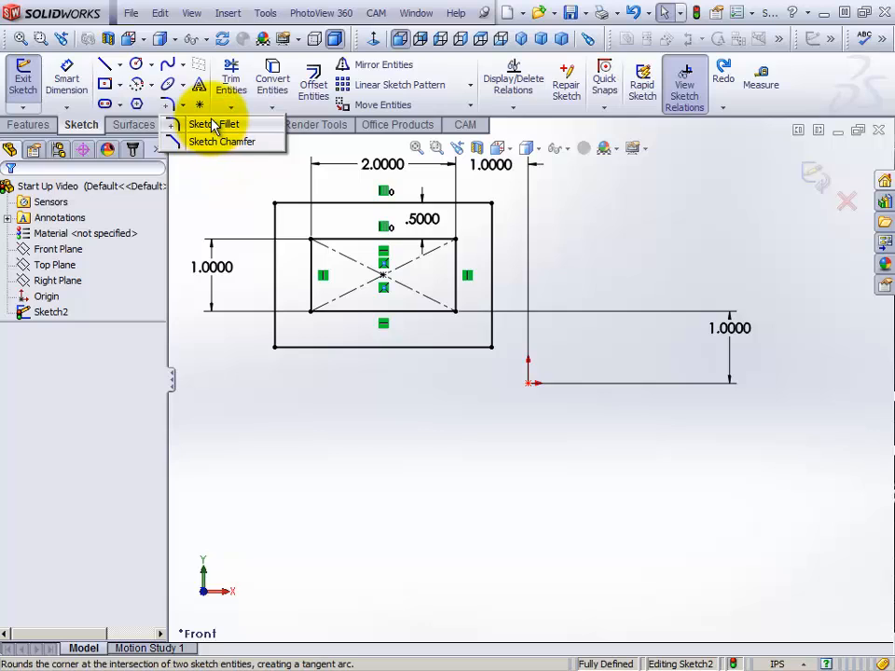
click(206, 130)
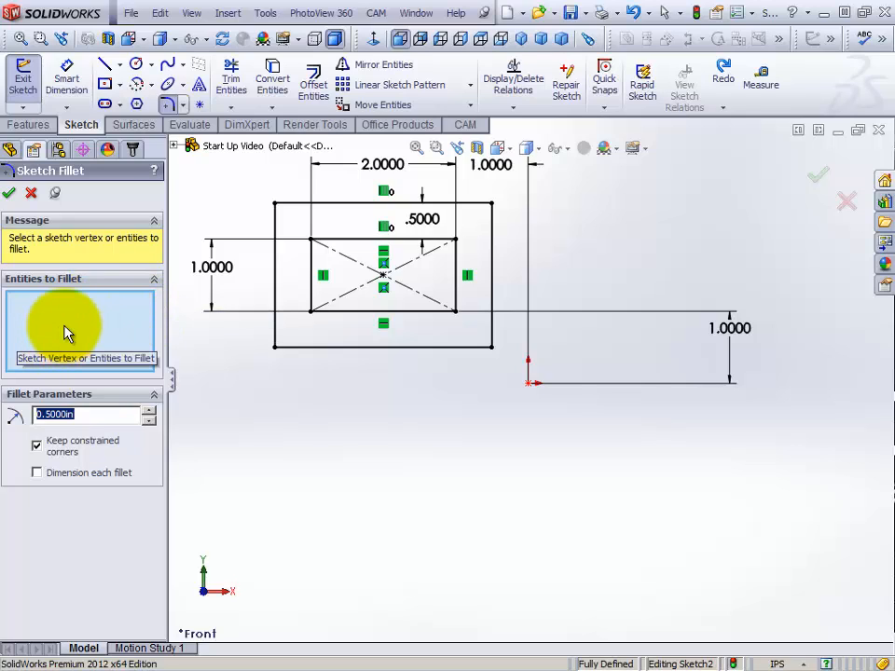
click(276, 206)
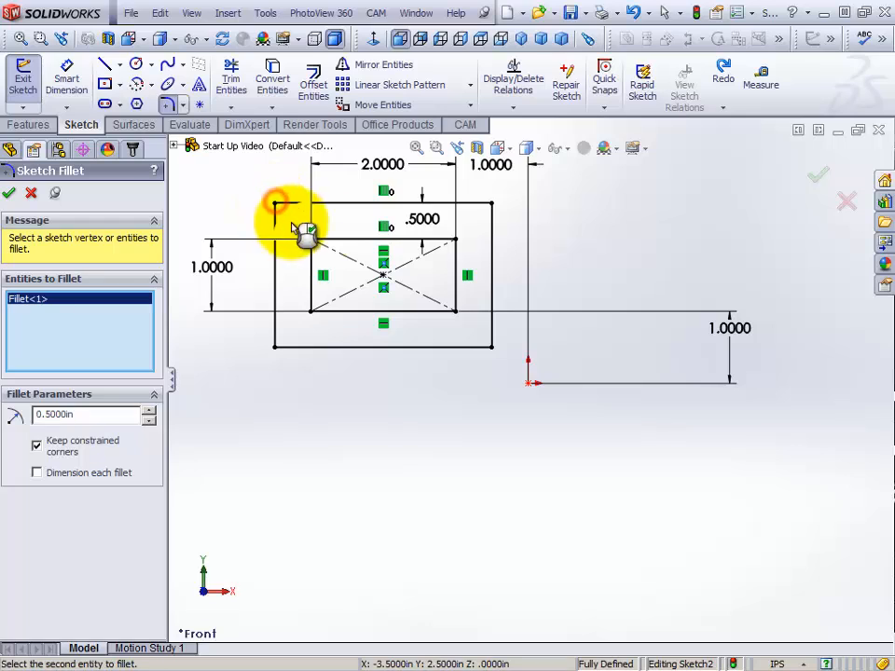
click(493, 204)
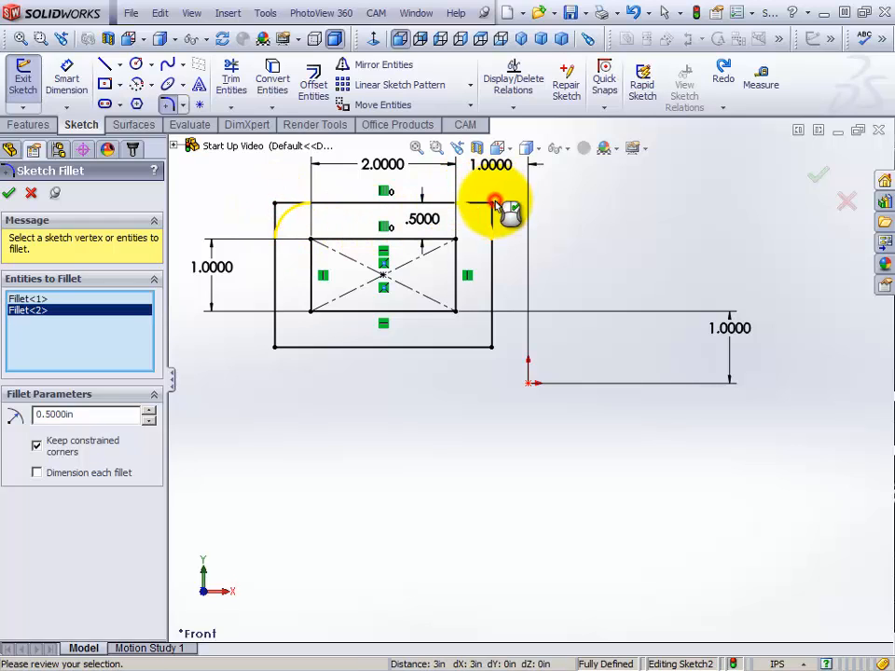
click(492, 348)
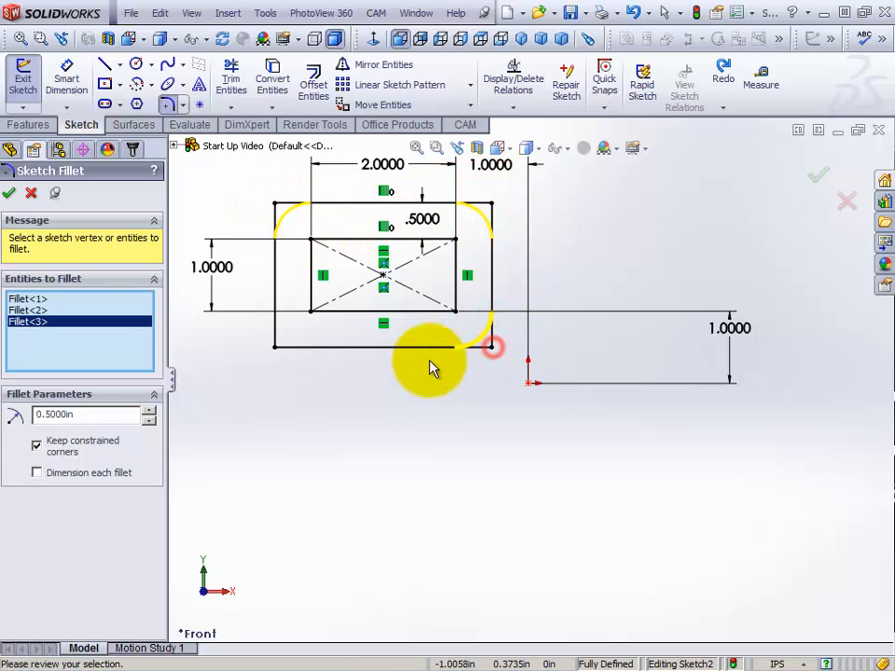
click(275, 351)
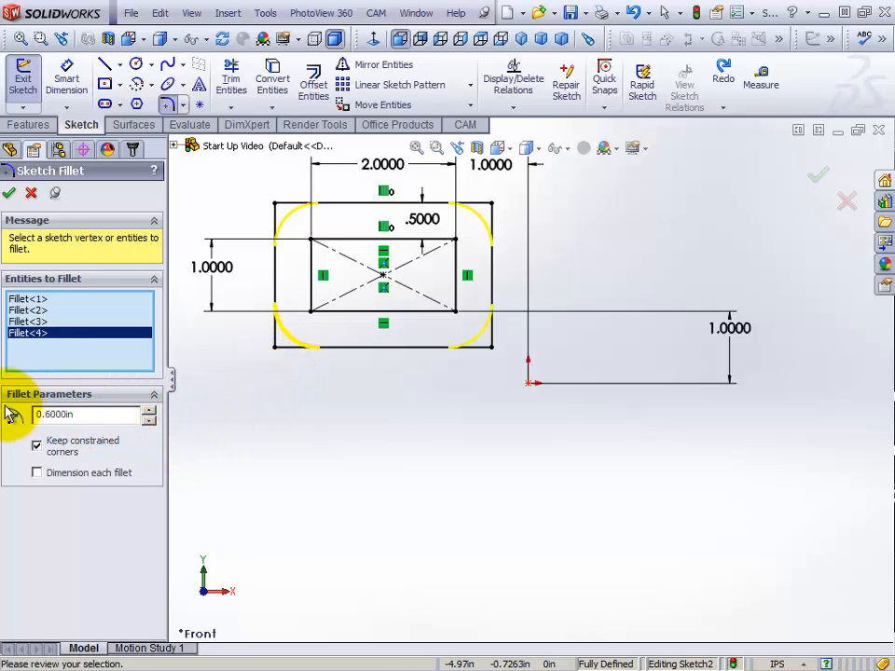
click(149, 421)
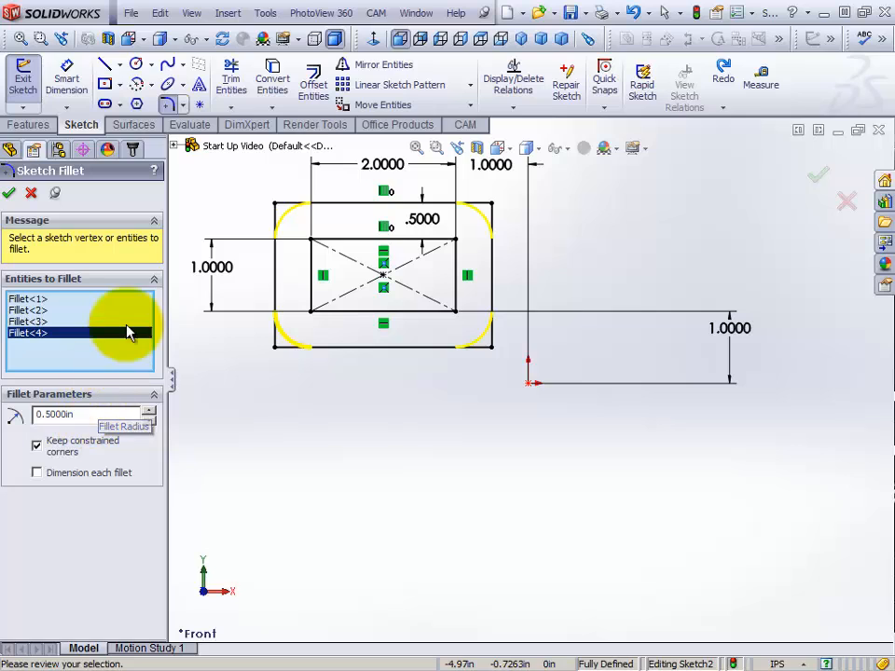
right_click(225, 194)
click(262, 252)
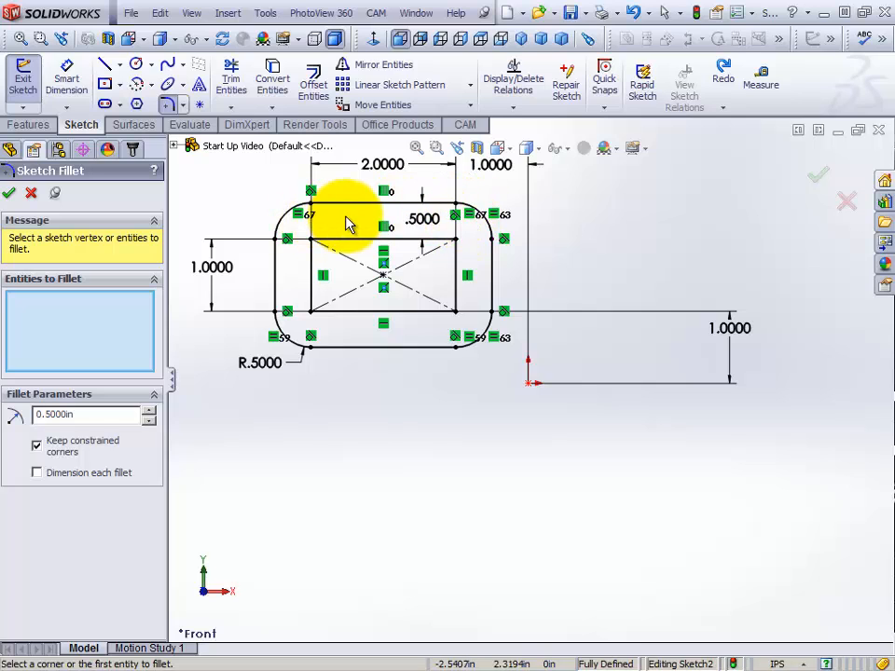
scroll(423, 256, up, 1)
scroll(425, 259, down, 4)
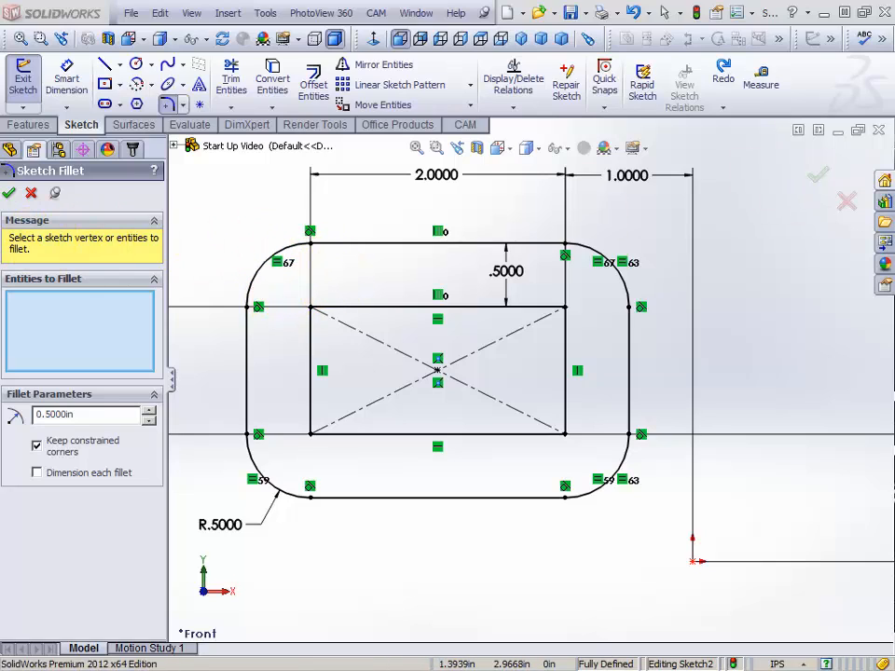
right_click(209, 205)
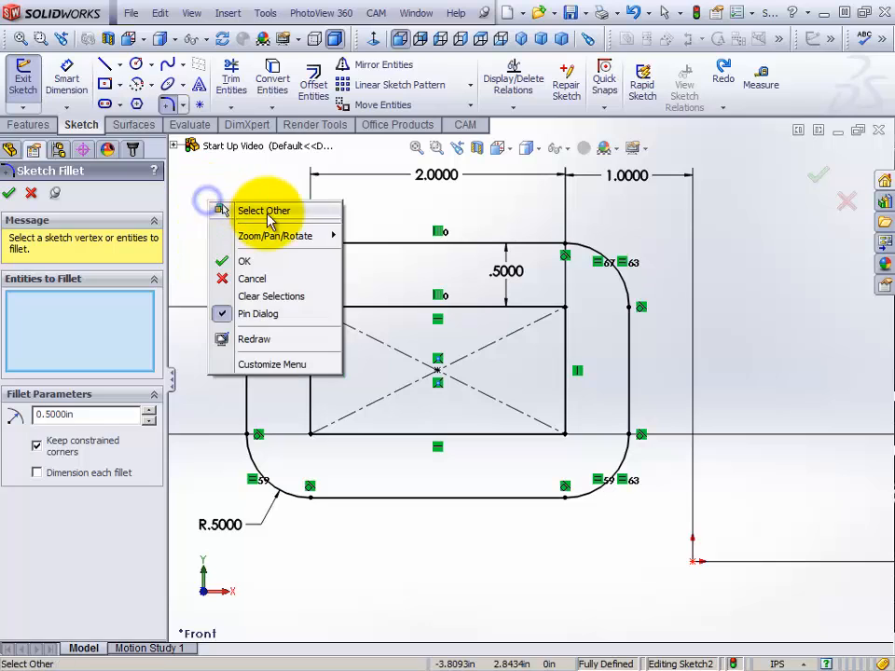
click(261, 259)
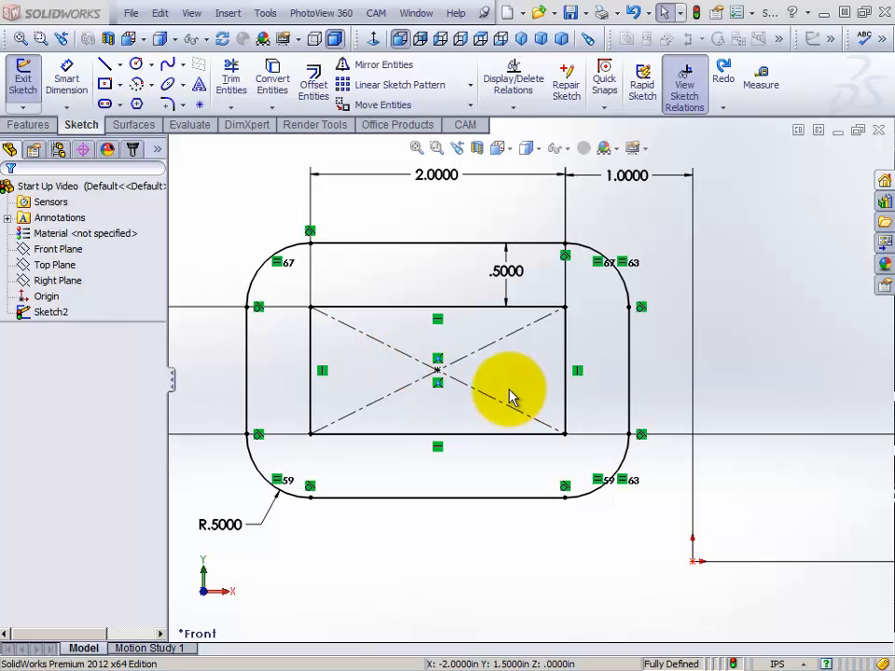
Remove the inner rectangle's two diagonal construction lines with Power trim, and leave the Trim tool
click(235, 88)
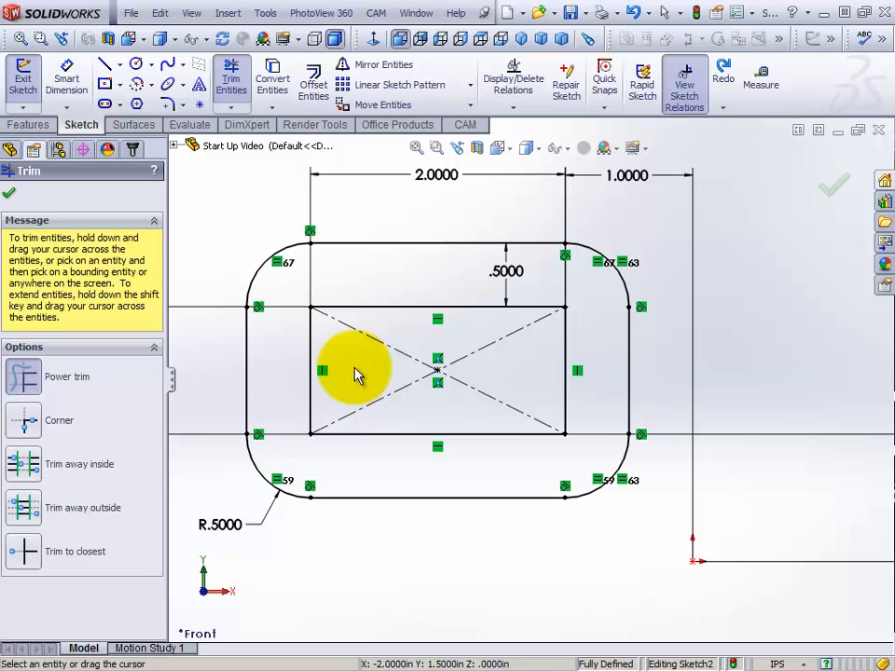
mouse_move(355, 373)
mouse_down()
mouse_move(456, 419)
mouse_move(512, 412)
mouse_move(522, 361)
mouse_move(489, 336)
mouse_move(406, 346)
mouse_move(377, 362)
mouse_move(401, 377)
mouse_up()
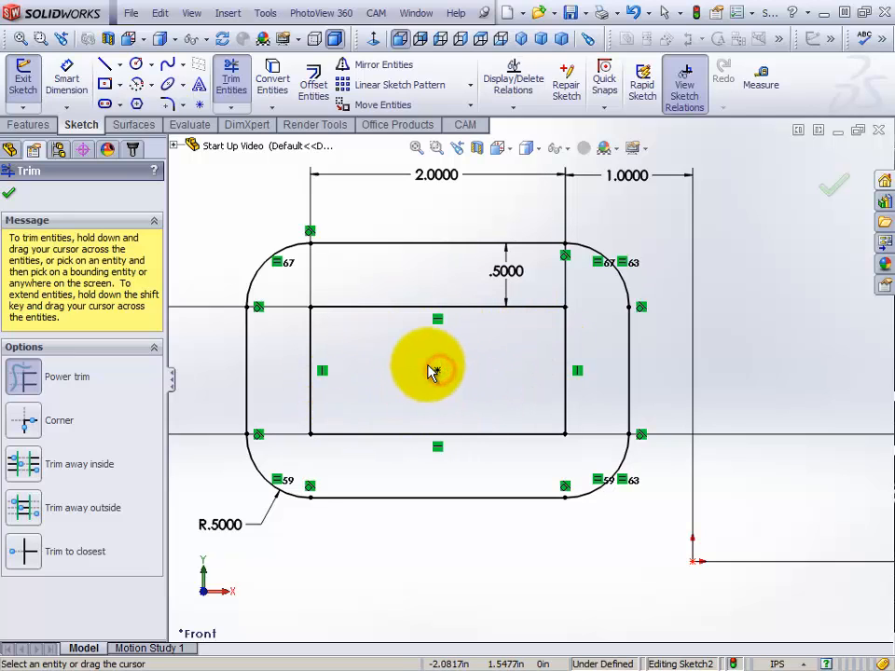
click(437, 372)
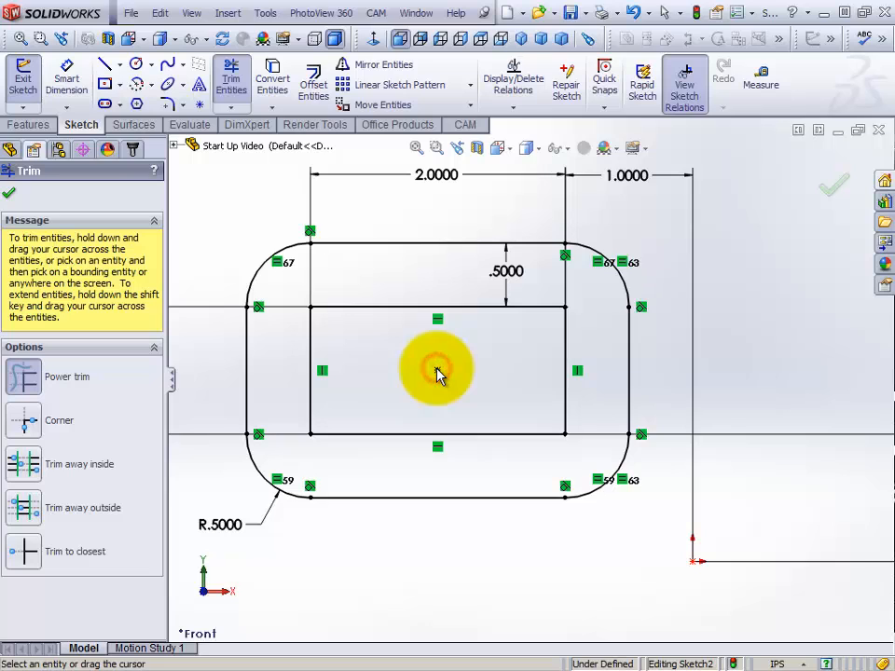
right_click(233, 192)
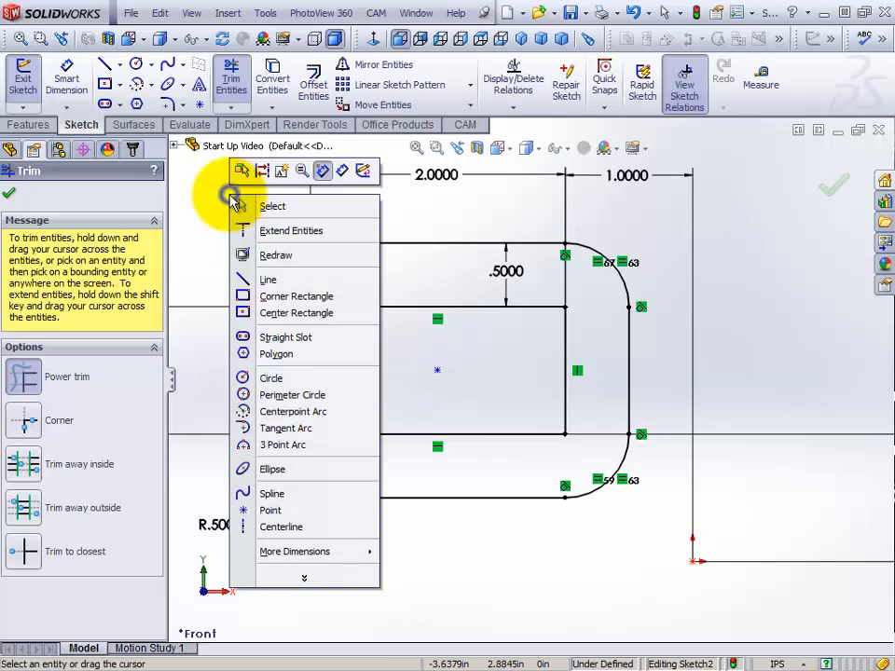
click(271, 206)
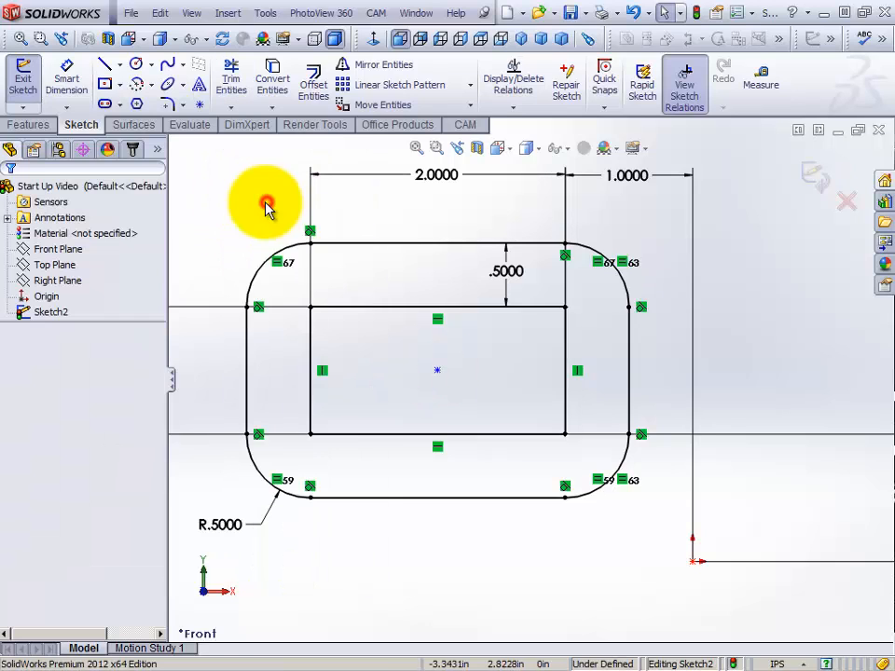
Delete the leftover center point of the inner rectangle
click(437, 372)
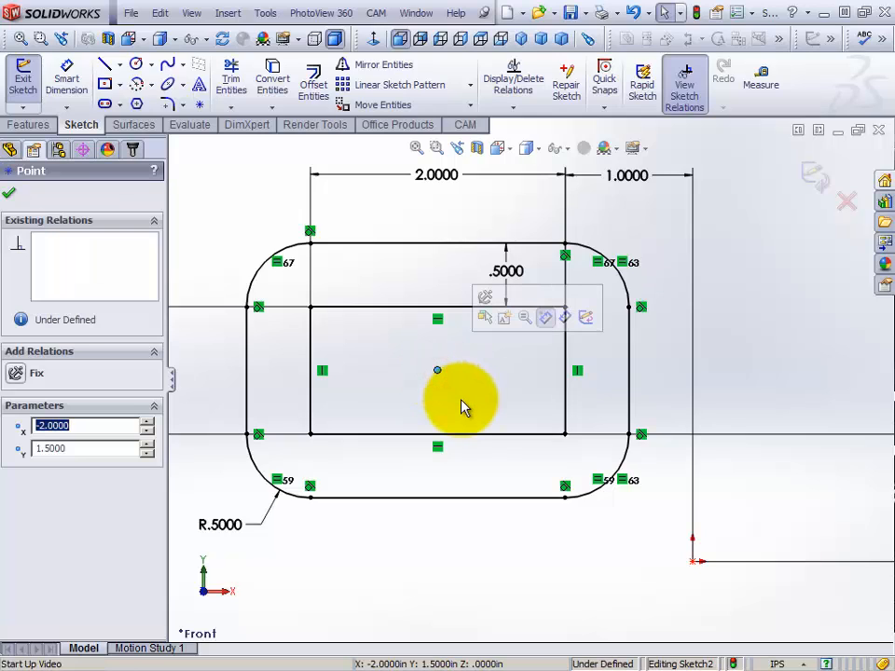
right_click(506, 356)
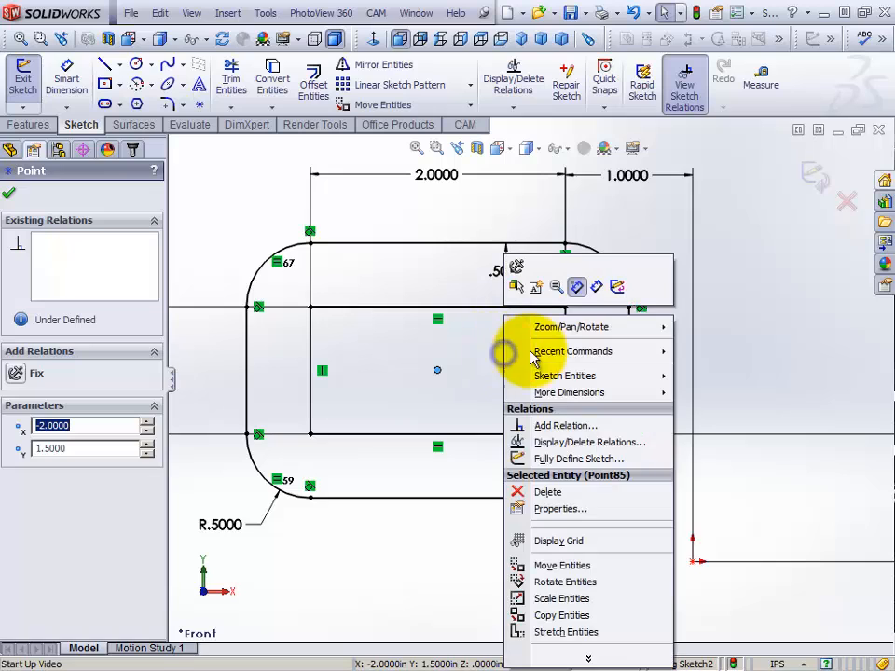
click(560, 489)
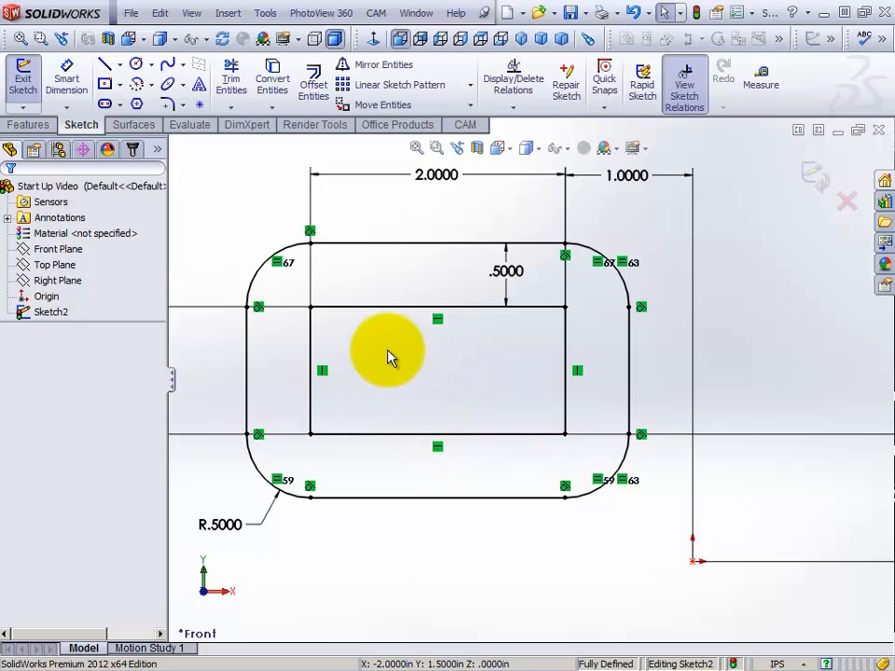
Try a vertical centerline between the midpoints of the inner rectangle's horizontal edges, and undo it
right_click(354, 210)
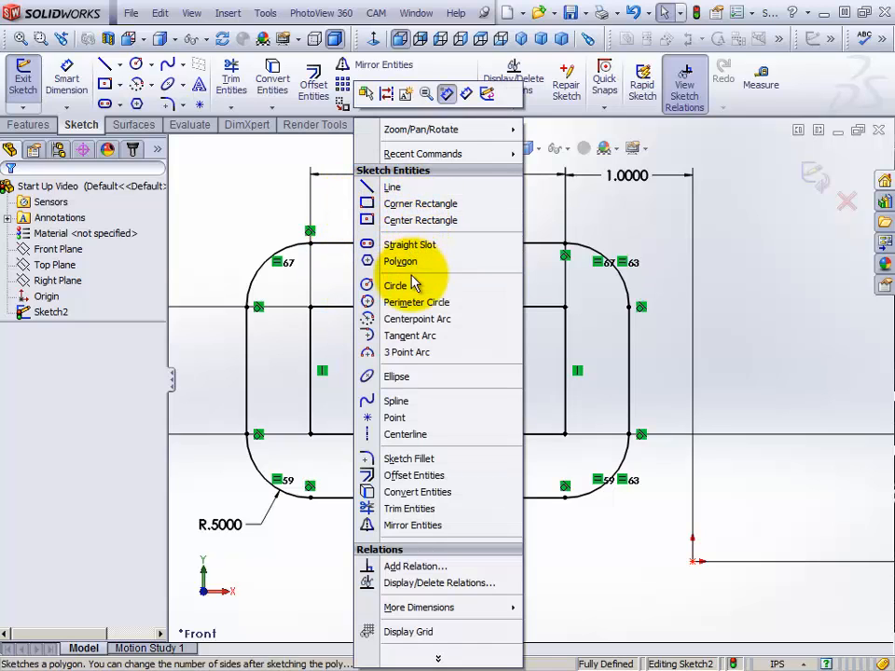
click(401, 436)
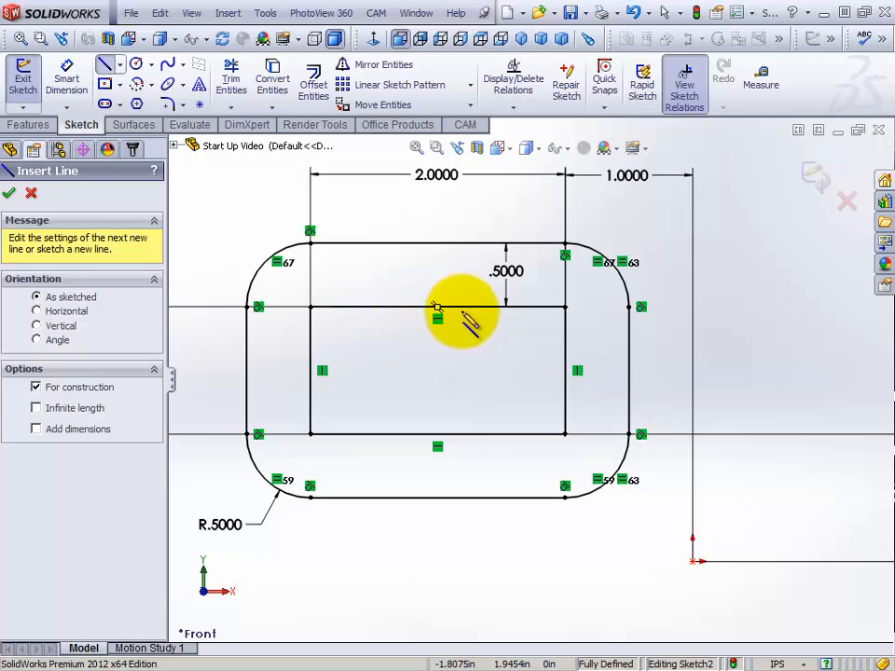
click(434, 306)
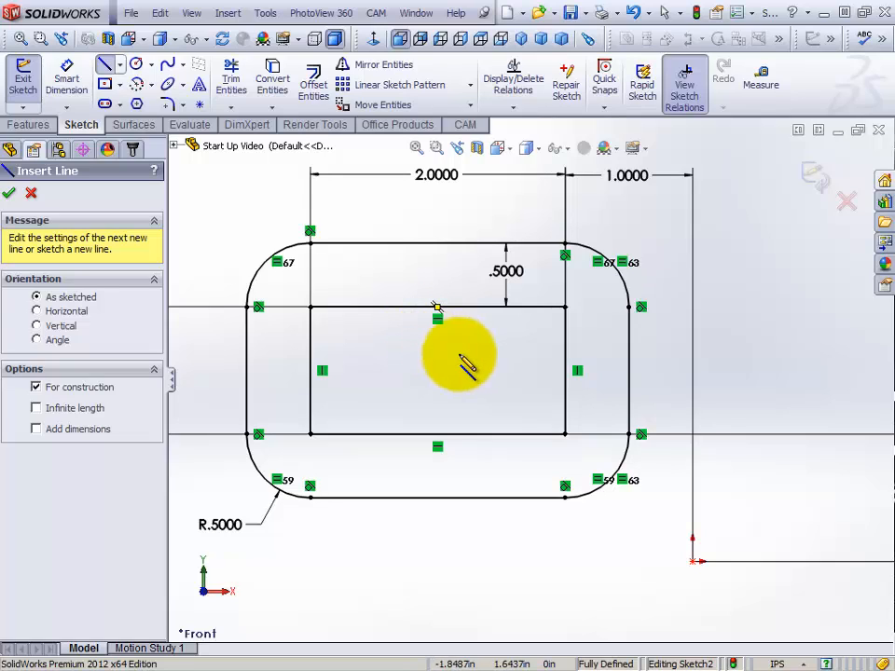
click(436, 306)
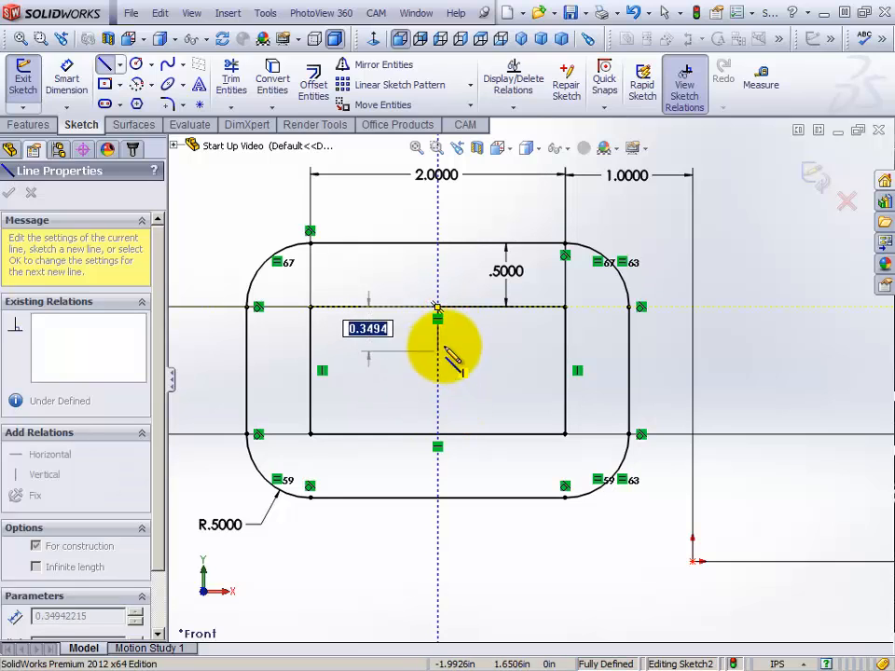
click(437, 433)
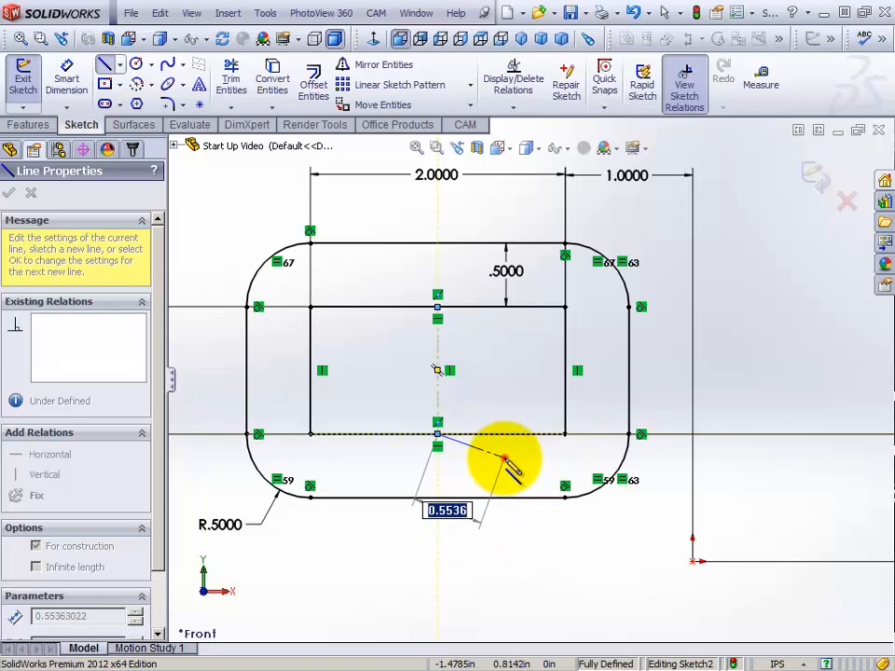
key(Escape)
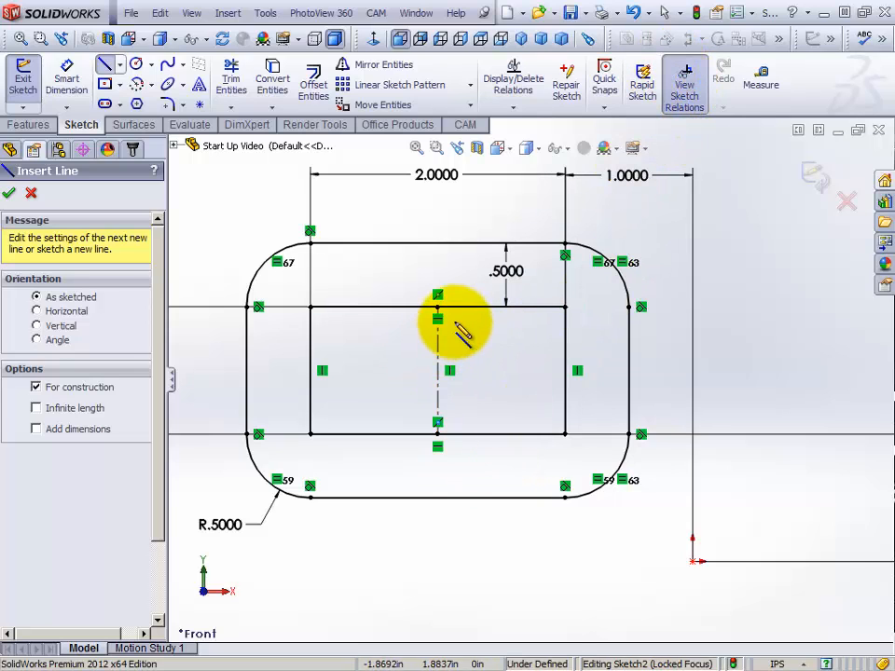
click(634, 13)
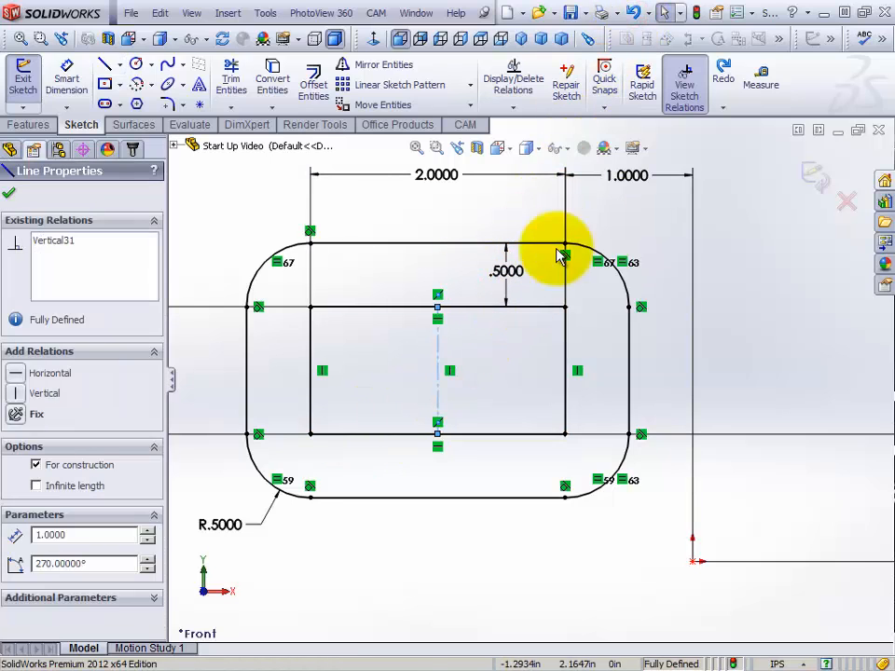
click(634, 13)
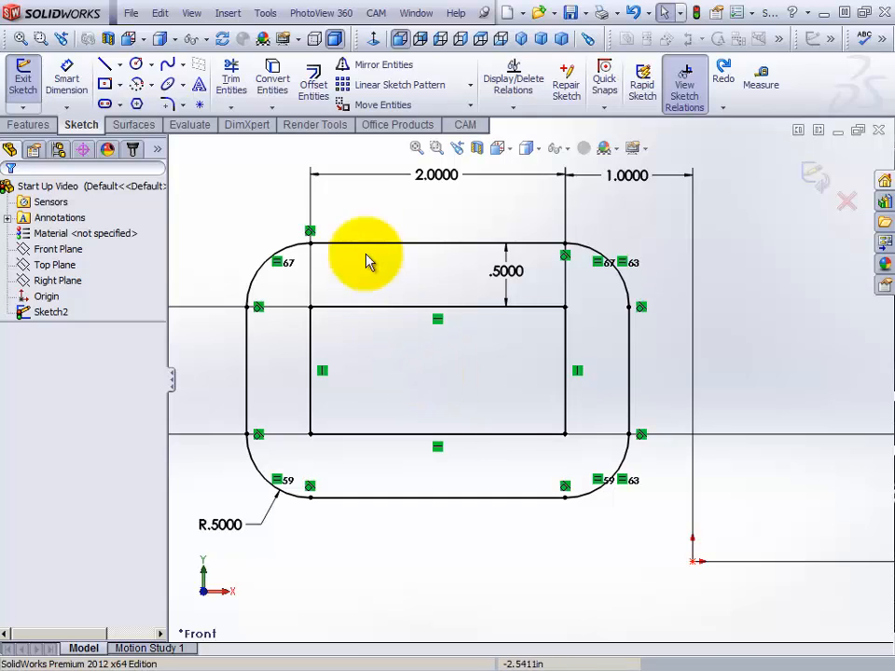
Draw a vertical centerline from the midpoint of the inner rectangle's top edge to its bottom edge's midpoint, and leave the tool
right_click(364, 213)
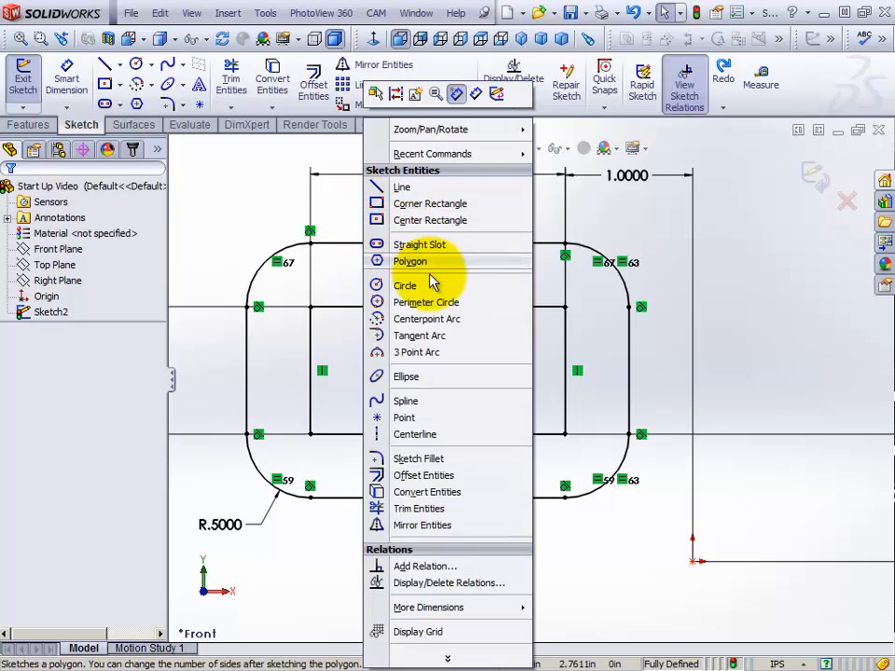
click(415, 435)
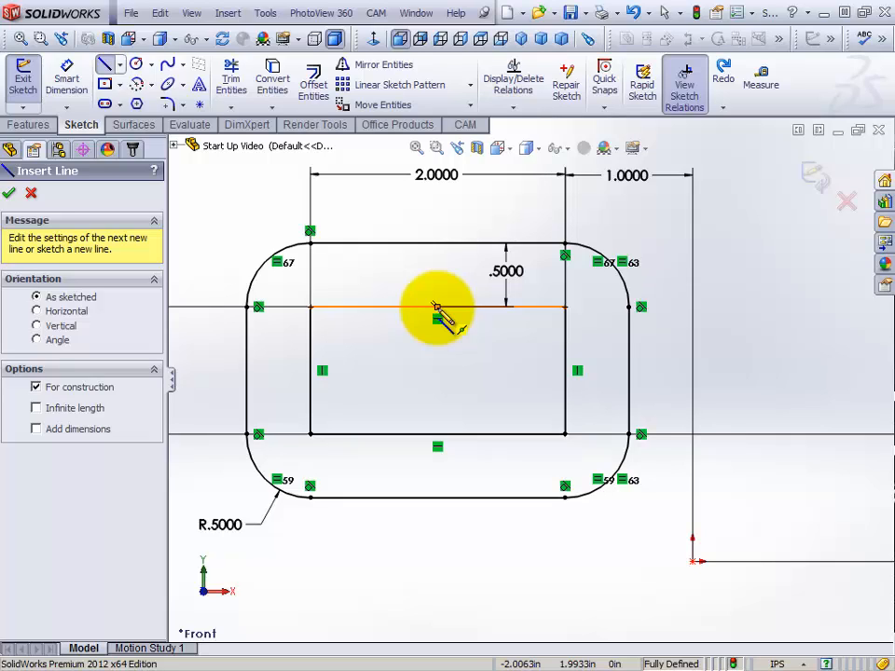
click(436, 308)
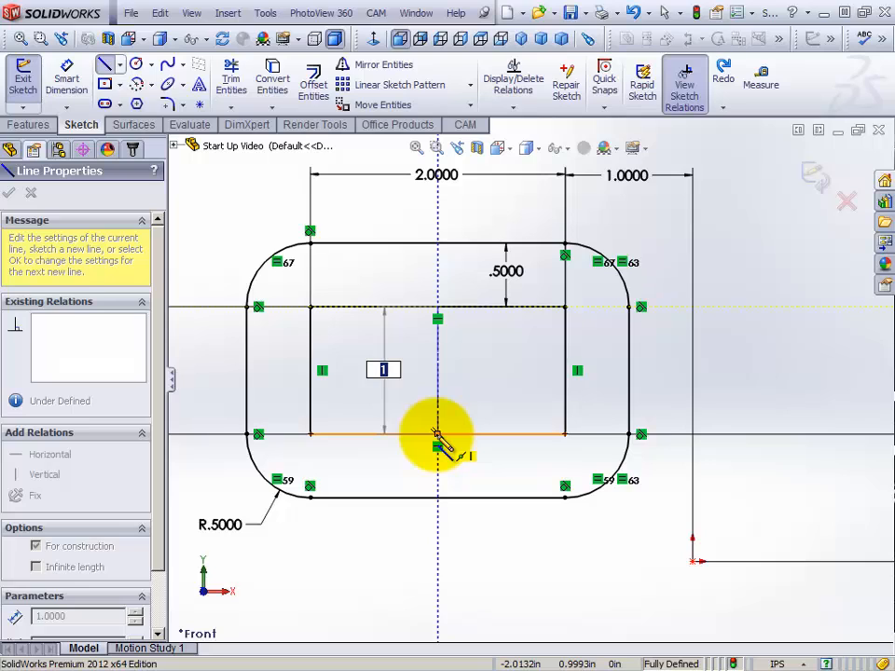
click(436, 434)
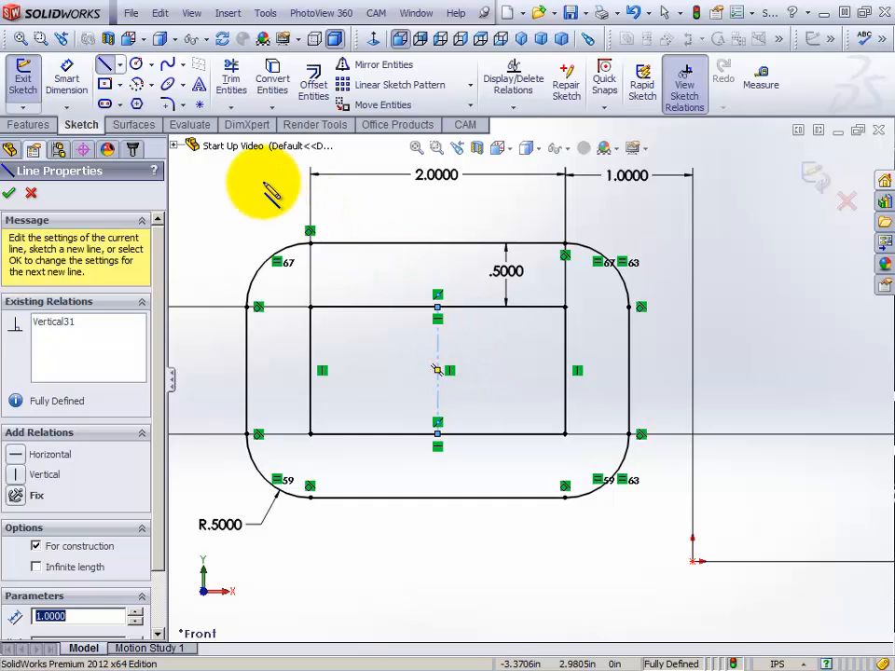
right_click(233, 201)
click(264, 209)
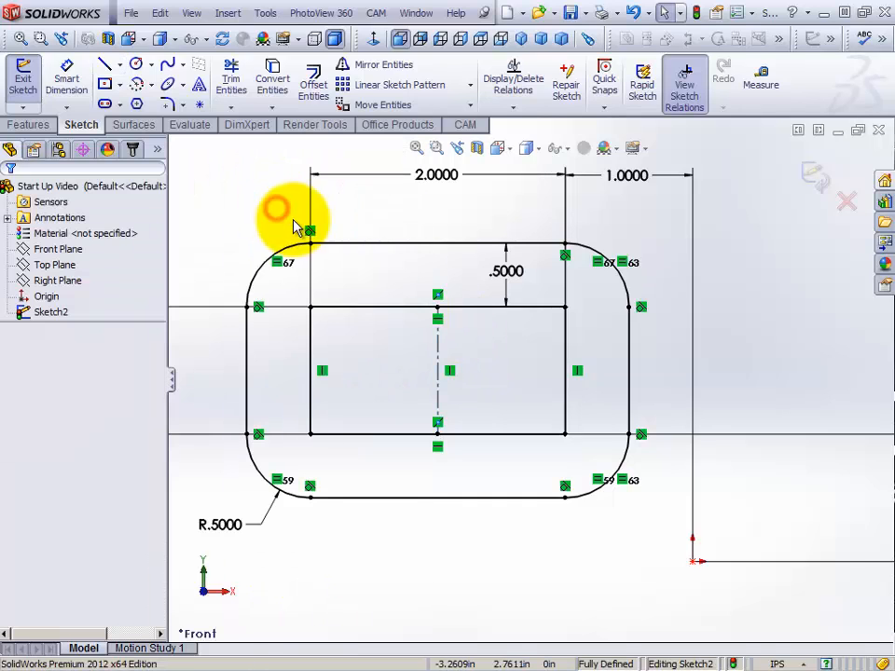
Add a Symmetric relation between the inner rectangle's left and right edges about the vertical centerline
click(438, 347)
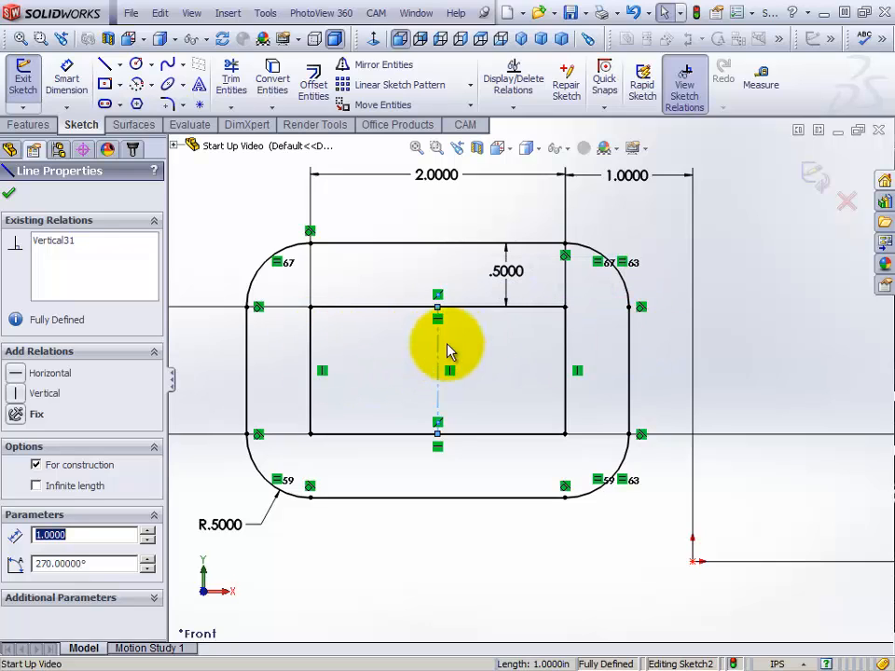
click(408, 283)
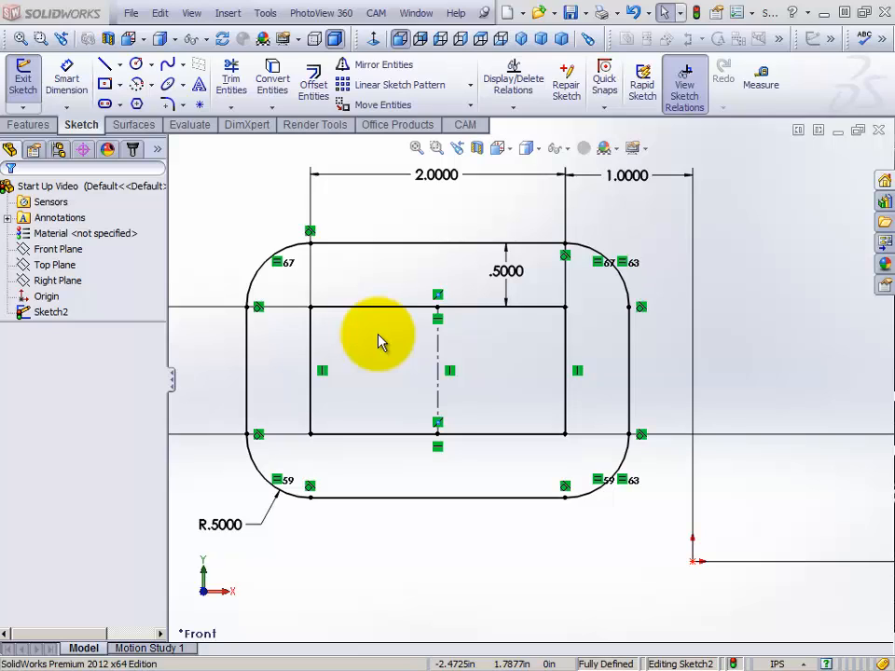
click(312, 354)
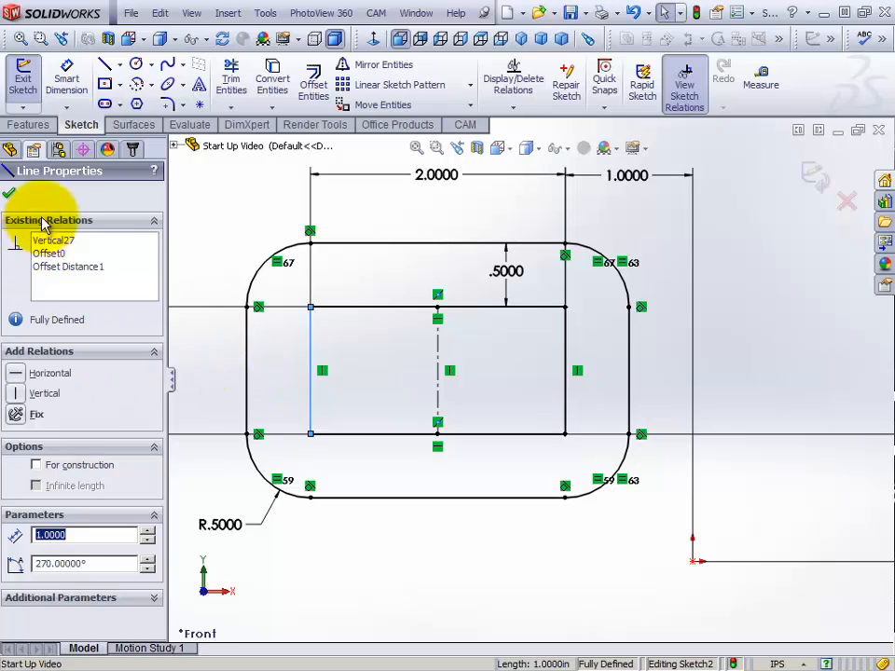
ctrl+click(440, 345)
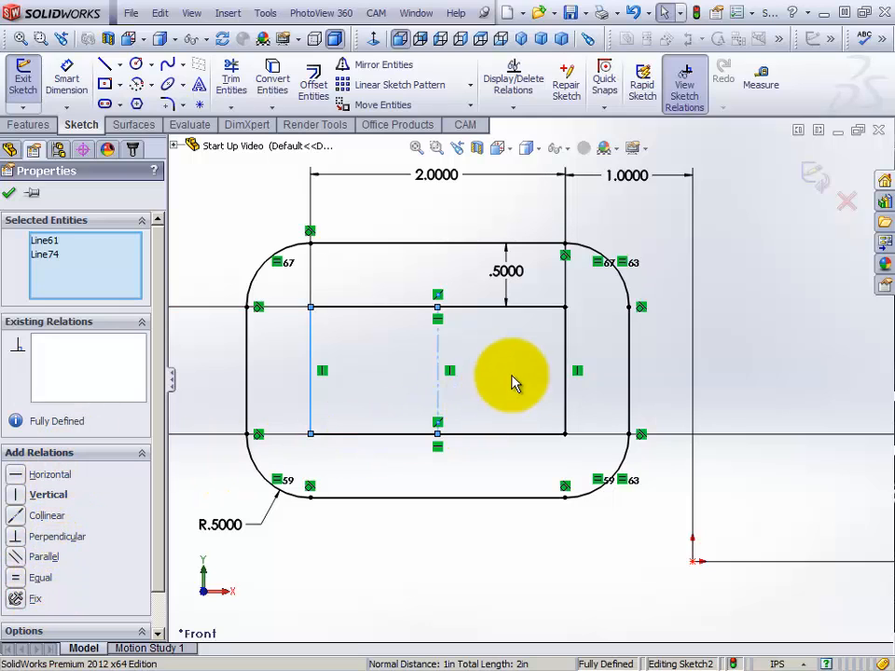
ctrl+click(569, 347)
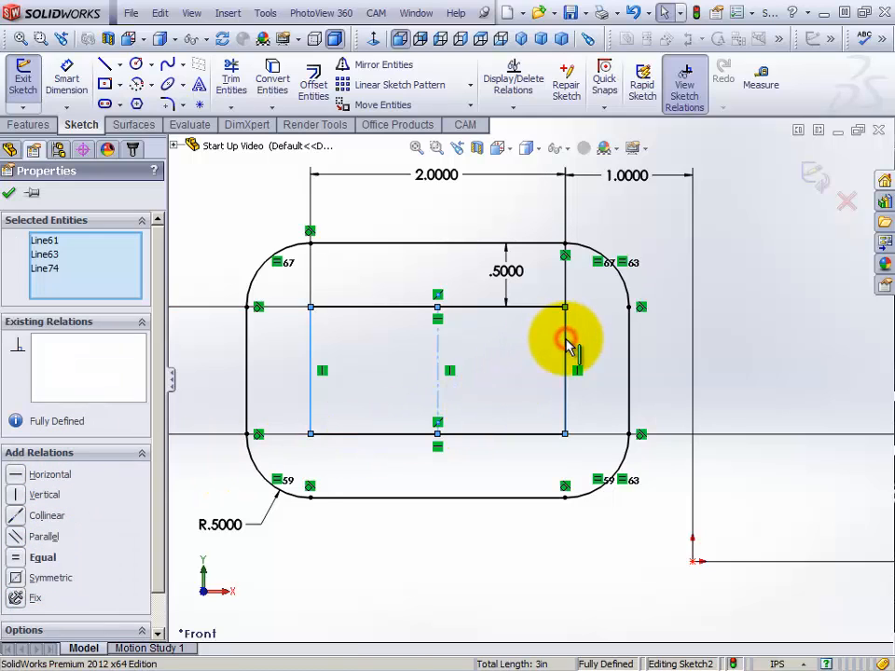
click(21, 579)
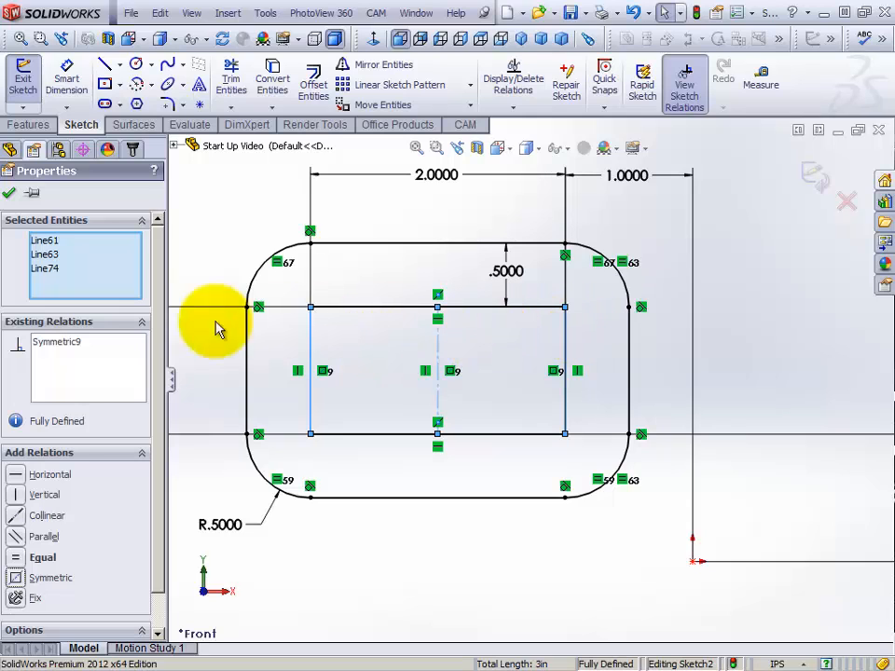
click(9, 196)
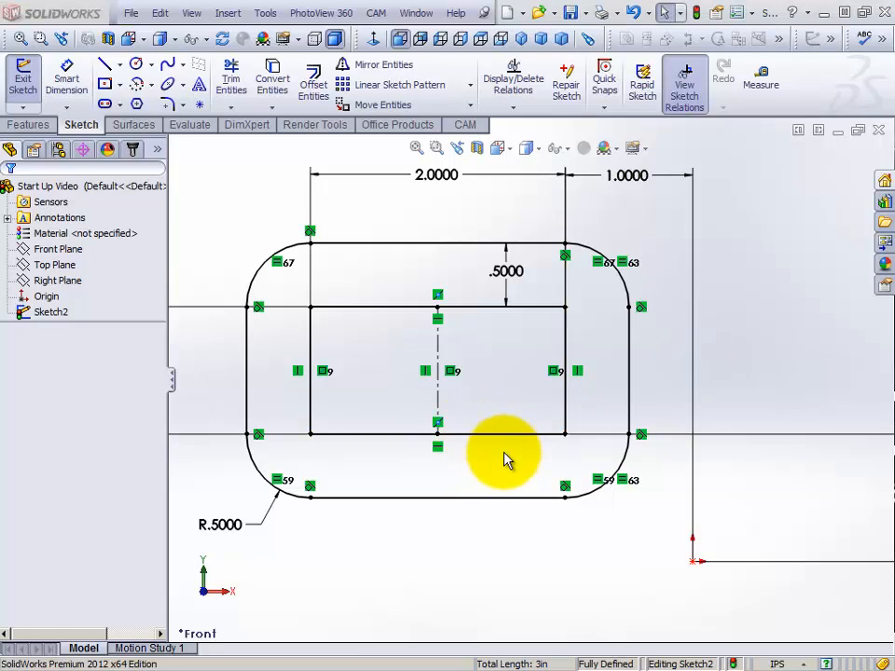
scroll(486, 461, down, 2)
scroll(491, 458, up, 2)
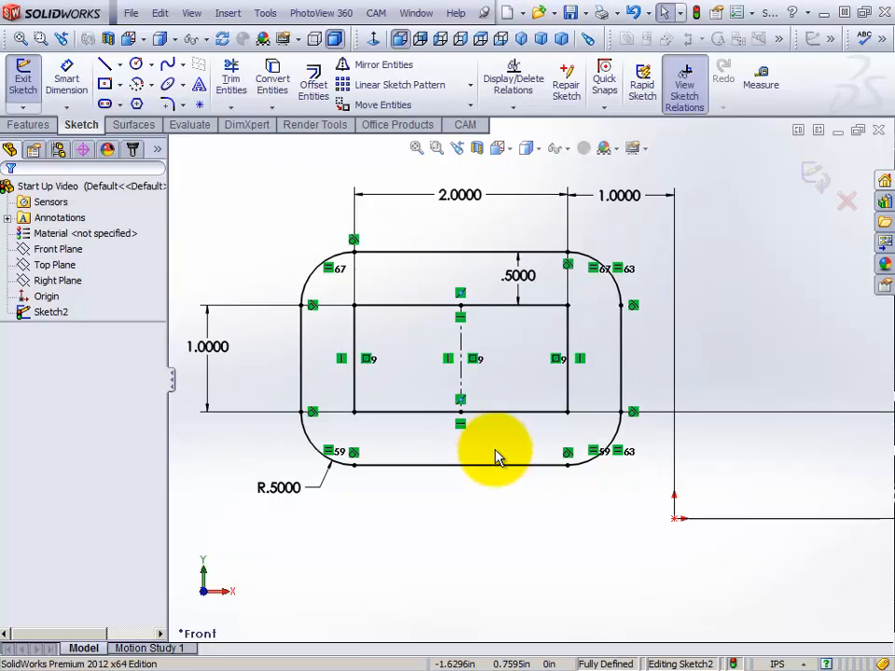
scroll(527, 539, up, 3)
scroll(522, 544, down, 3)
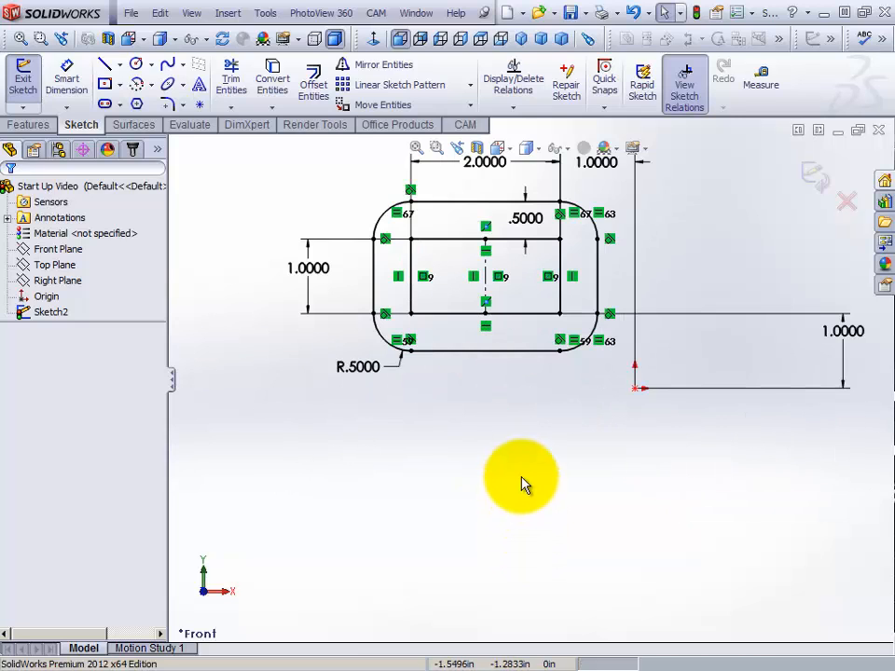
scroll(516, 376, up, 1)
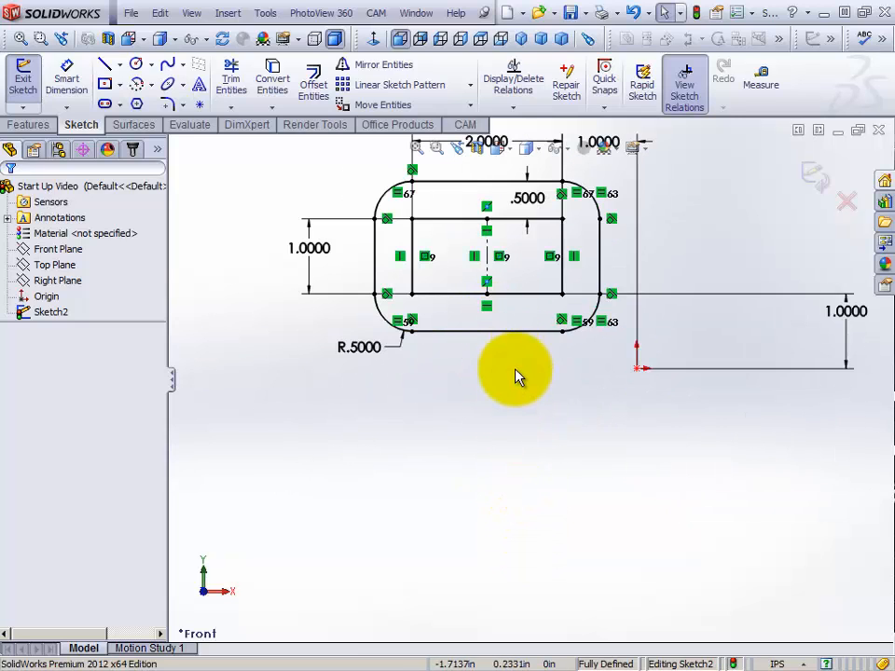
scroll(505, 398, down, 2)
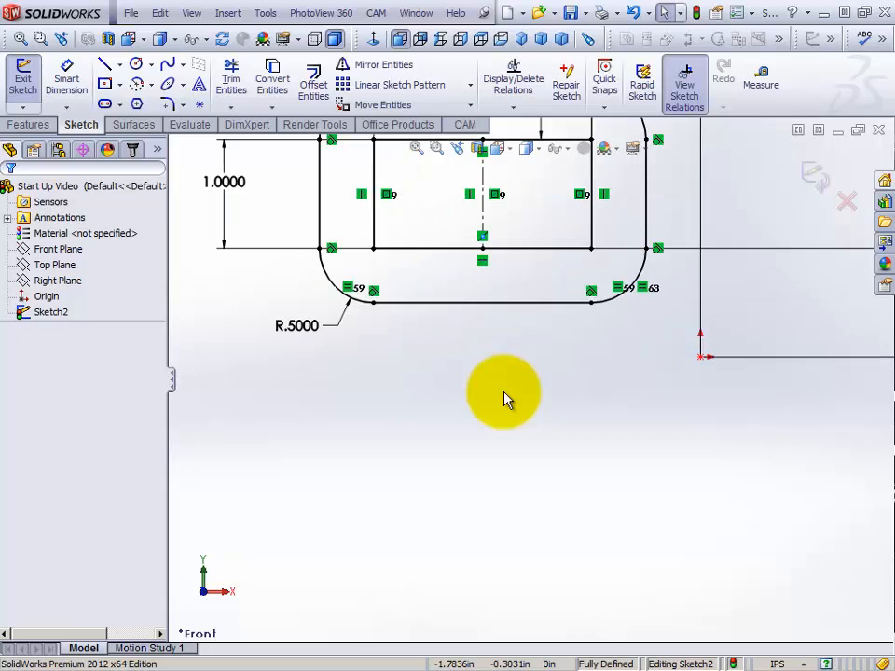
scroll(505, 399, up, 3)
scroll(504, 399, down, 1)
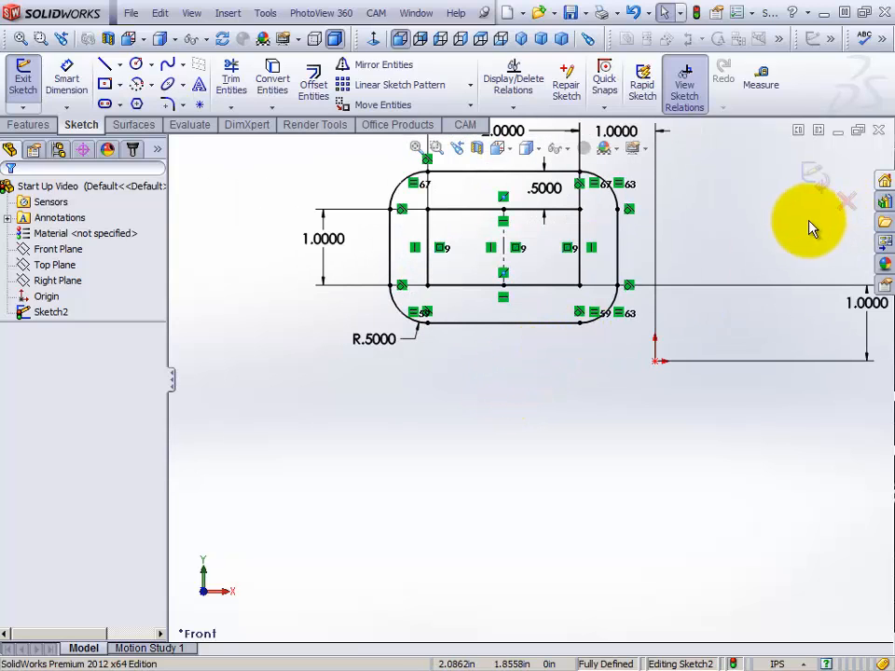
Sketch a circle about 0.645 in in diameter below the rounded rectangle and shift its center slightly
scroll(780, 241, down, 1)
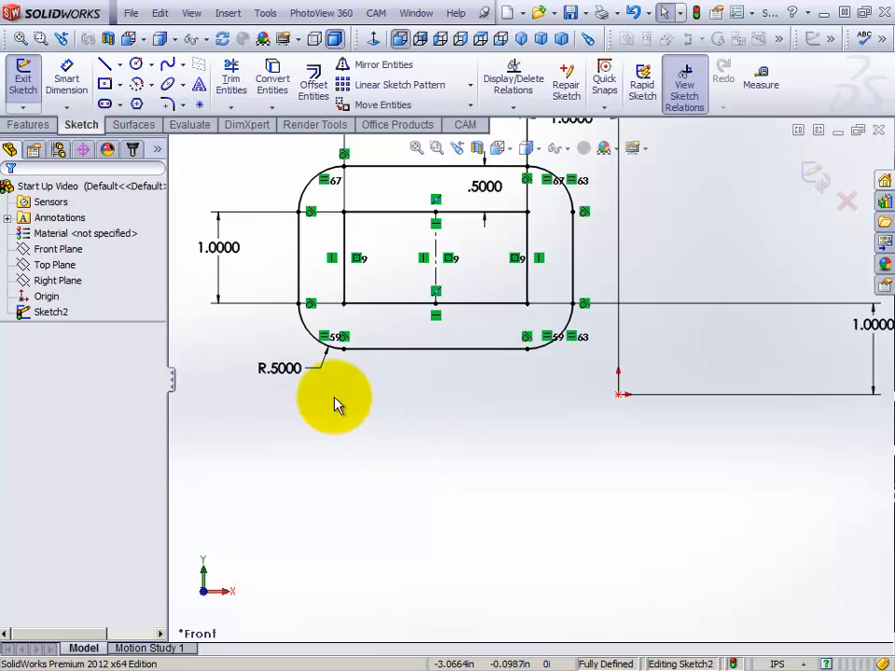
click(136, 65)
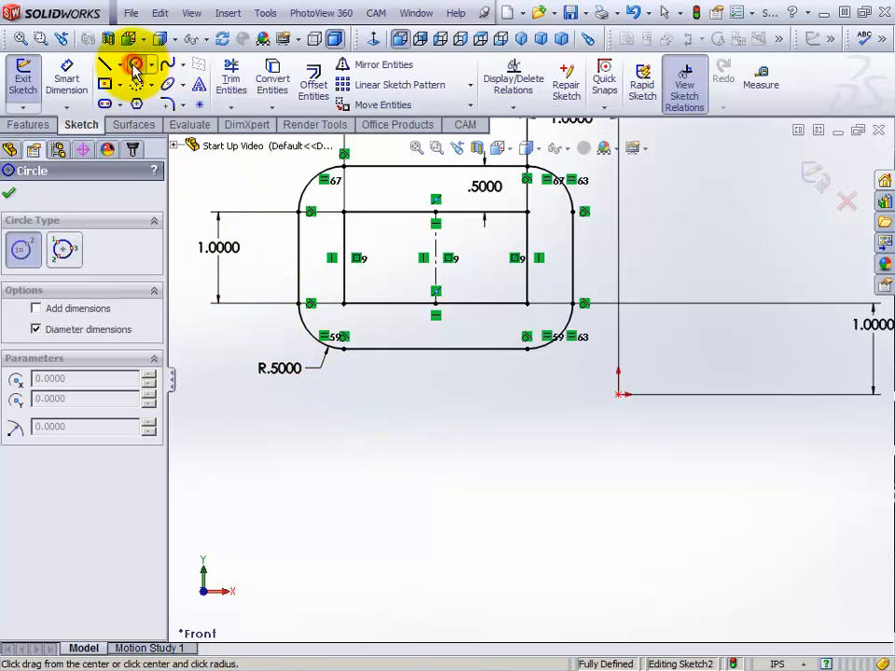
click(389, 451)
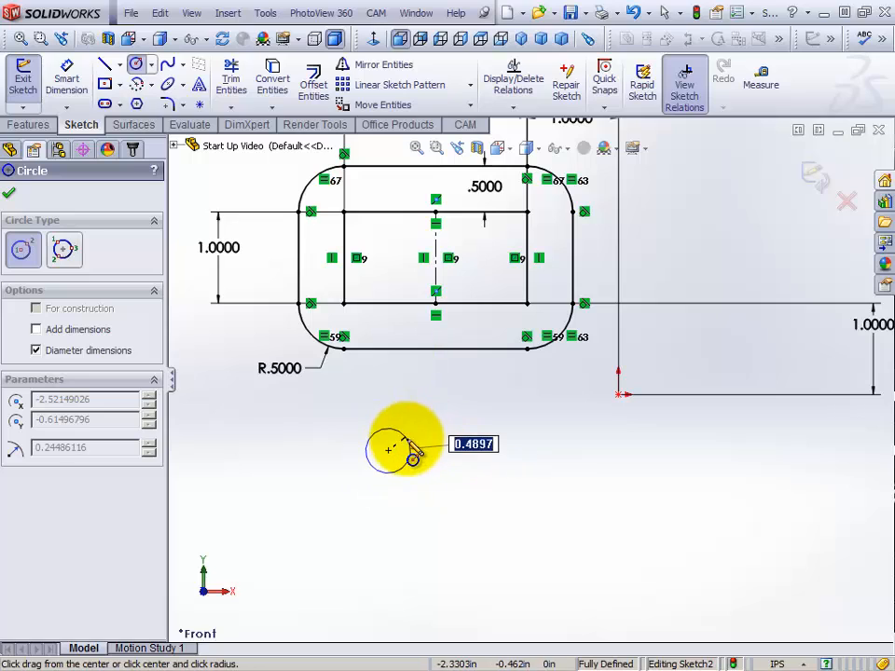
click(417, 459)
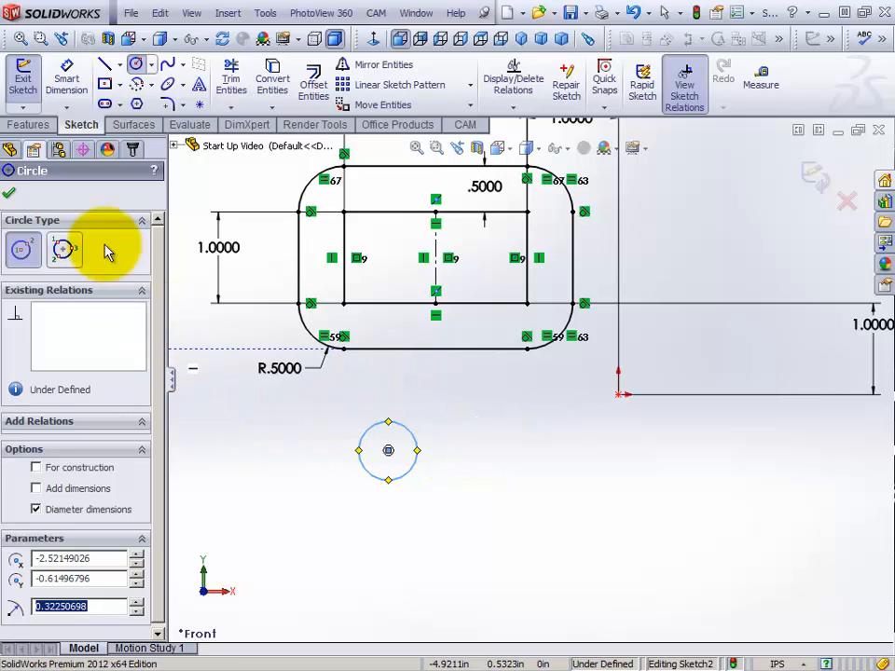
click(10, 193)
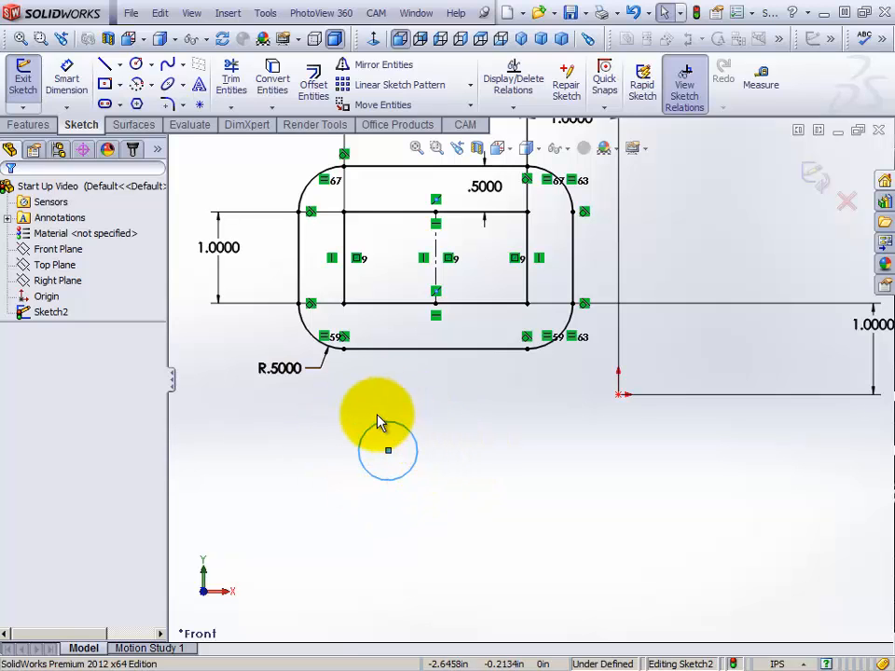
mouse_move(388, 451)
mouse_down()
mouse_move(506, 410)
mouse_move(350, 459)
mouse_move(419, 423)
mouse_move(448, 463)
mouse_move(390, 447)
mouse_move(373, 454)
mouse_move(366, 444)
mouse_move(383, 444)
mouse_move(393, 430)
mouse_move(339, 413)
mouse_move(442, 407)
mouse_move(446, 466)
mouse_move(397, 466)
mouse_move(349, 450)
mouse_move(401, 455)
mouse_move(377, 455)
mouse_up()
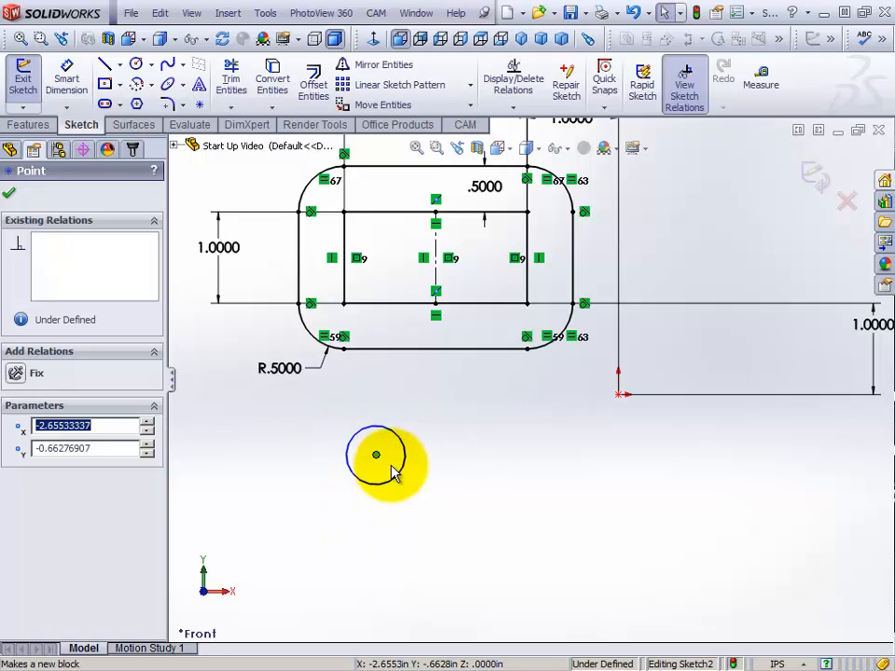
Dimension the circle's diameter as 0.500 in and leave the Smart Dimension tool
click(67, 88)
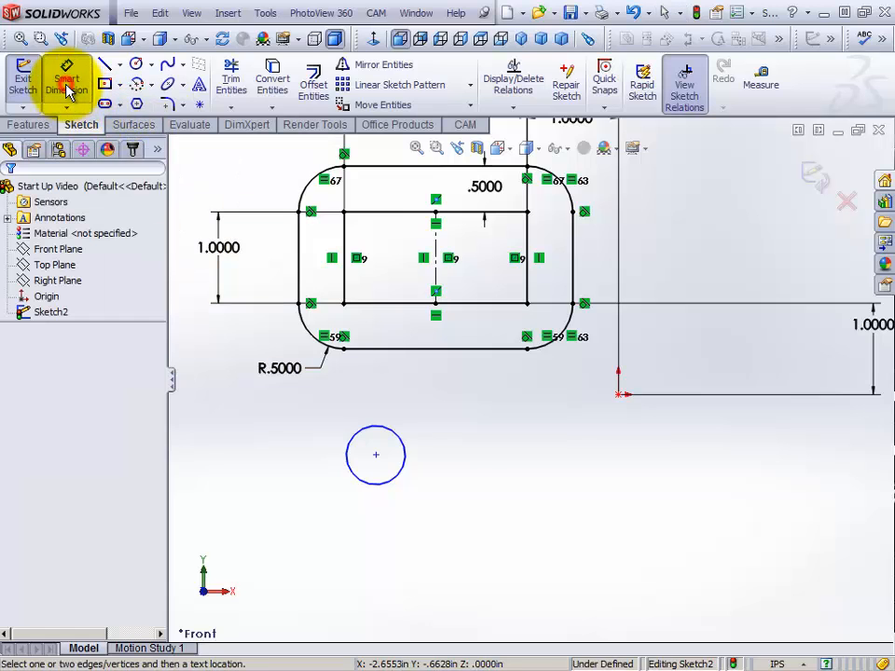
click(369, 427)
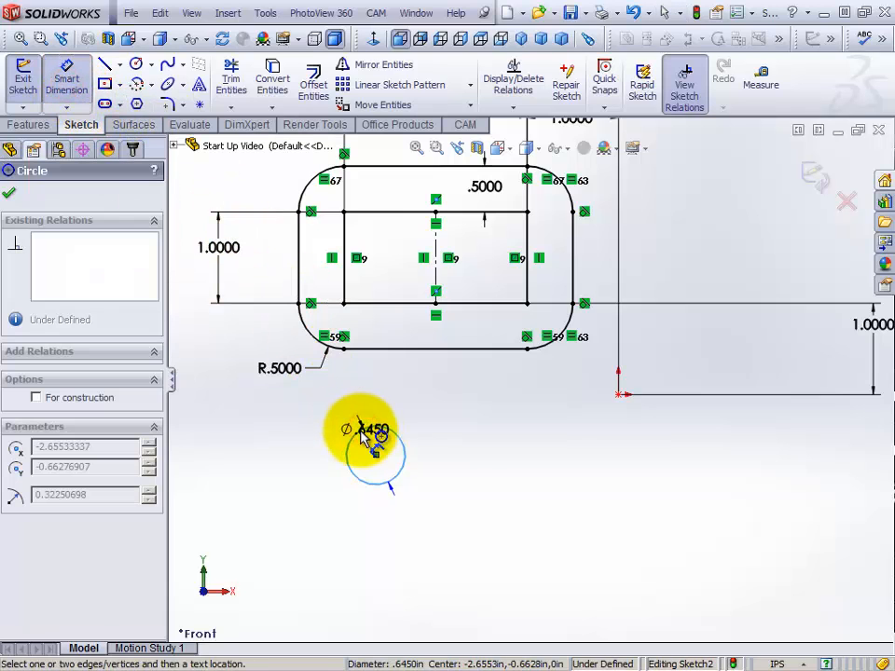
click(291, 457)
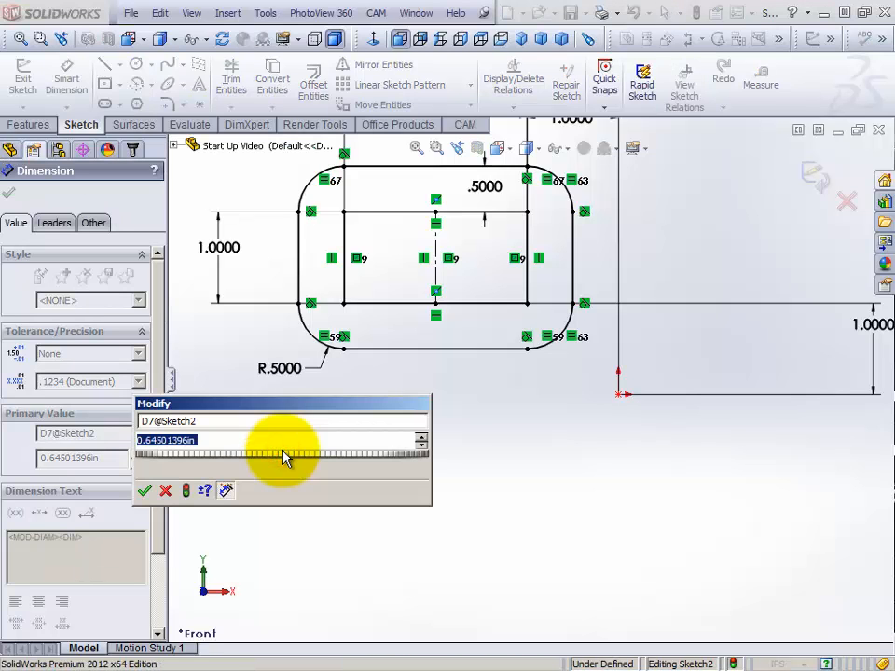
text(.500)
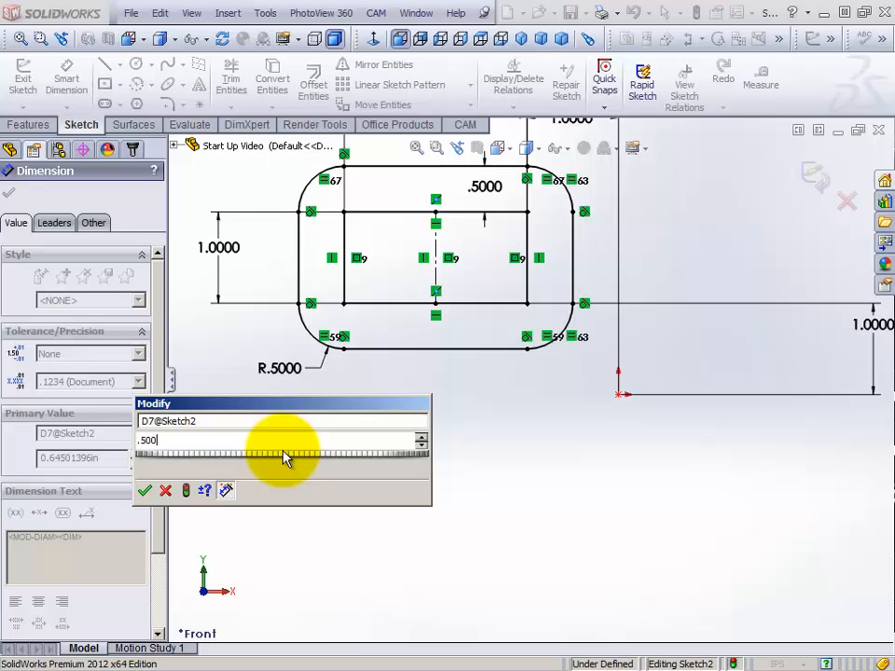
key(Return)
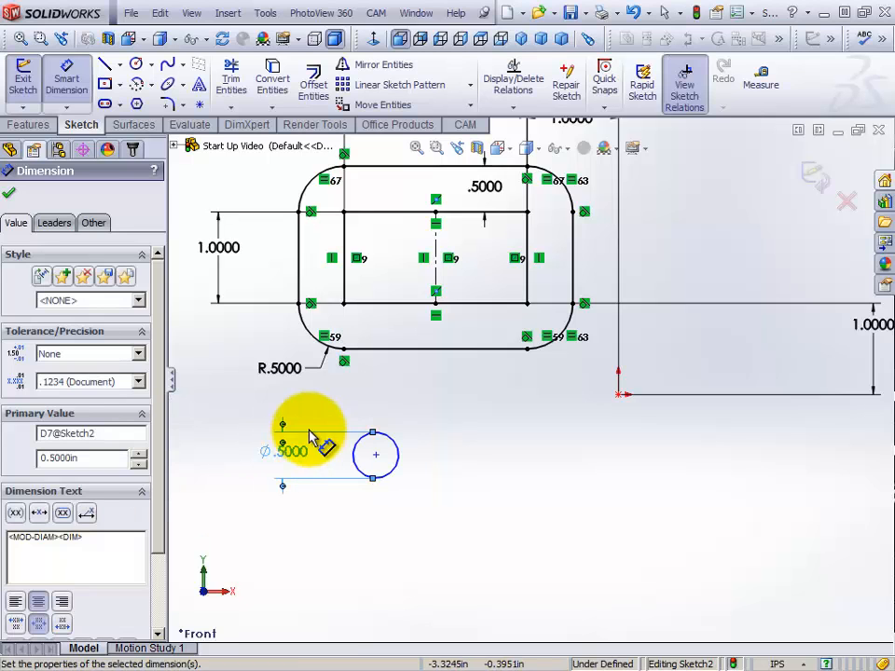
right_click(231, 416)
click(311, 14)
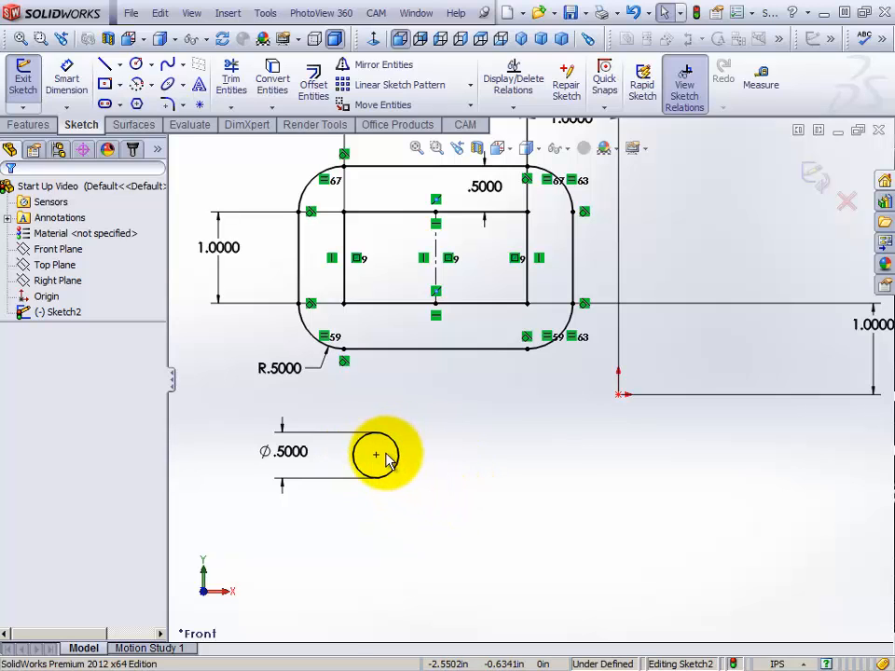
Move the circle around by its center point below the rounded rectangle to test its free movement
mouse_move(378, 460)
mouse_down()
mouse_move(446, 458)
mouse_move(480, 430)
mouse_move(409, 414)
mouse_move(375, 453)
mouse_up()
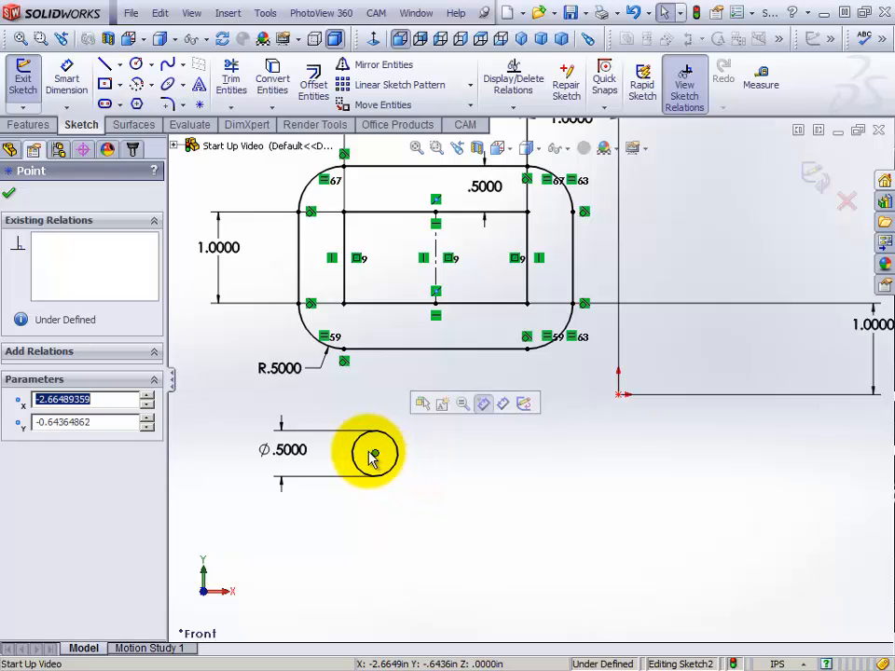
drag(375, 455, 420, 446)
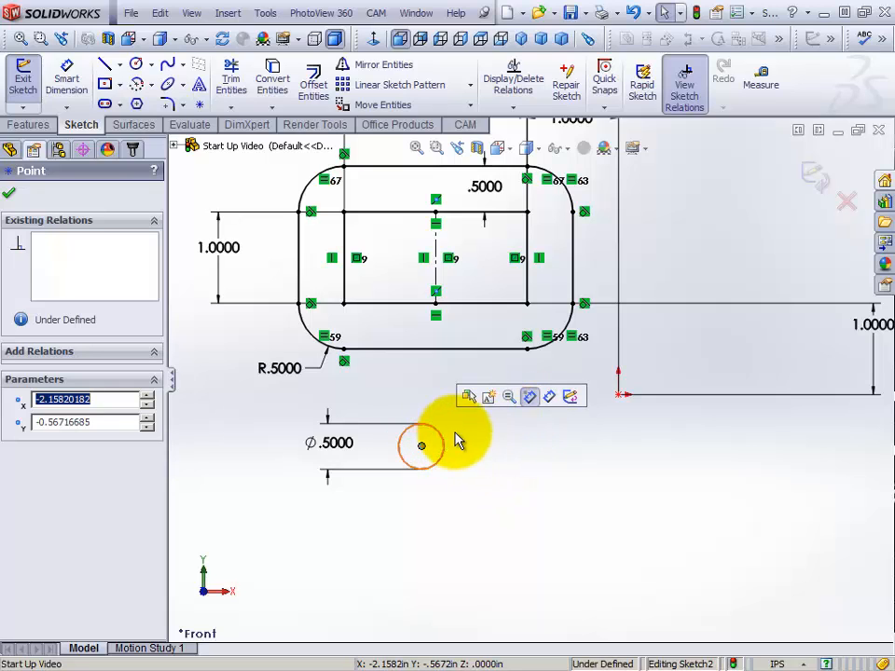
drag(420, 446, 394, 449)
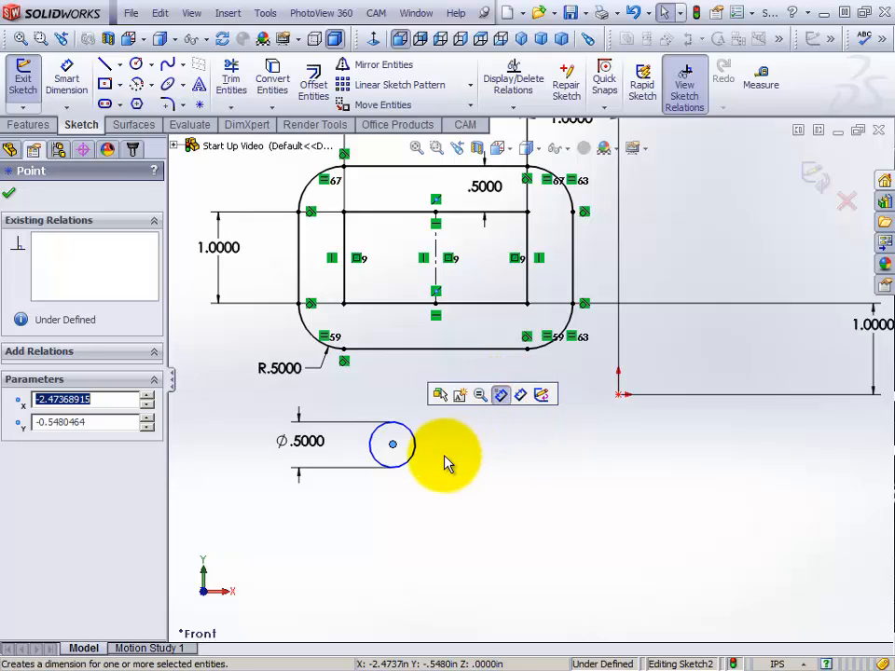
Dimension the horizontal distance between the circle's center and the origin as 2.500 in, and leave the dimension tool
click(522, 393)
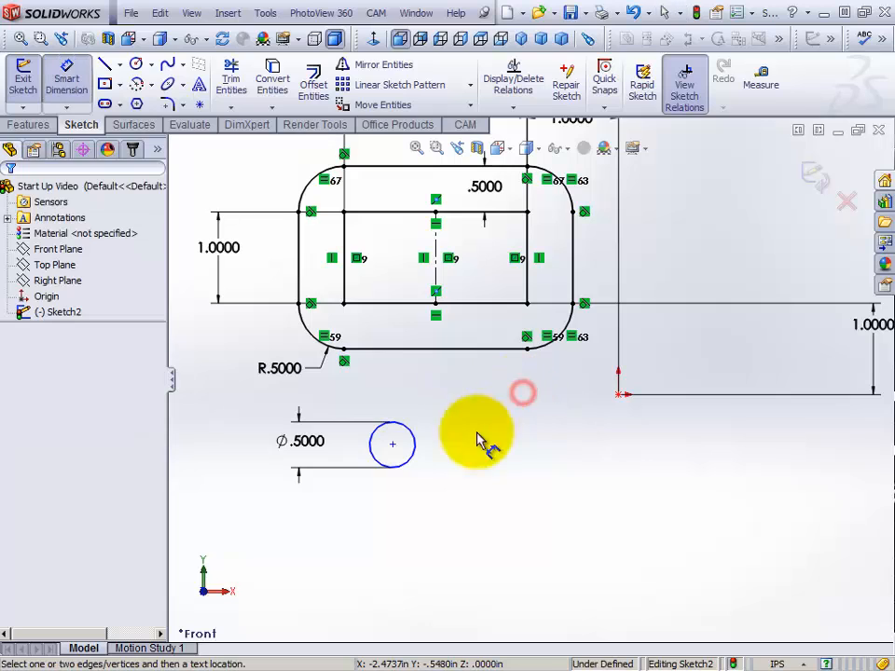
click(393, 444)
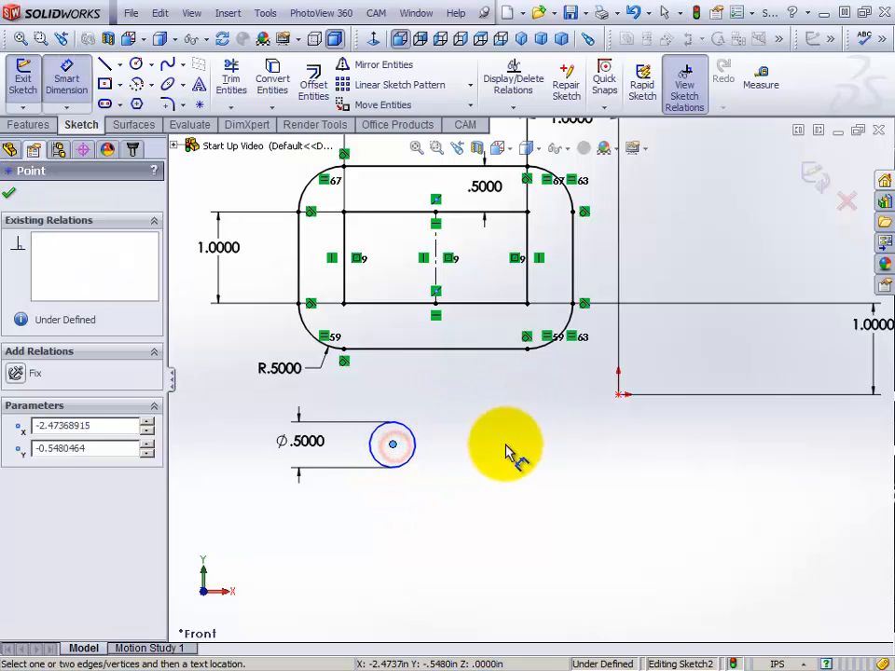
click(620, 395)
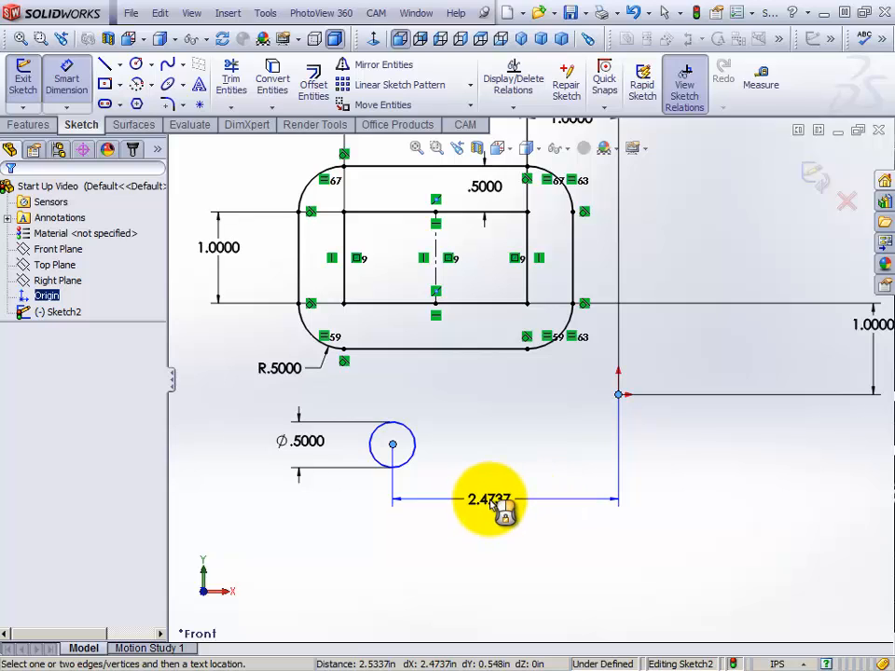
click(494, 508)
text(2.50)
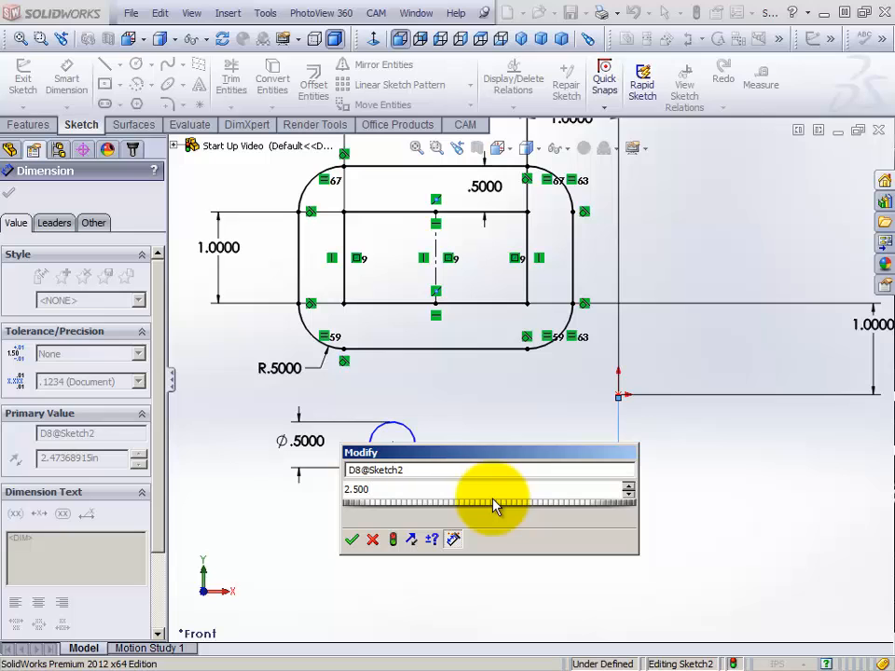
key(Return)
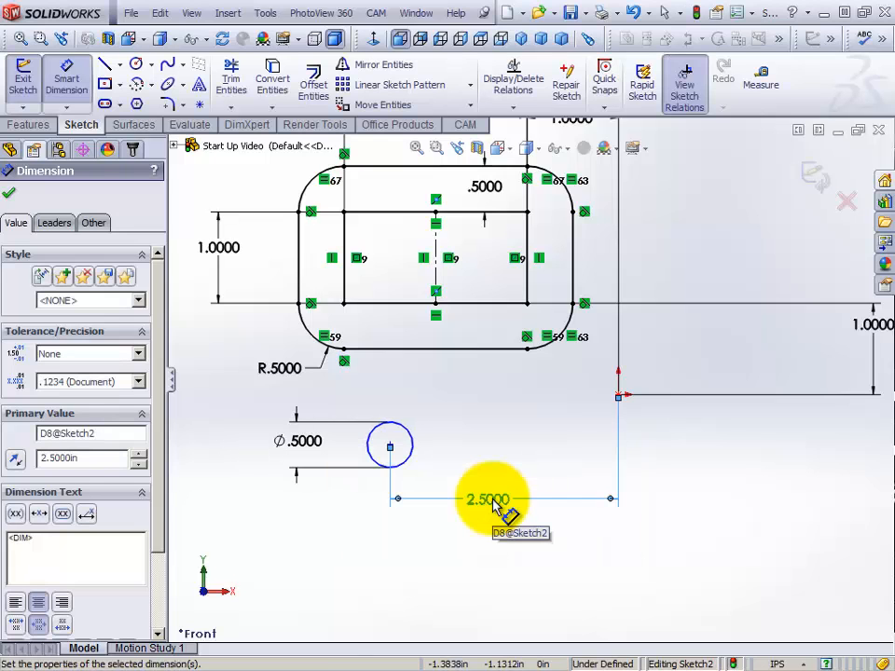
right_click(443, 397)
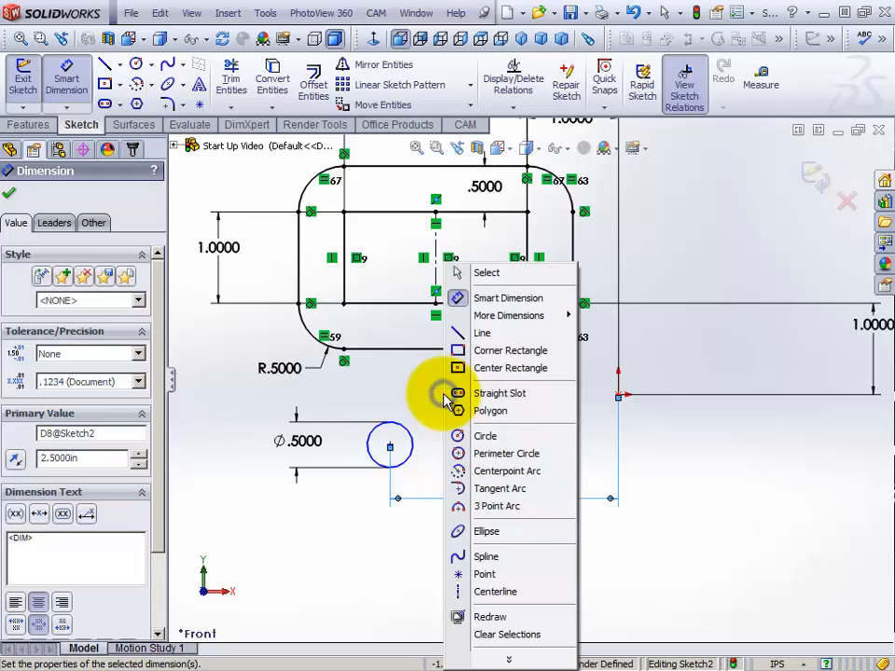
click(480, 272)
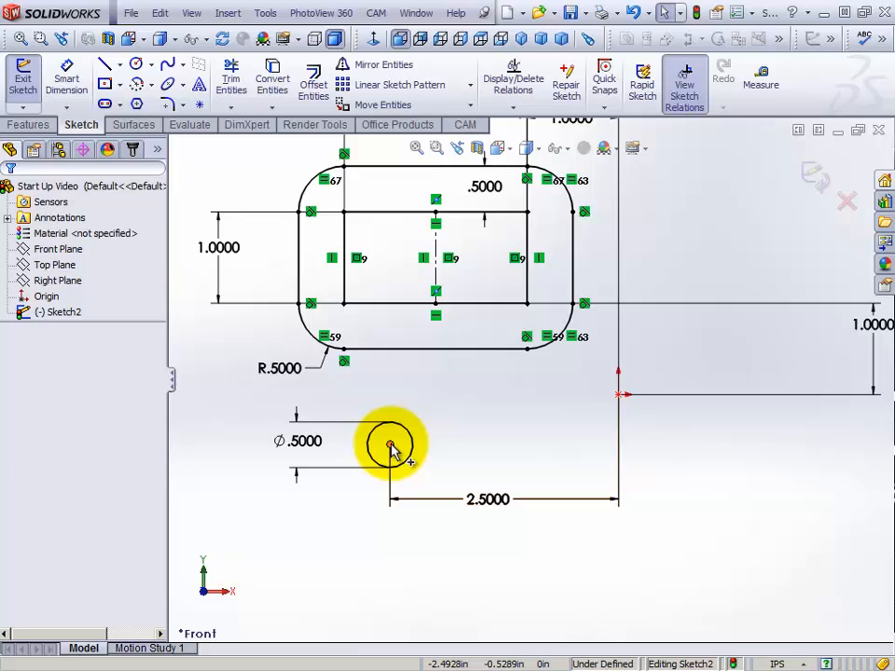
Test the circle's vertical movement, dimension its center 0.500 in vertically from the origin, and leave the dimension tool
mouse_move(392, 450)
mouse_down()
mouse_move(416, 446)
mouse_move(408, 410)
mouse_move(414, 495)
mouse_move(397, 462)
mouse_move(444, 447)
mouse_move(397, 399)
mouse_move(393, 466)
mouse_move(391, 420)
mouse_move(385, 429)
mouse_up()
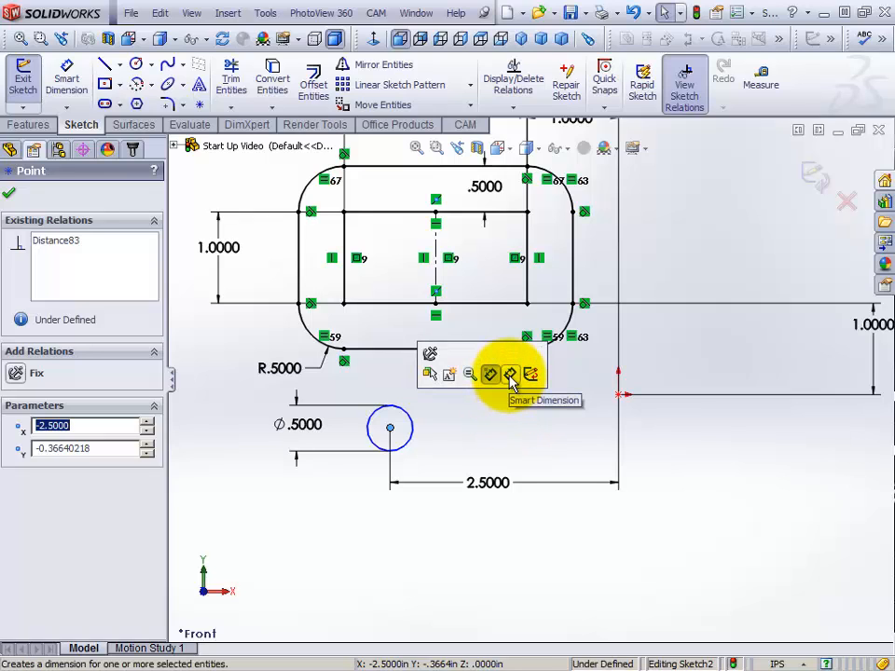
click(511, 375)
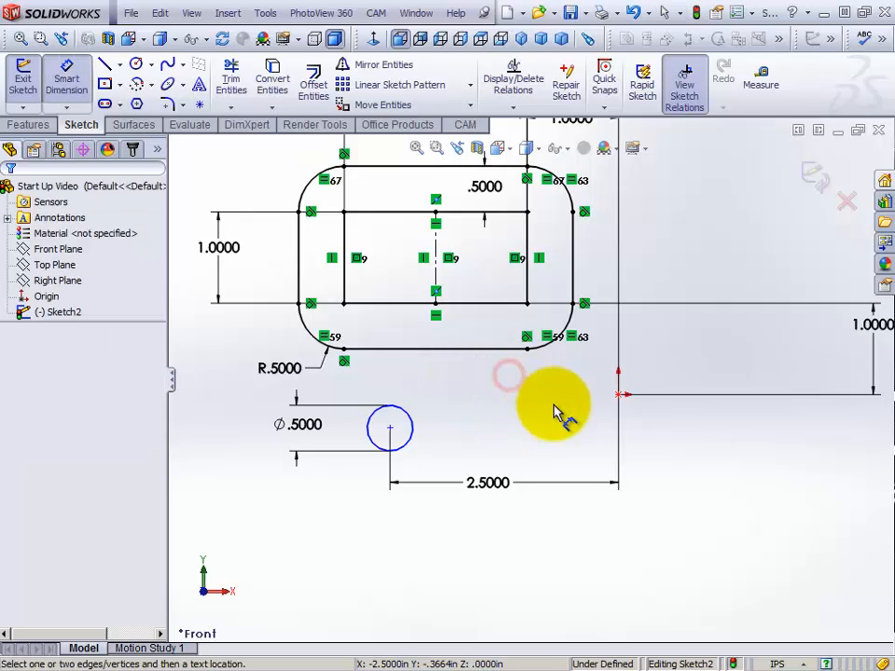
click(619, 394)
click(389, 428)
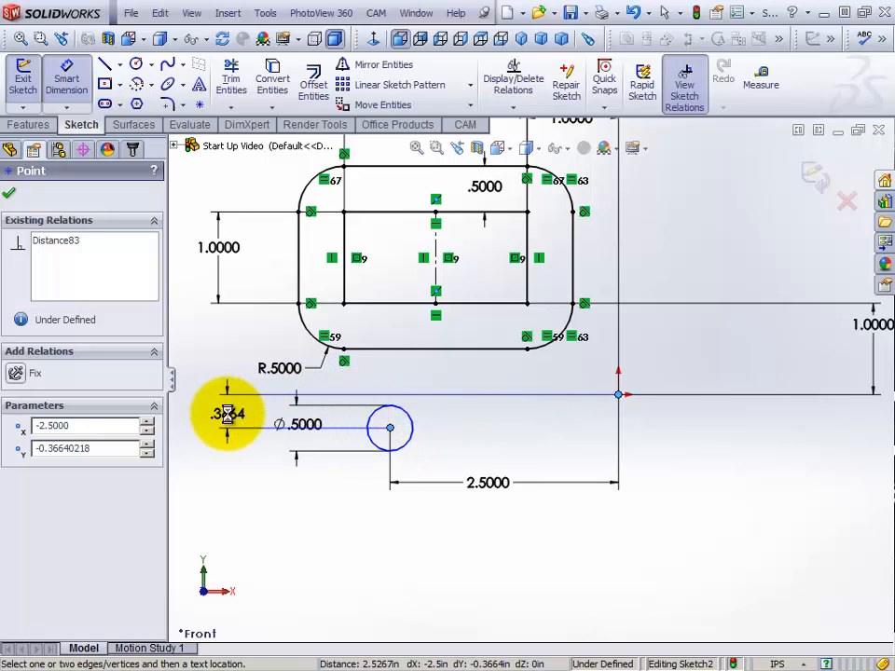
click(228, 414)
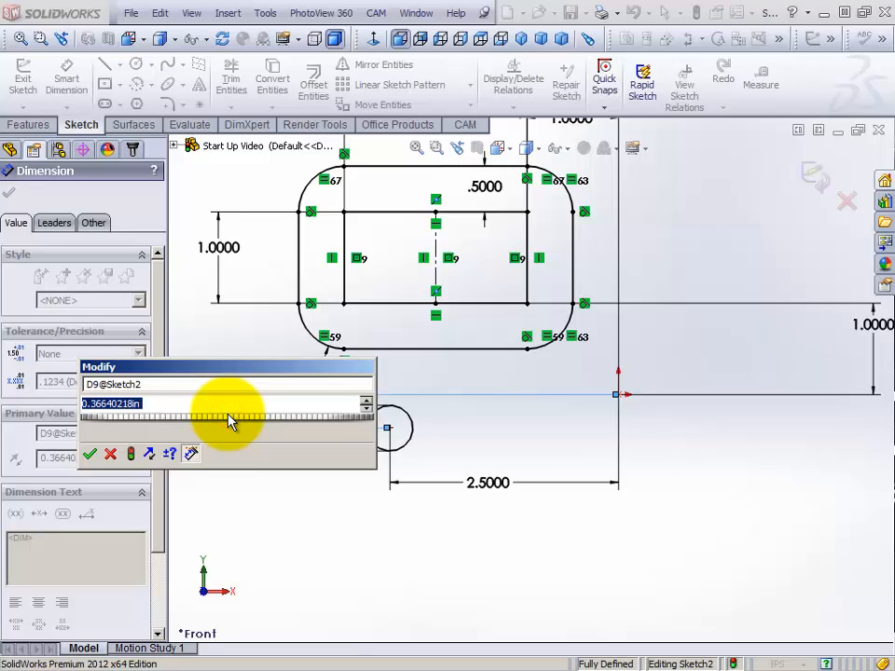
text(.500)
key(Return)
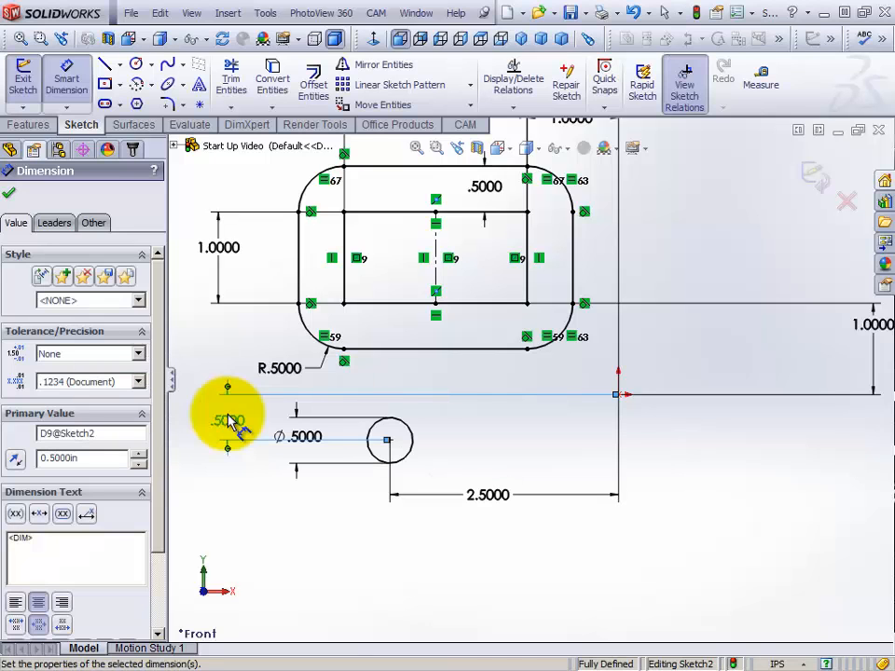
right_click(254, 327)
click(279, 272)
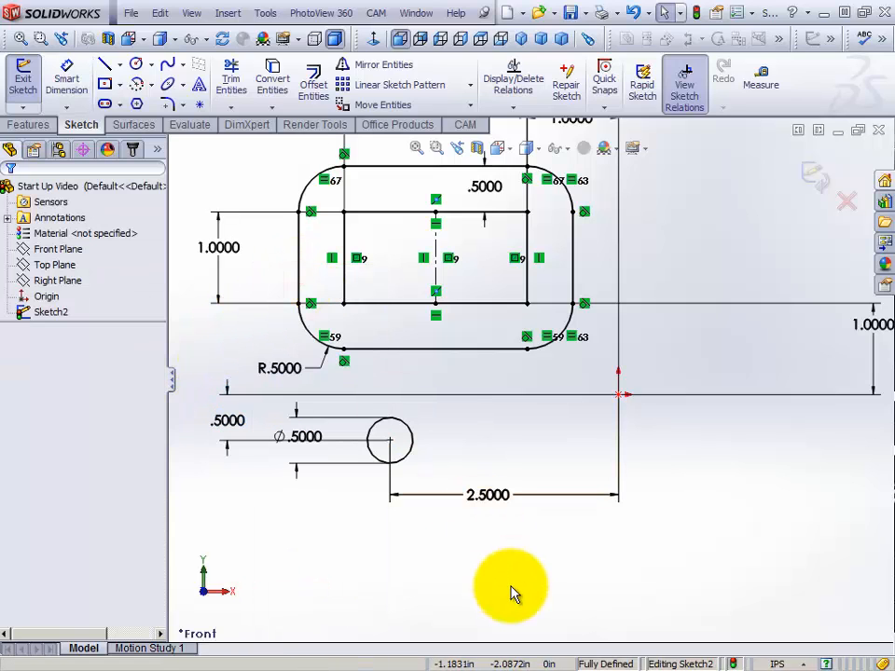
Try to move the dimensioned circle by its center point to check its constraints, and clear the selection
click(399, 440)
click(390, 440)
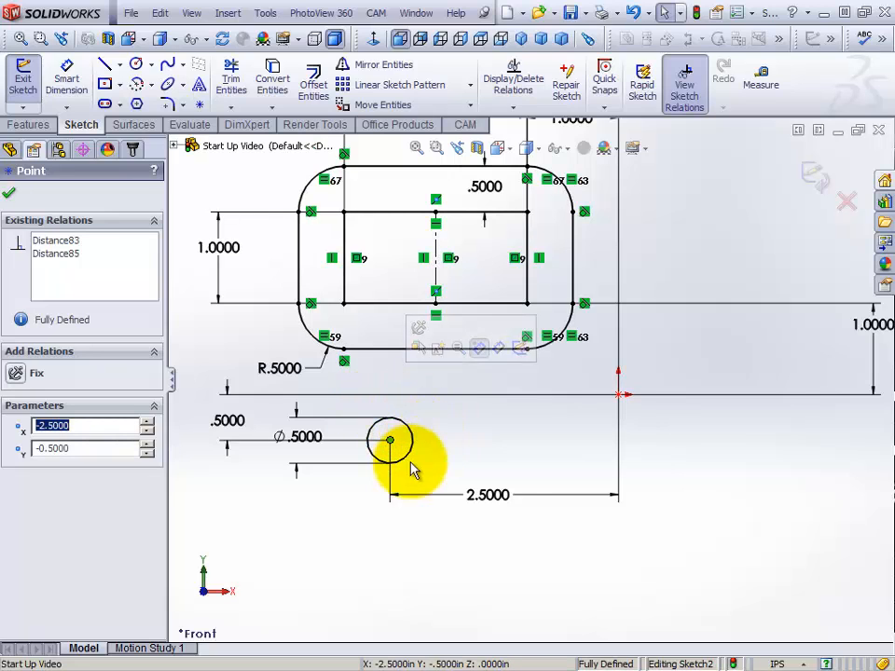
drag(389, 441, 370, 464)
click(447, 462)
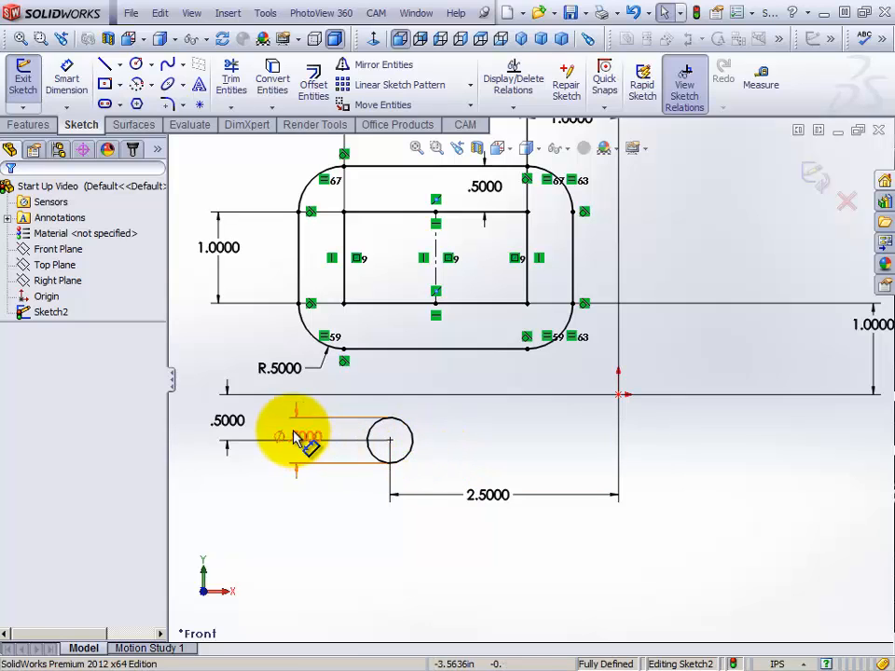
Reposition the circle's diameter dimension to its right side and its 0.5000 in vertical dimension closer to the circle
drag(308, 438, 467, 446)
click(528, 420)
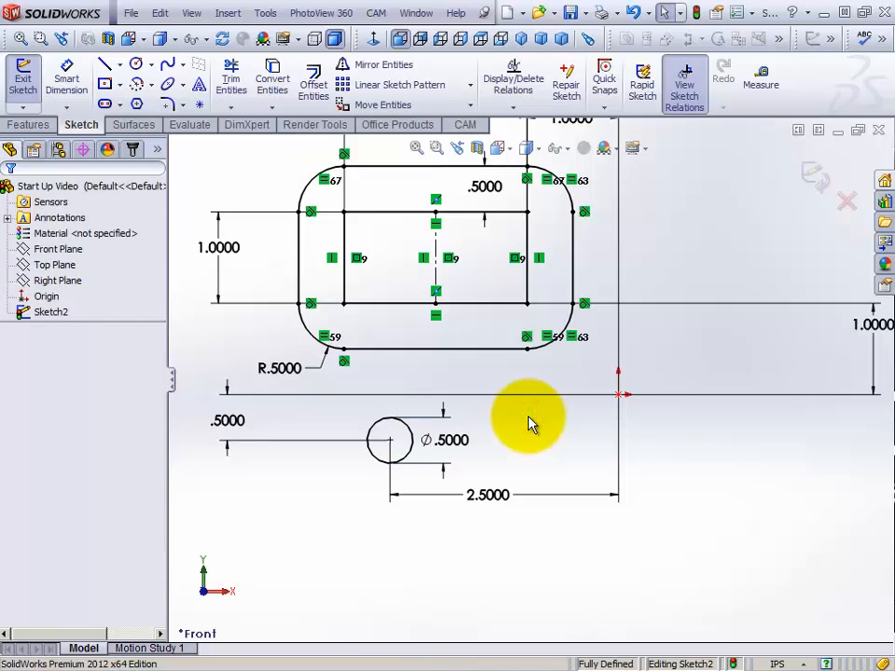
drag(228, 422, 333, 429)
click(285, 466)
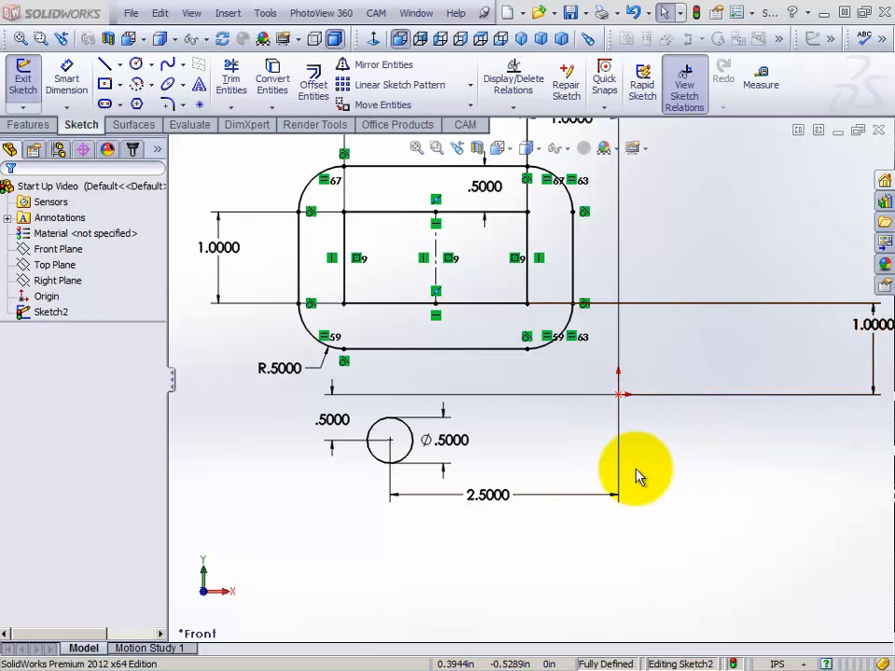
Sketch a circle 0.5 in in diameter below and to the right of the origin, and leave the circle tool
click(136, 63)
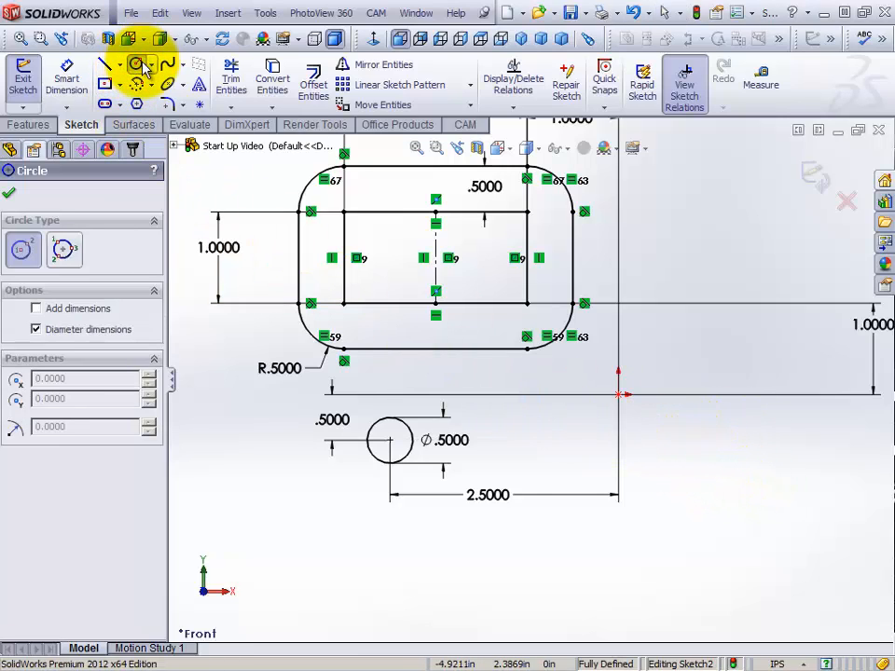
click(675, 440)
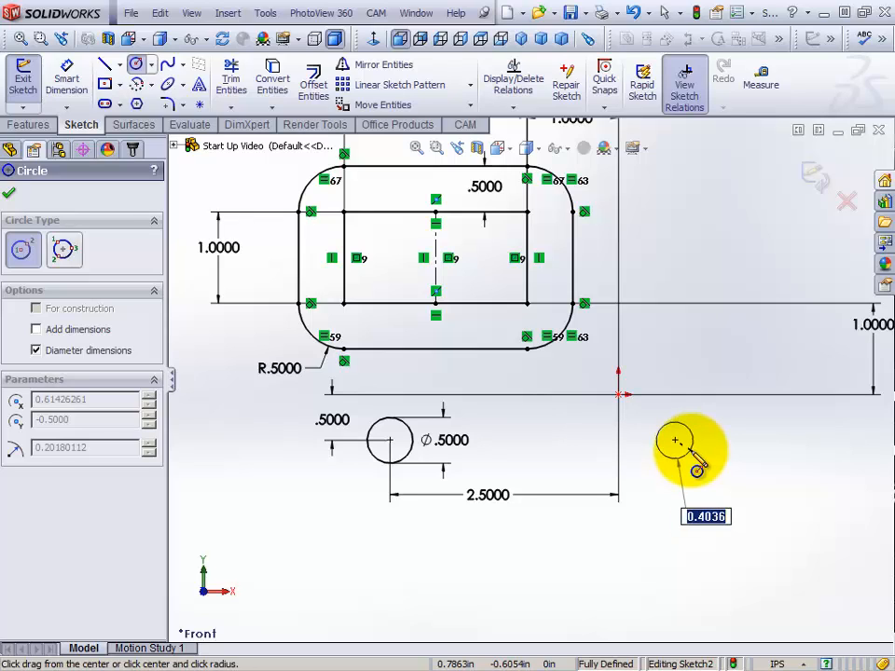
key(Return)
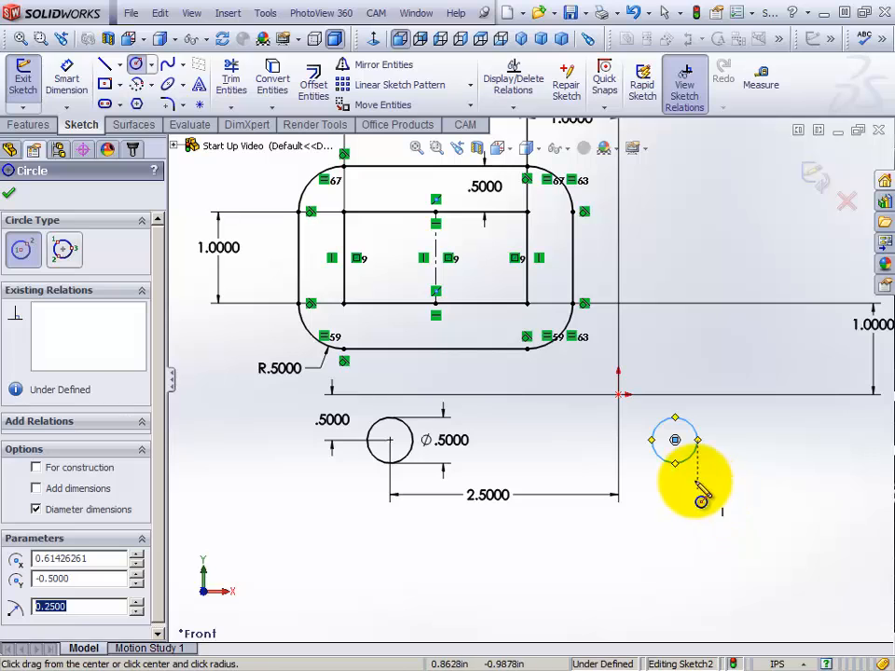
right_click(666, 505)
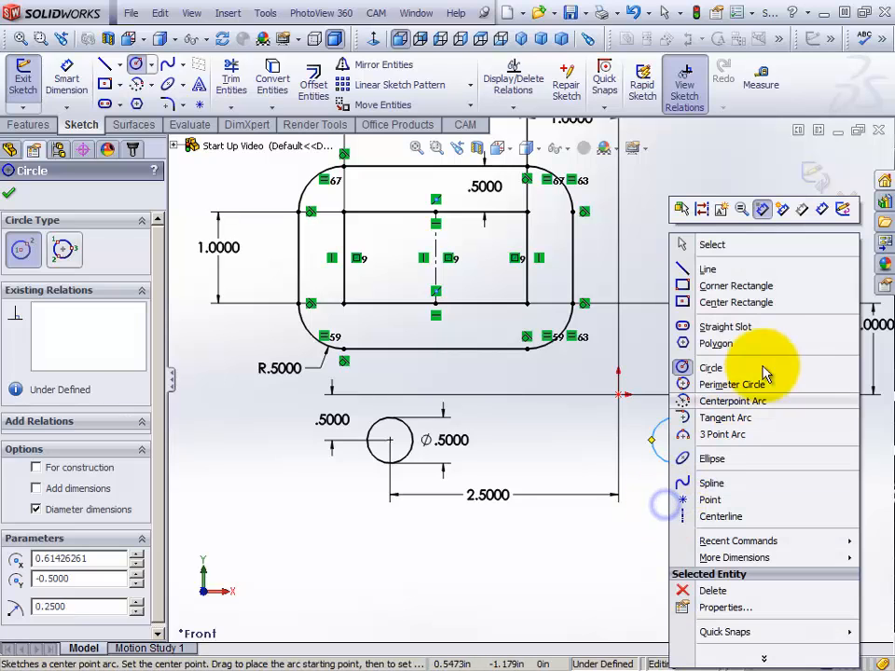
click(730, 246)
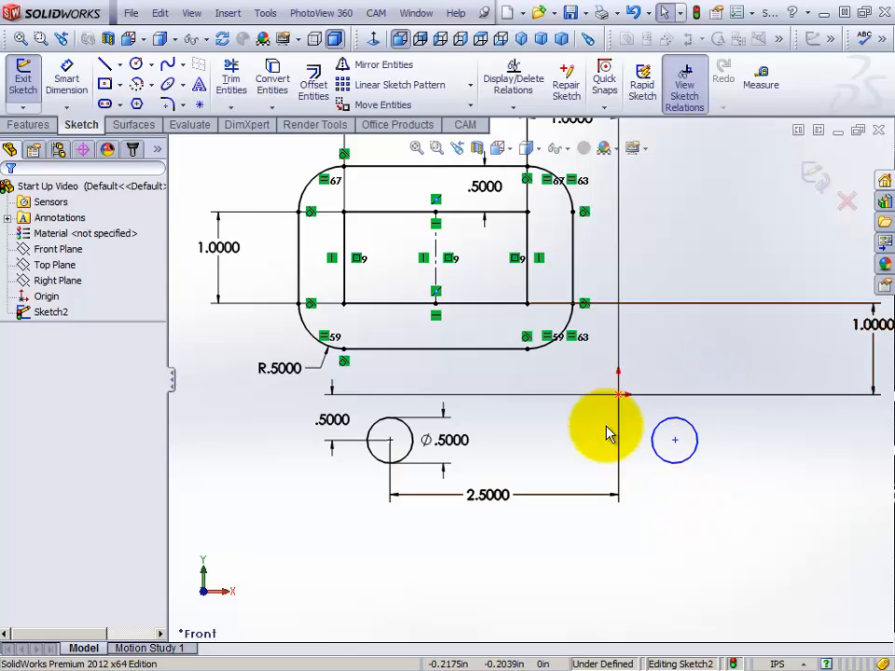
right_click(711, 424)
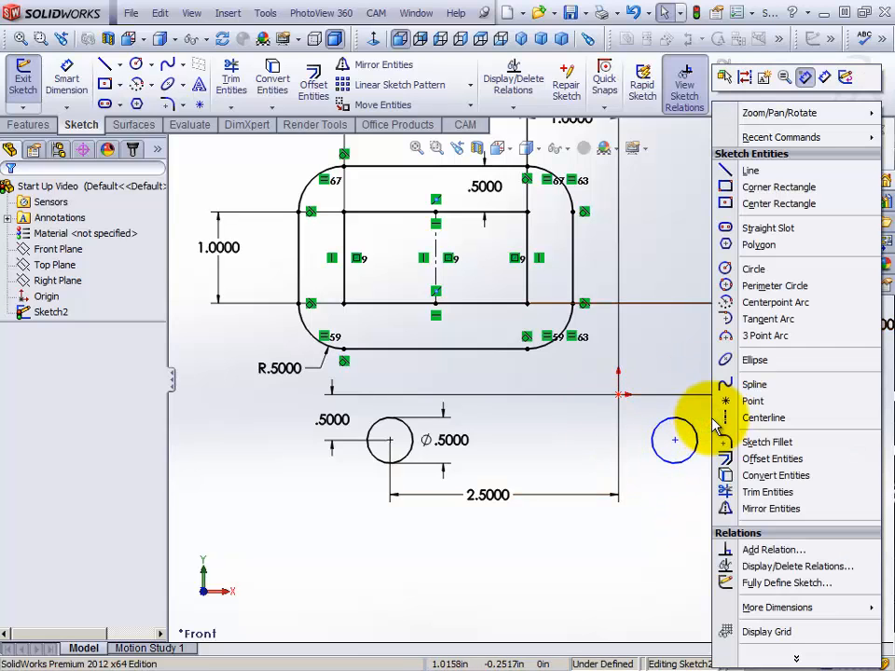
click(667, 536)
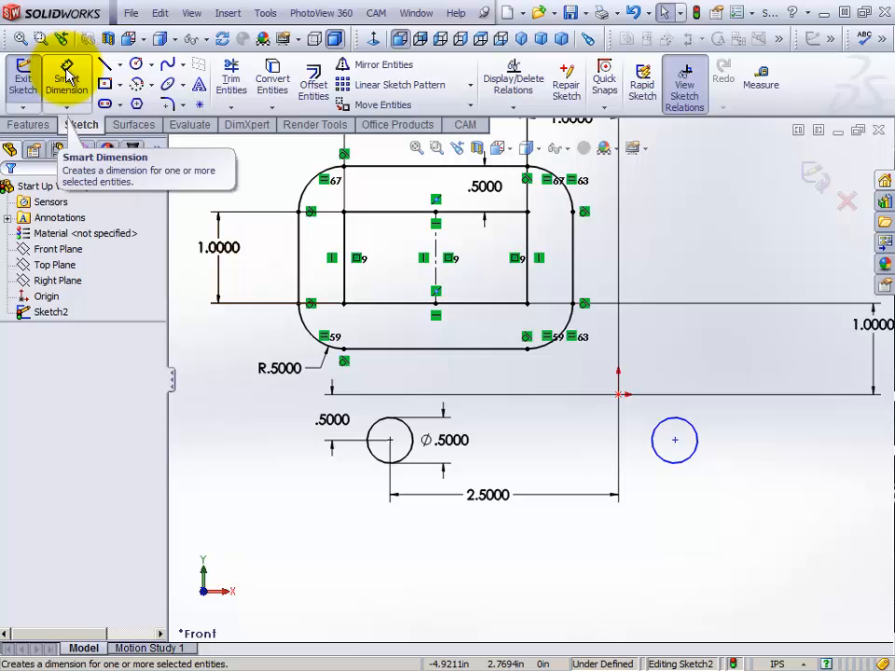
Dimension the new circle's diameter as 0.5000 in, and leave the dimension tool
click(67, 77)
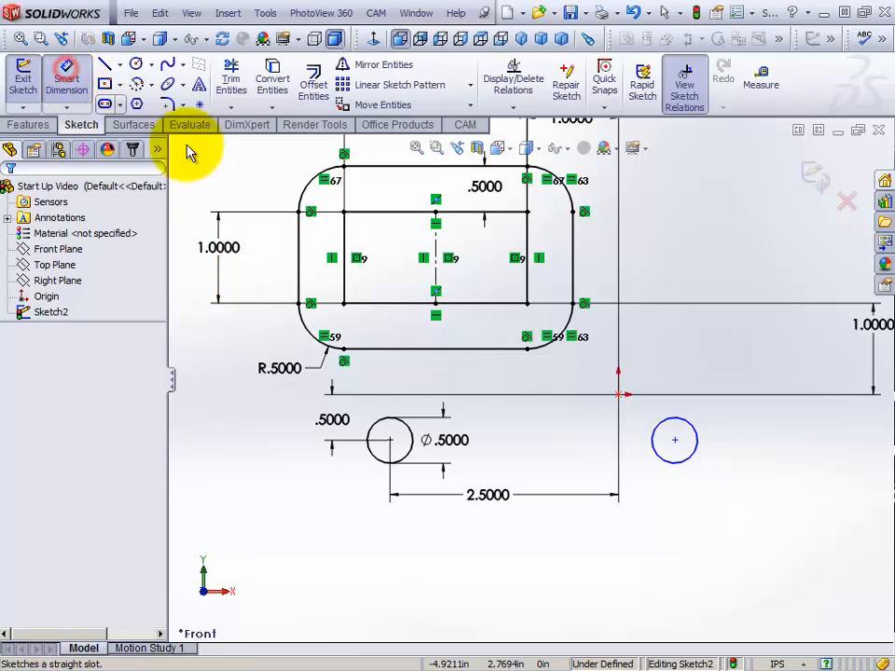
click(692, 458)
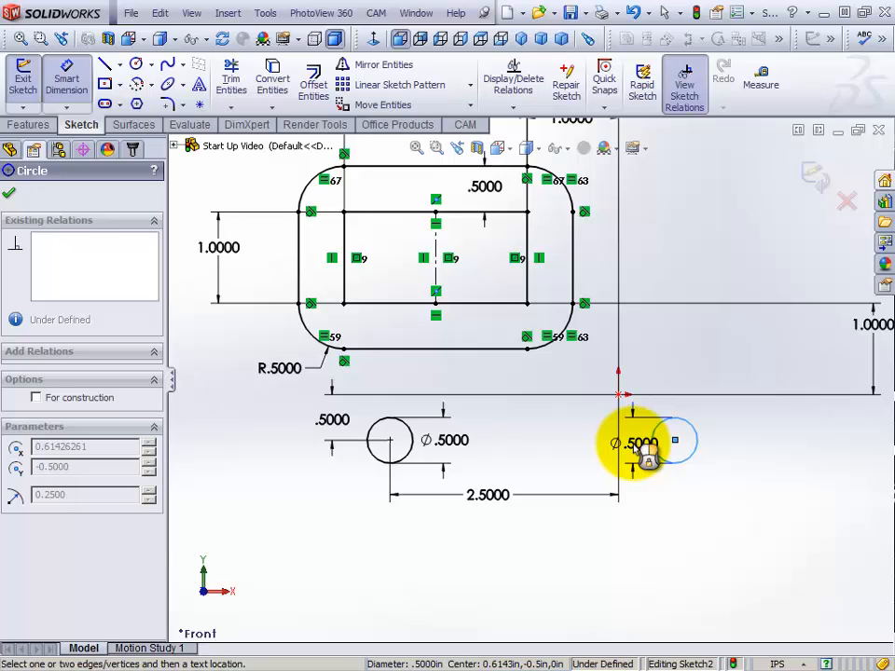
click(642, 451)
click(493, 483)
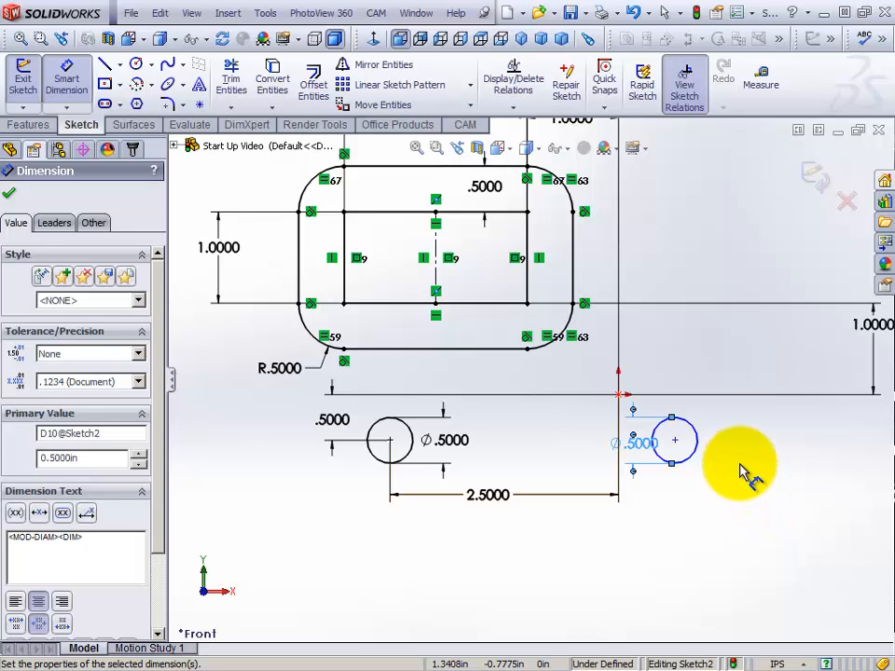
click(676, 442)
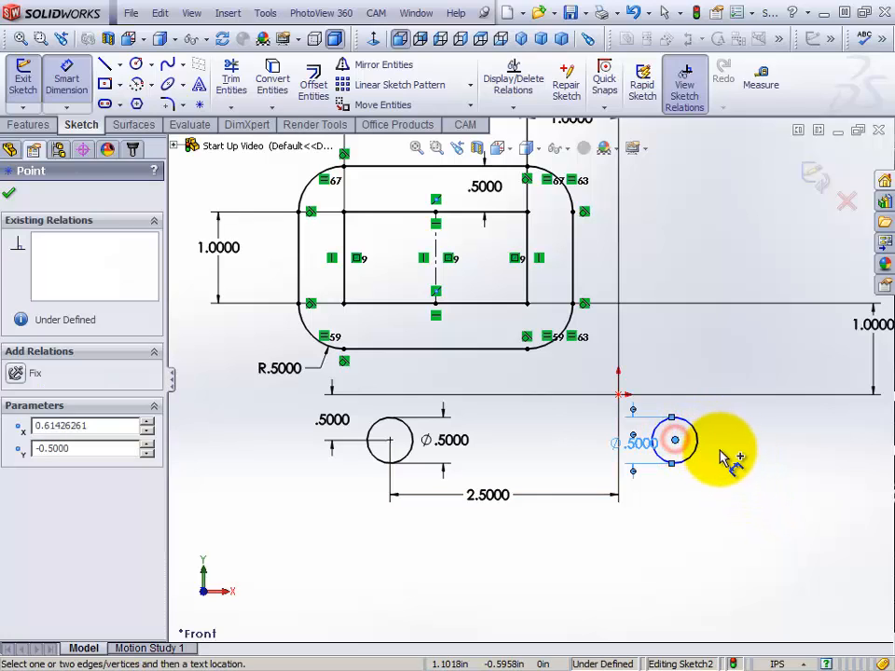
right_click(765, 429)
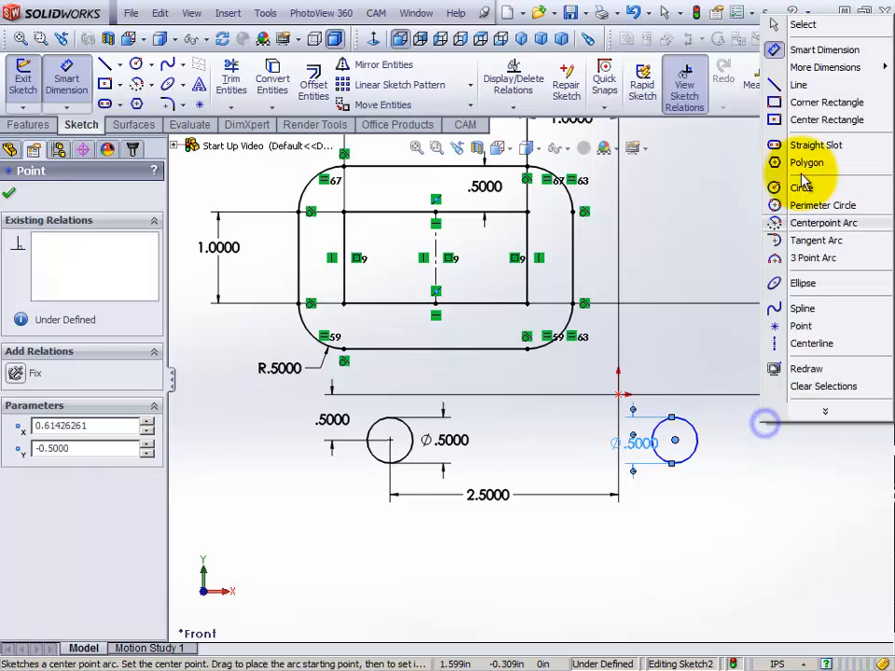
click(793, 23)
Test the new circle's free movement, dimension its center 0.600 in vertically from the origin, and leave the dimension tool
mouse_move(677, 442)
mouse_down()
mouse_move(725, 474)
mouse_move(629, 467)
mouse_move(678, 440)
mouse_up()
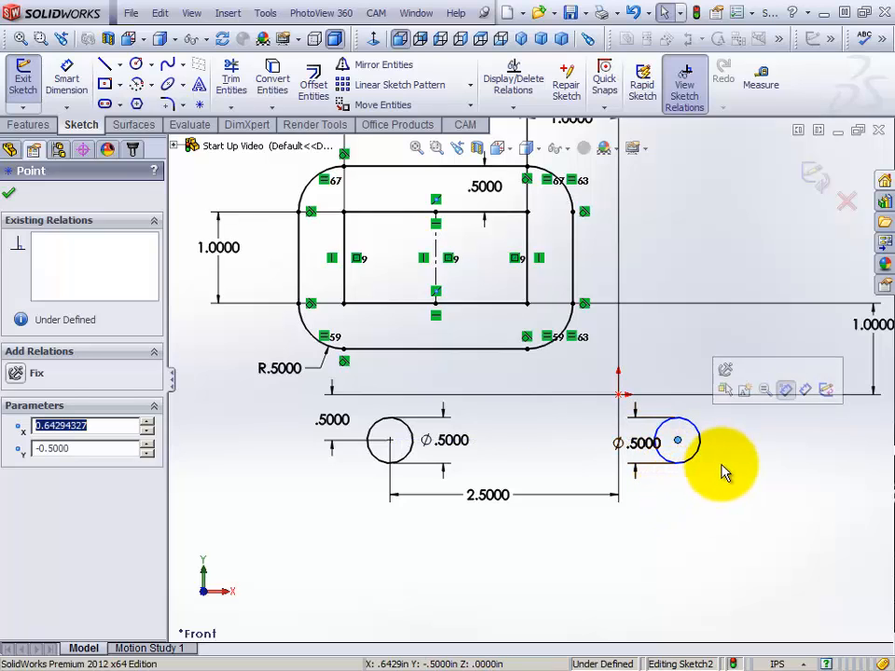
click(67, 87)
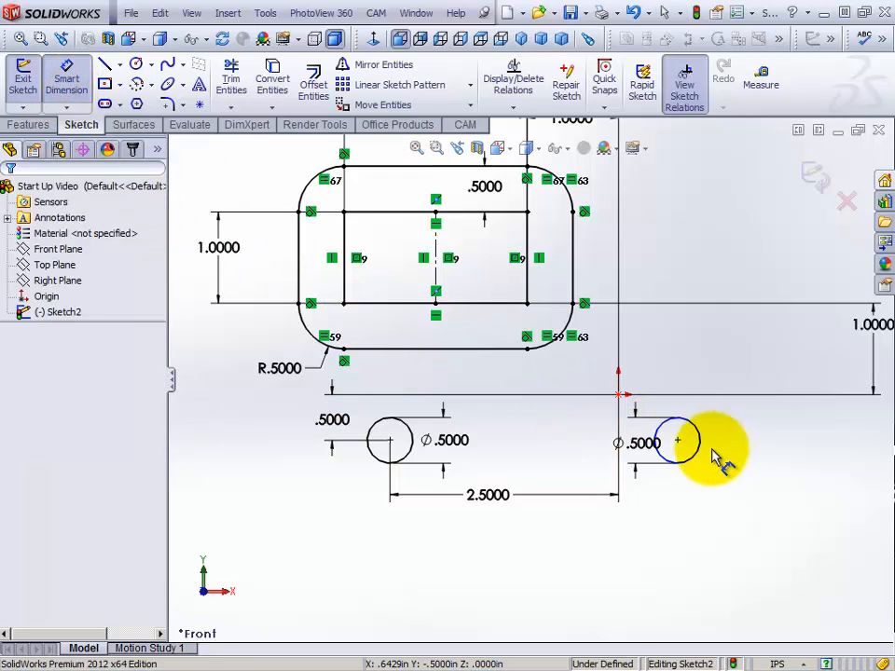
click(679, 440)
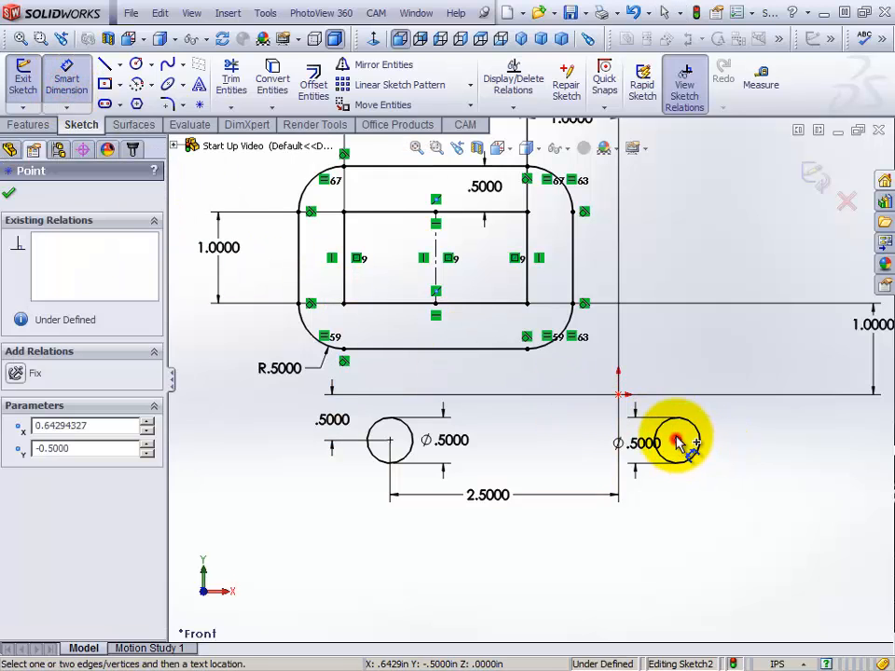
click(617, 396)
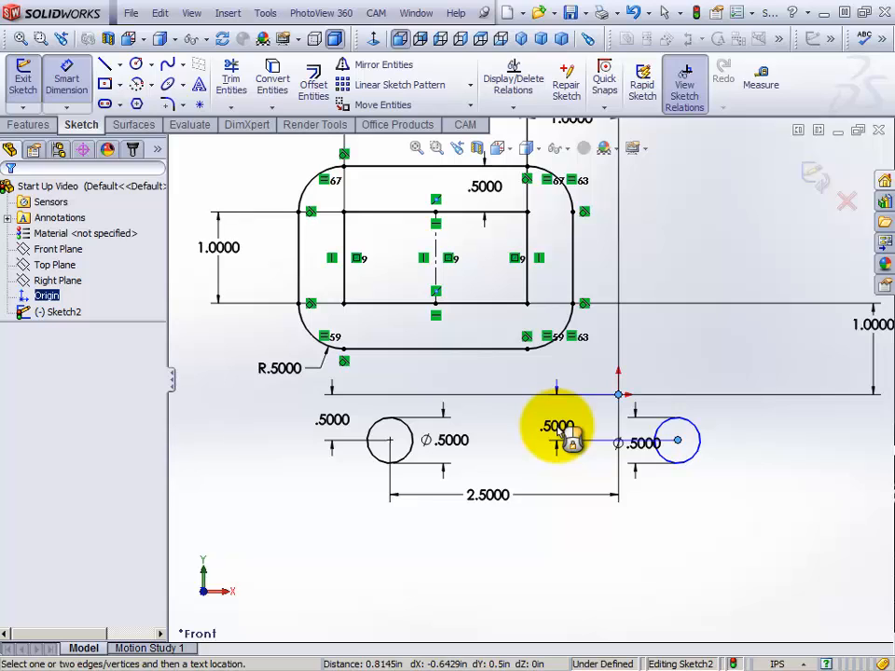
click(565, 435)
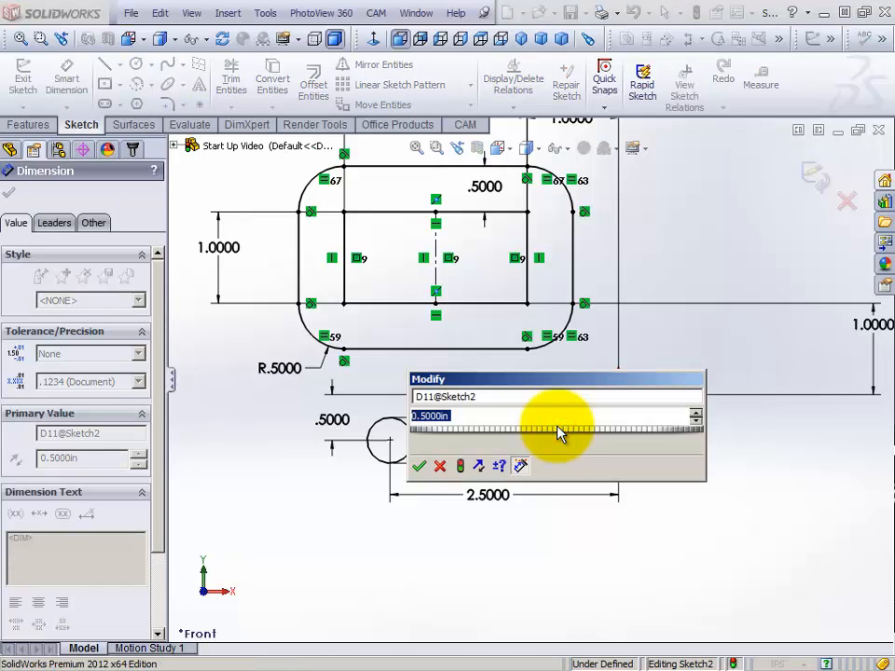
text(.600)
key(Return)
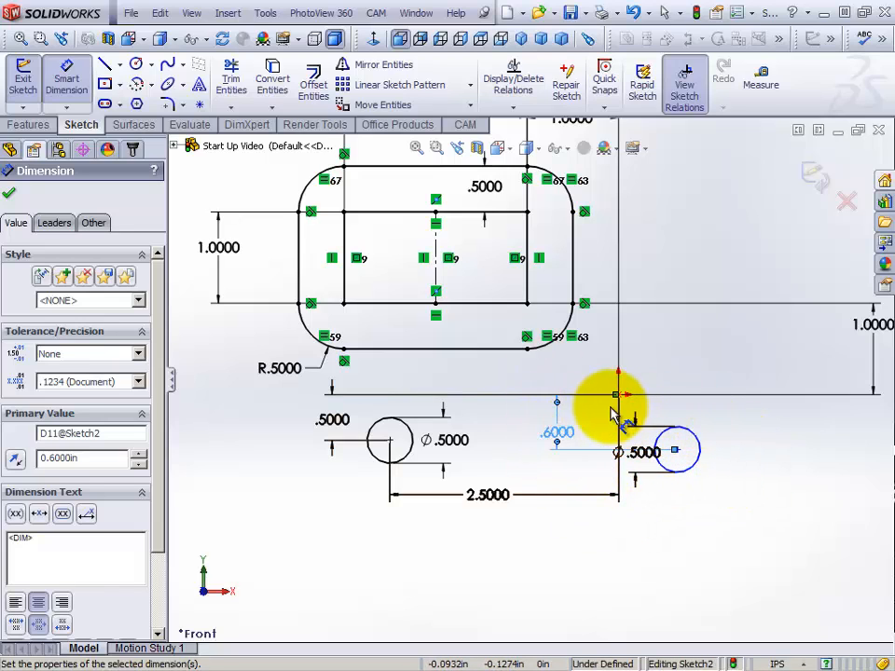
right_click(685, 364)
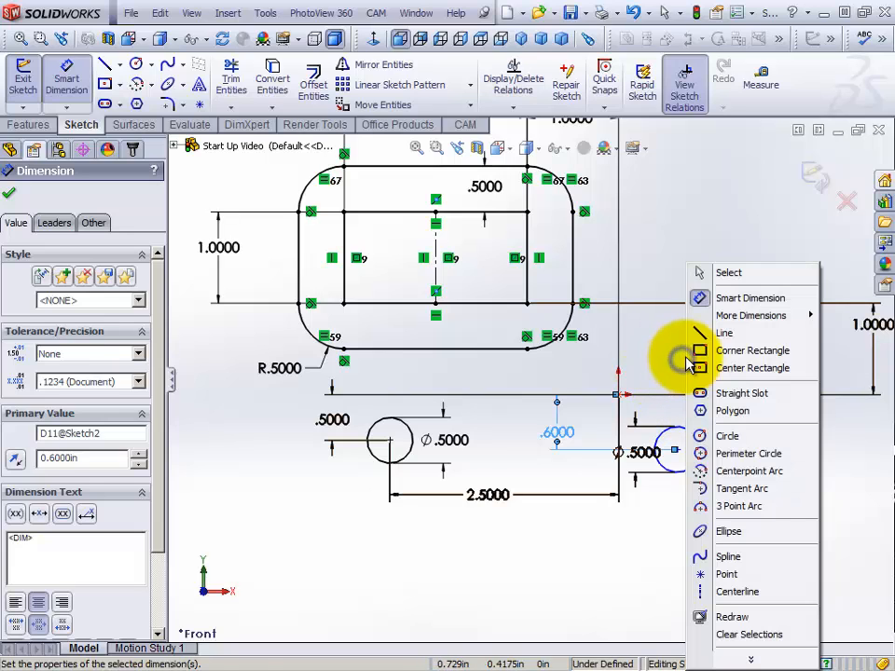
click(701, 272)
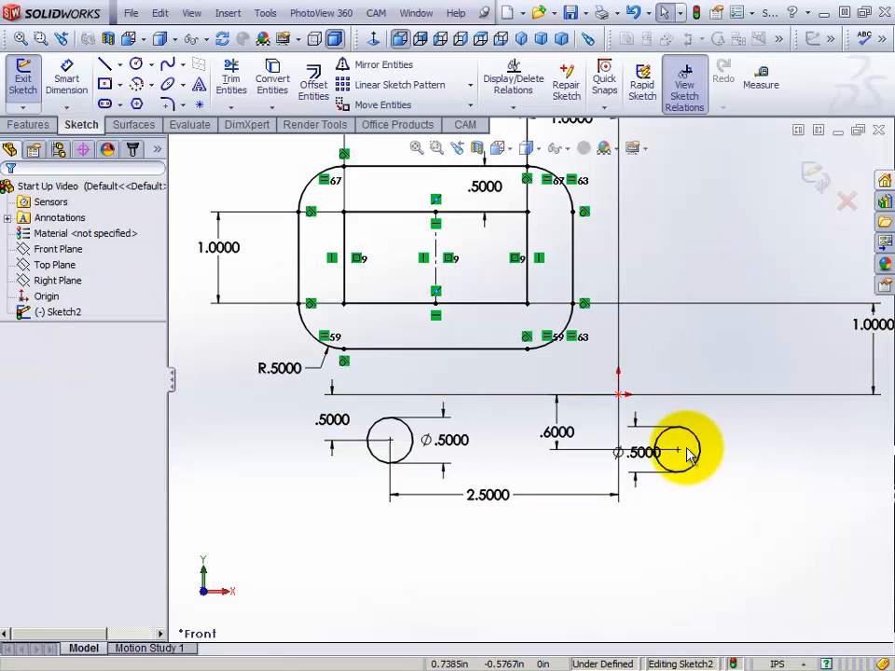
Test the new circle's horizontal movement, dimension its center 0.600 in horizontally from the origin, and leave the dimension tool
mouse_move(679, 454)
mouse_down()
mouse_move(797, 451)
mouse_move(683, 448)
mouse_up()
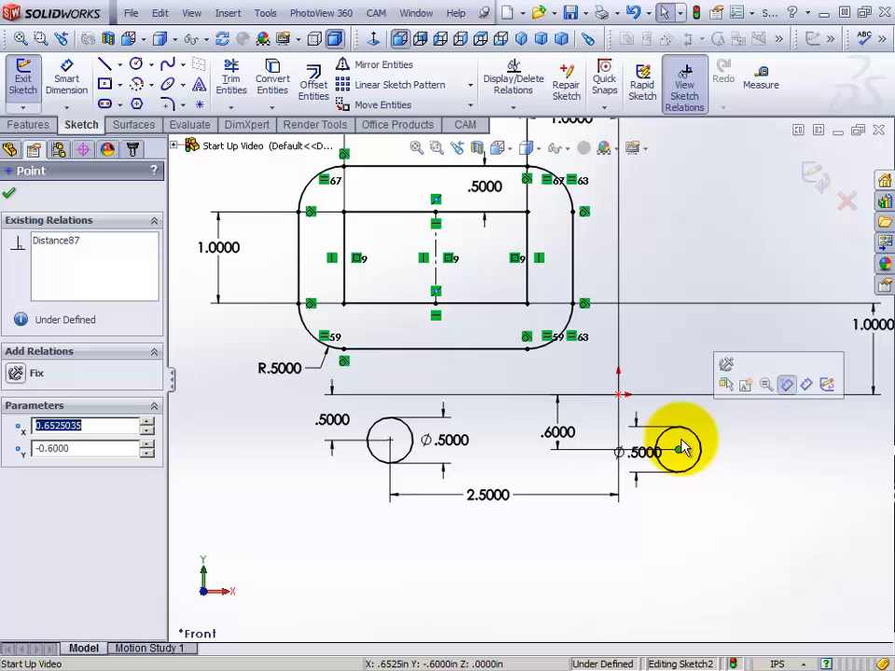
click(807, 388)
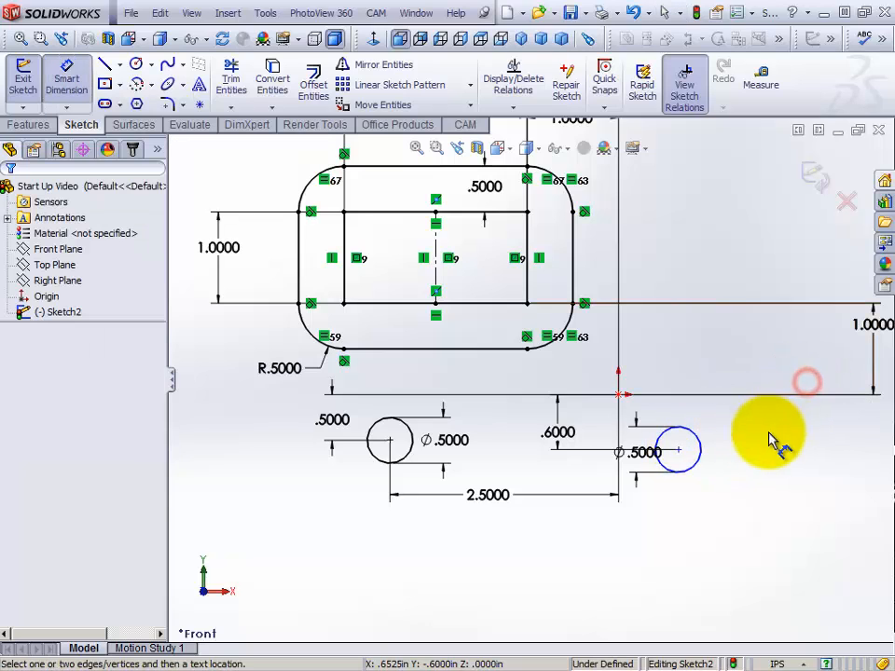
click(681, 453)
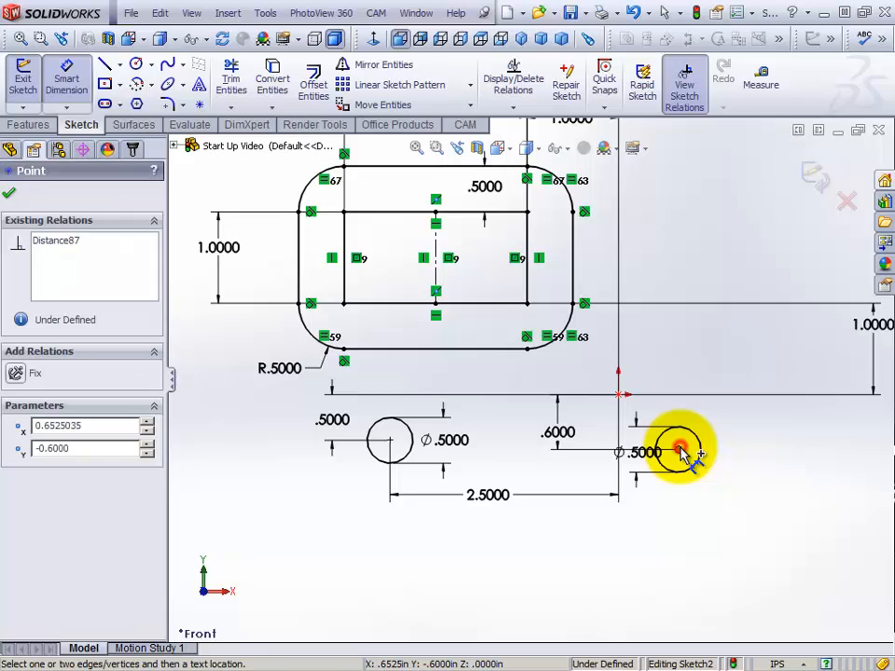
click(618, 396)
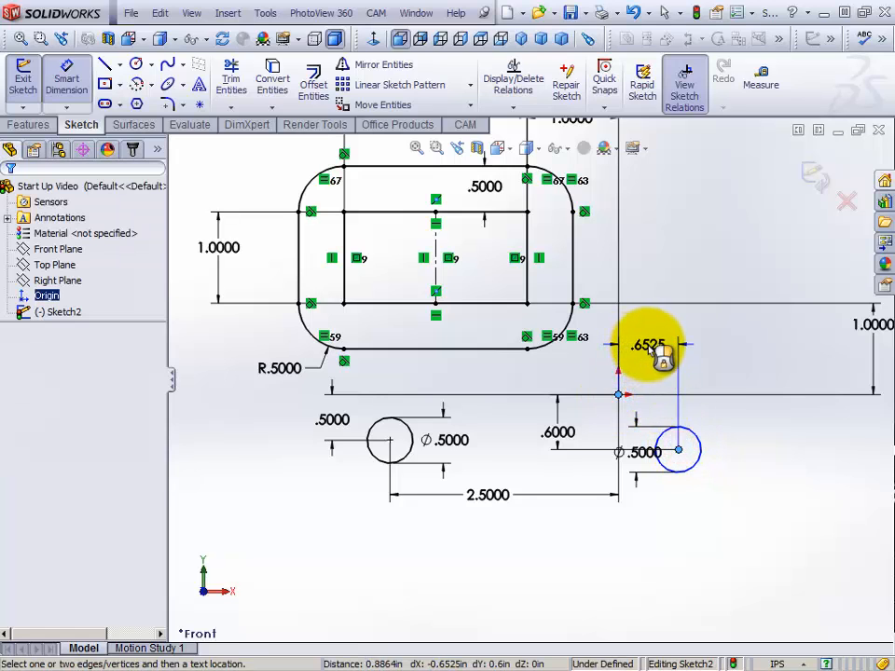
click(653, 352)
text(.)
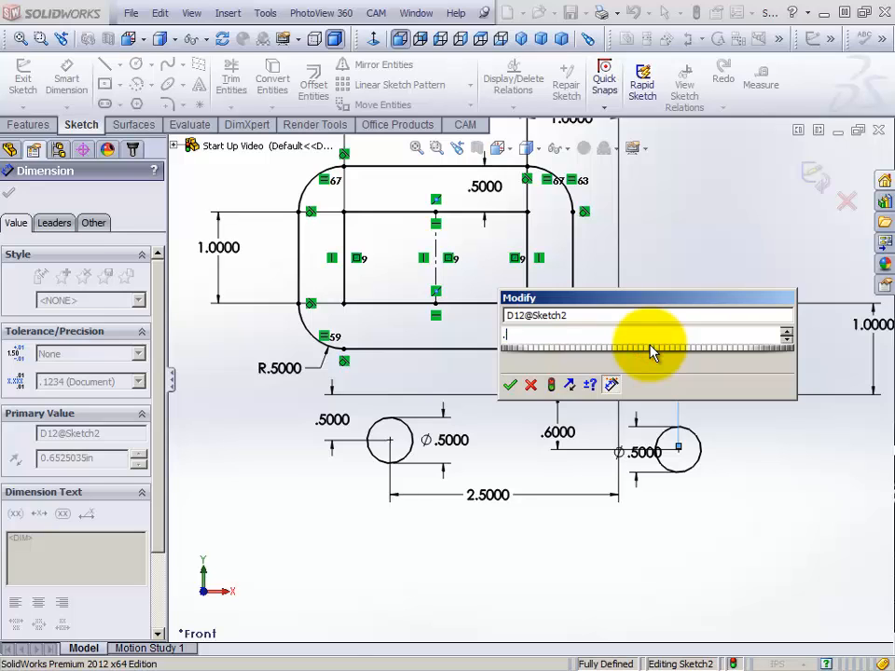
text(600)
key(Return)
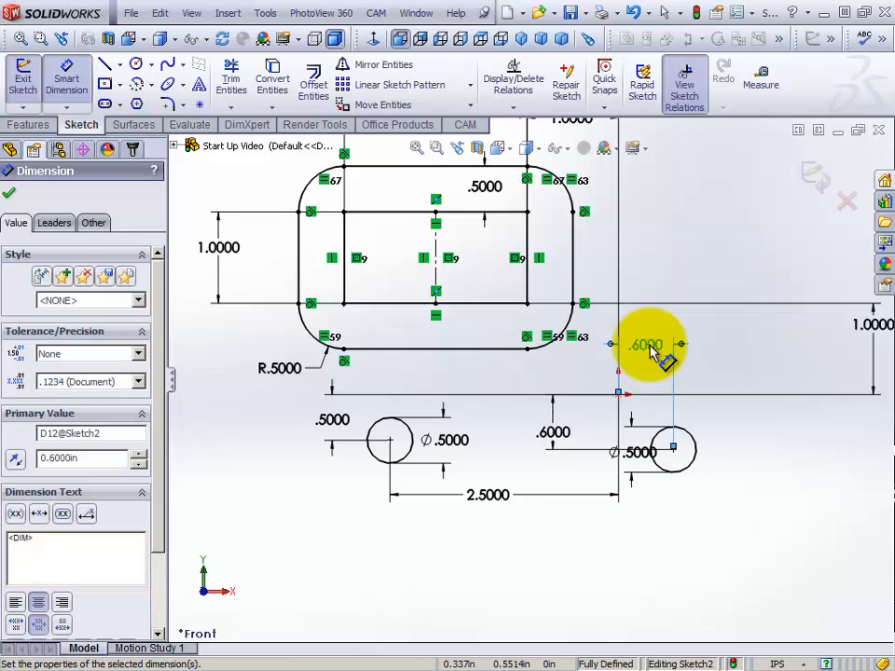
right_click(726, 368)
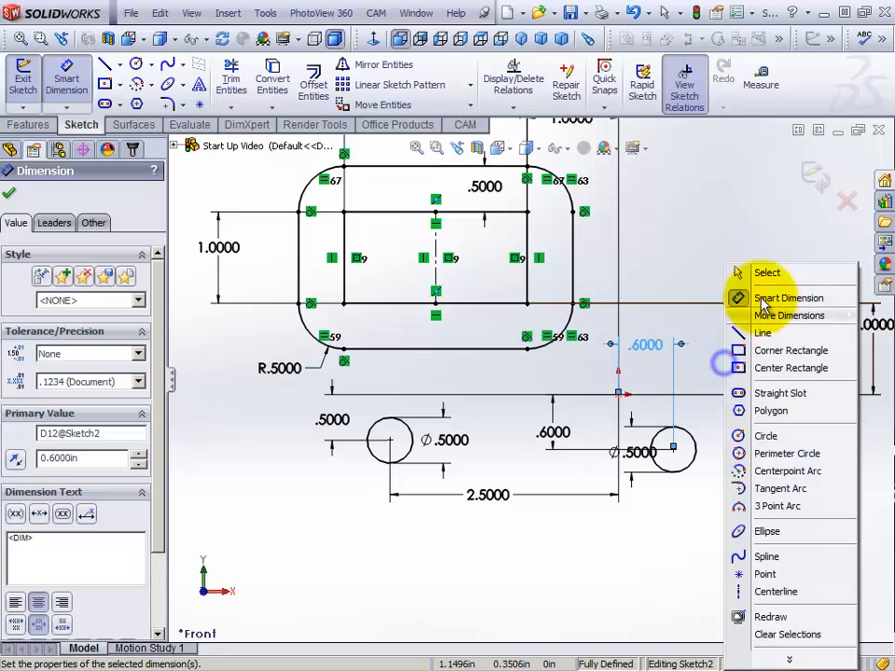
click(770, 271)
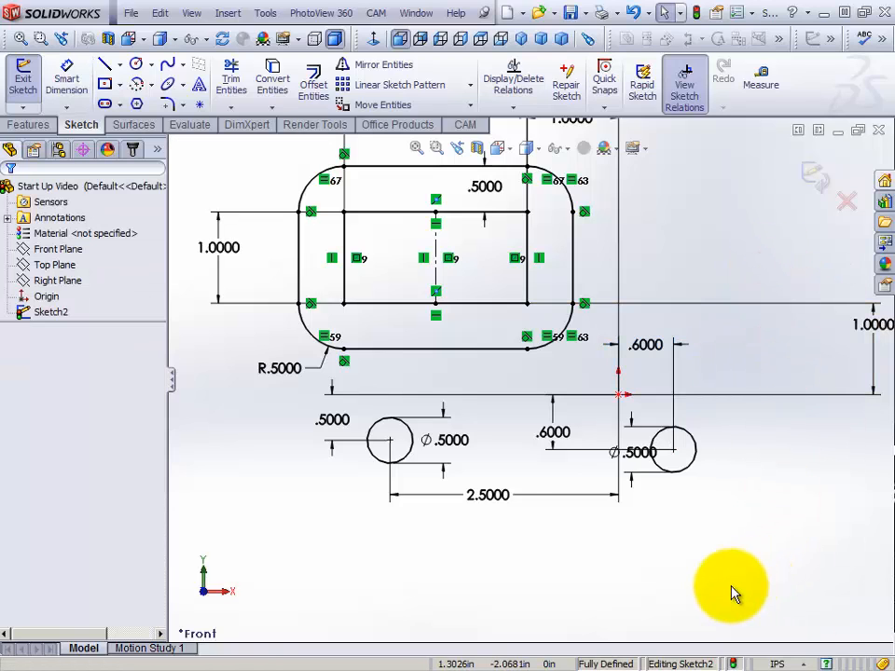
Check the constraints of the new circle by its center point and edge, and clear the selection
click(674, 451)
click(695, 457)
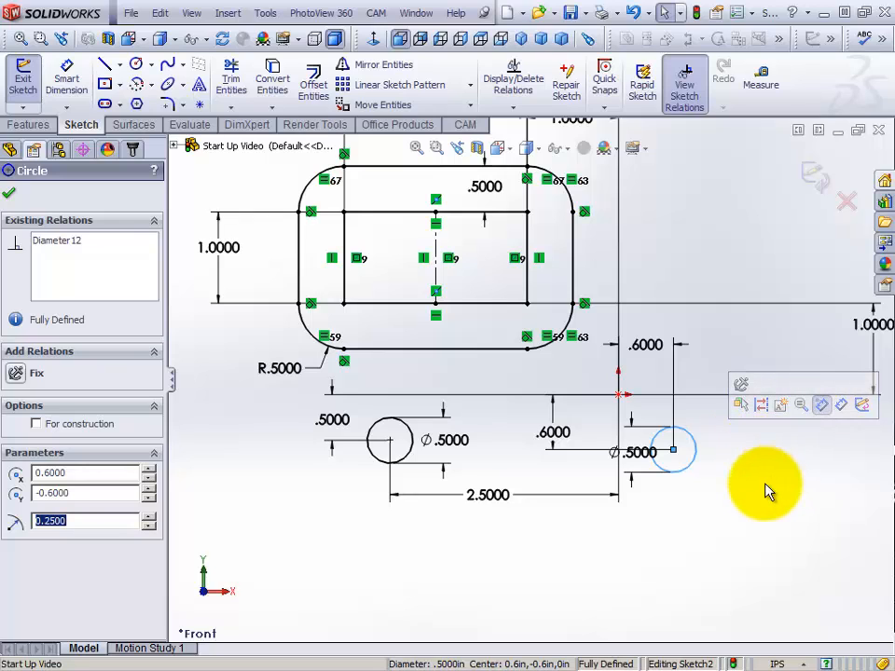
click(741, 517)
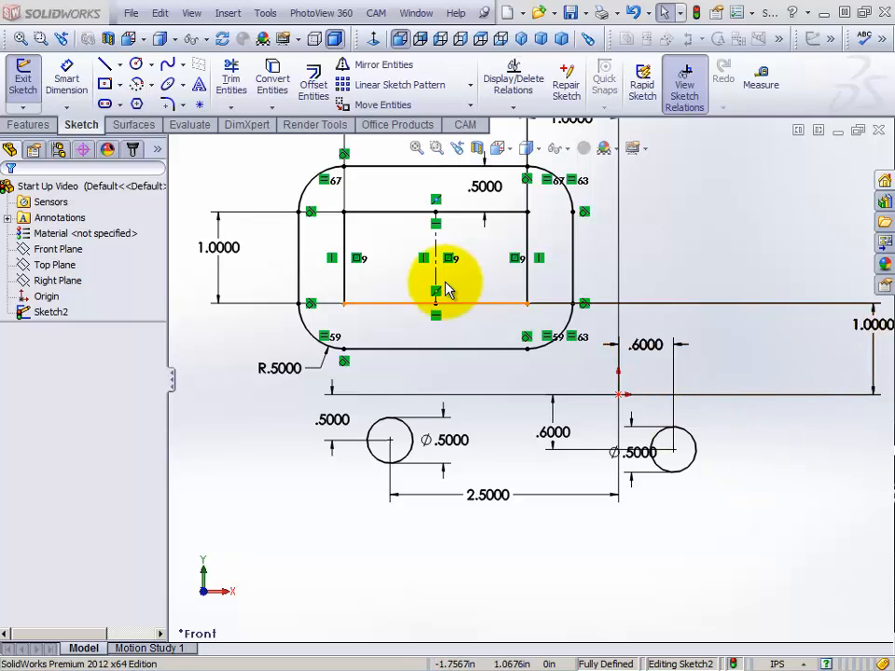
Start a linear sketch pattern of the 0.5000 in circle beside the origin, with 3 instances spaced 1 in along the X-axis
click(387, 90)
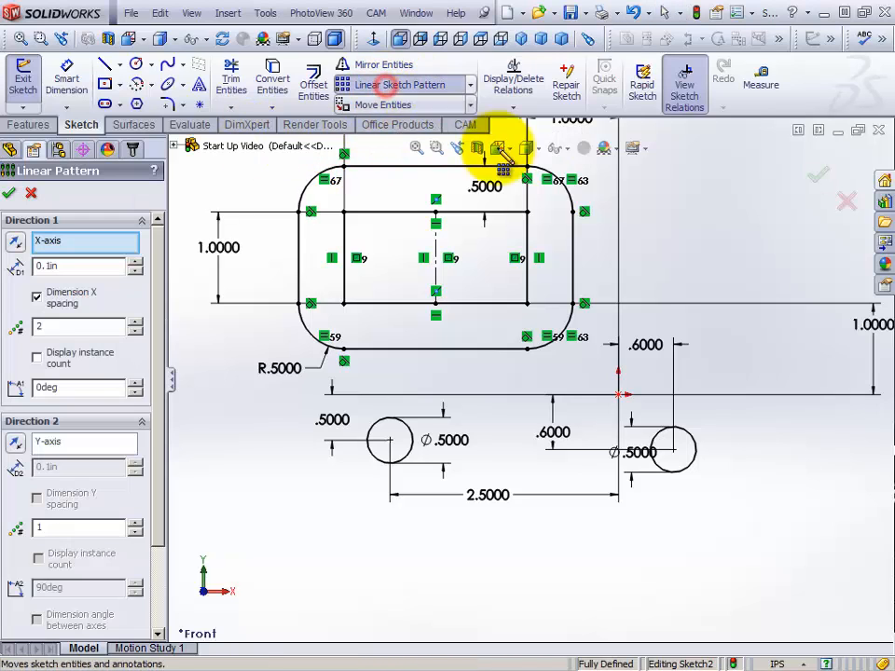
click(696, 468)
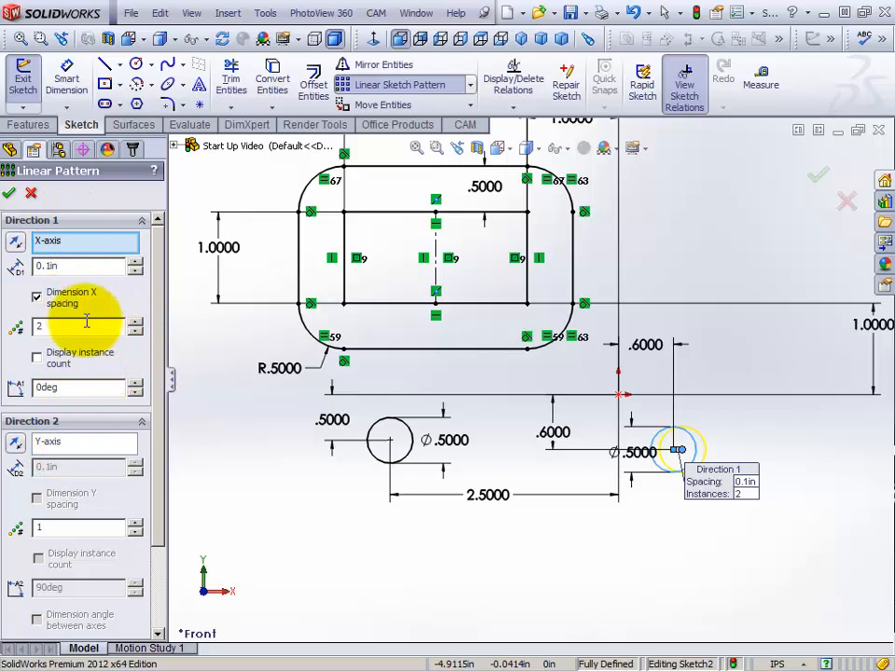
click(135, 331)
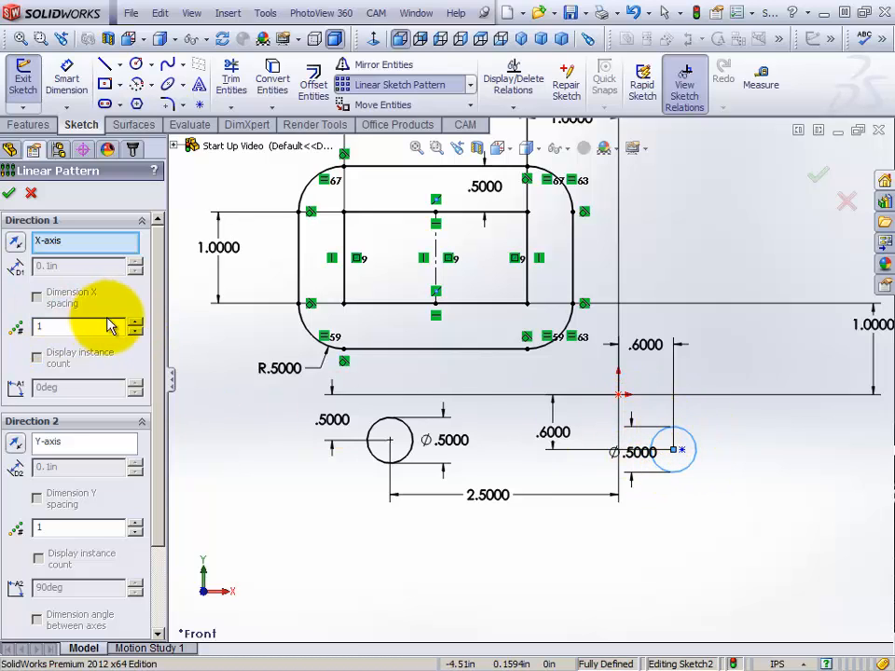
click(135, 322)
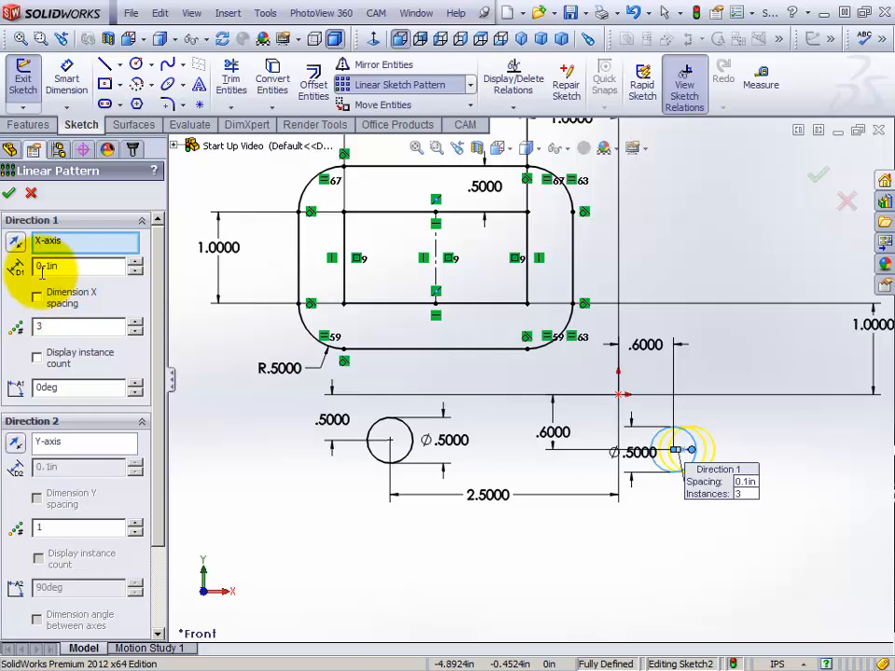
click(135, 264)
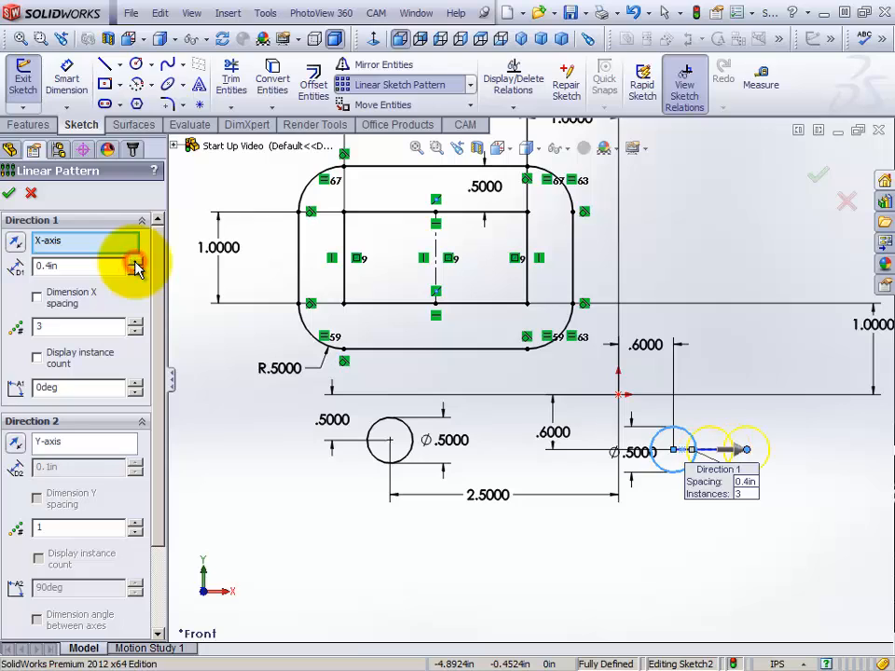
click(135, 264)
click(136, 264)
click(136, 264)
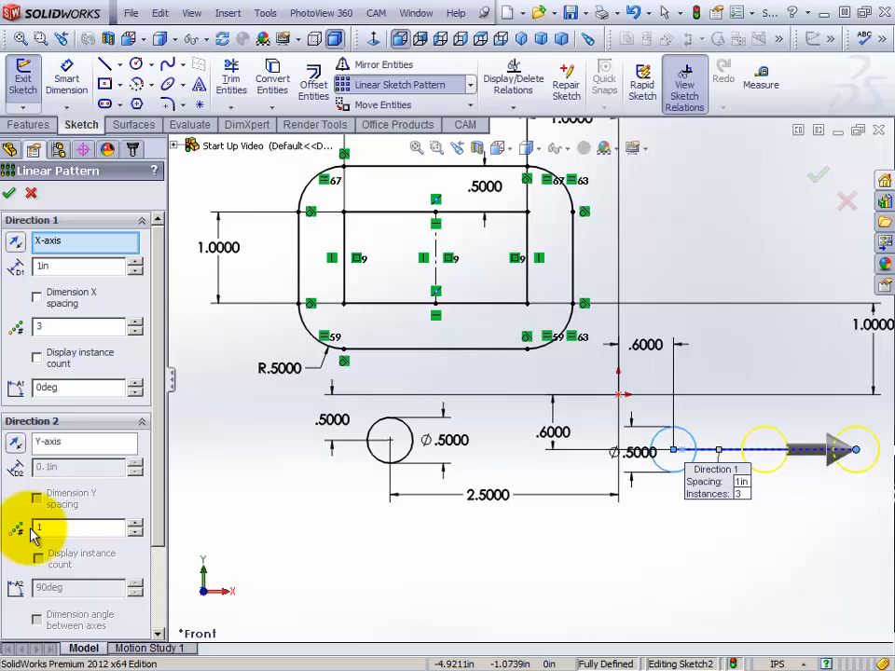
Add a reversed Y-axis direction with 2 instances spaced 0.8 in to the circle pattern, and accept it
click(135, 524)
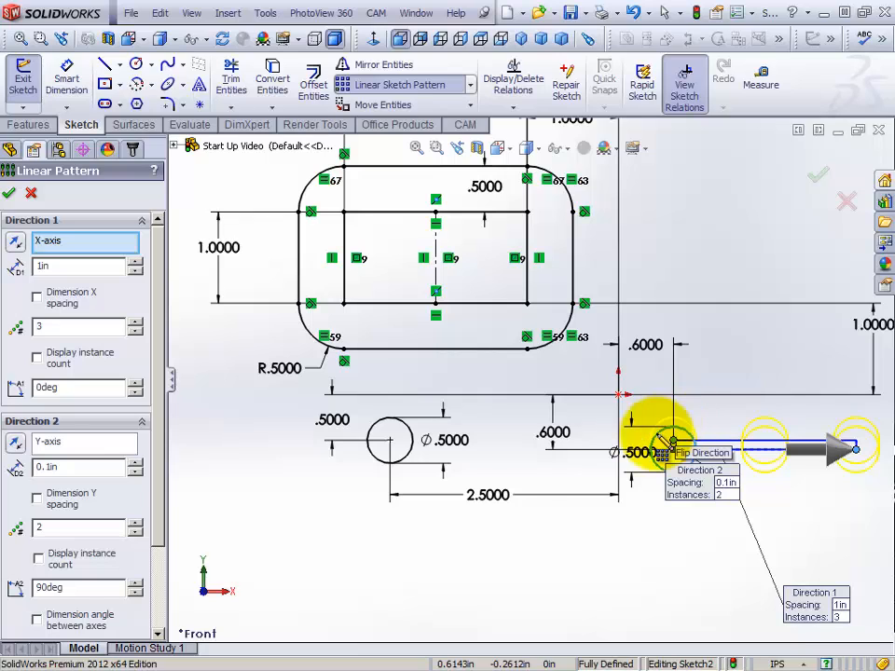
click(16, 445)
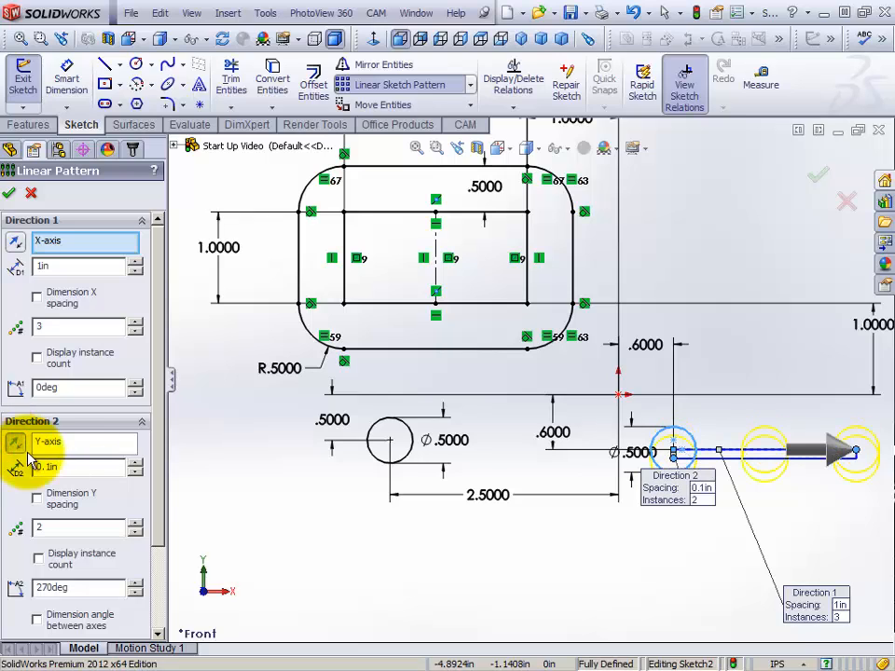
click(135, 463)
click(135, 464)
click(135, 463)
click(136, 464)
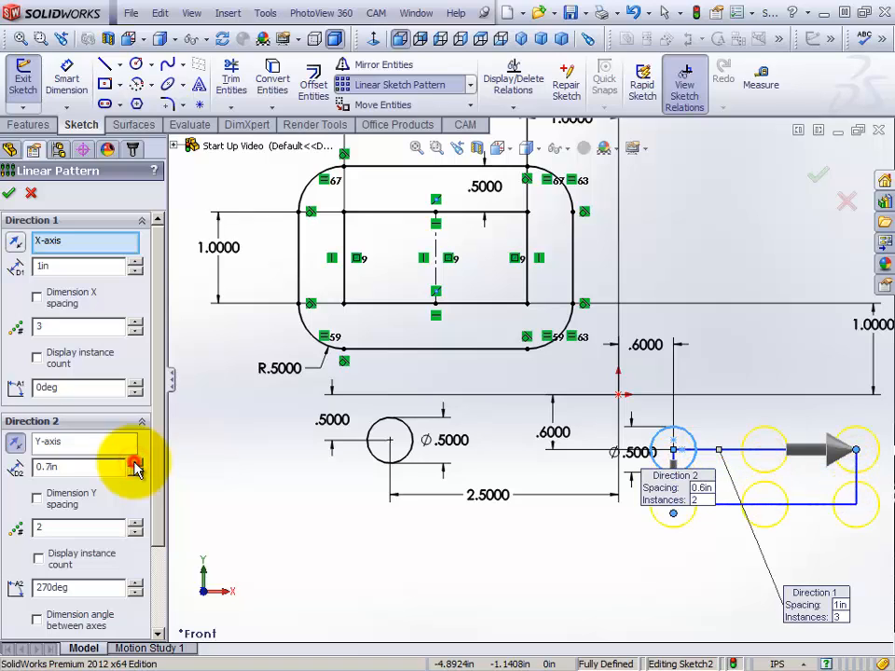
click(136, 463)
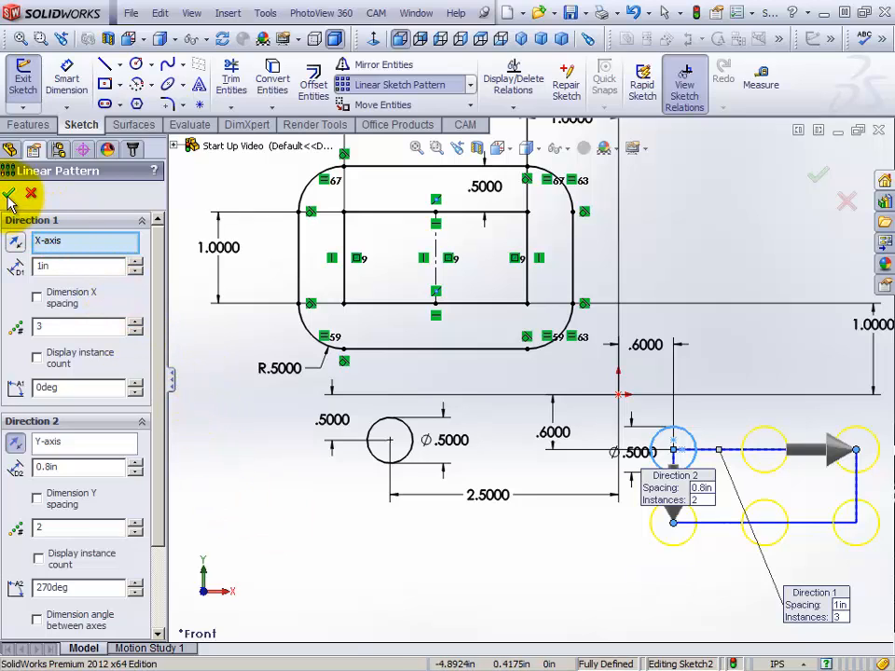
right_click(224, 422)
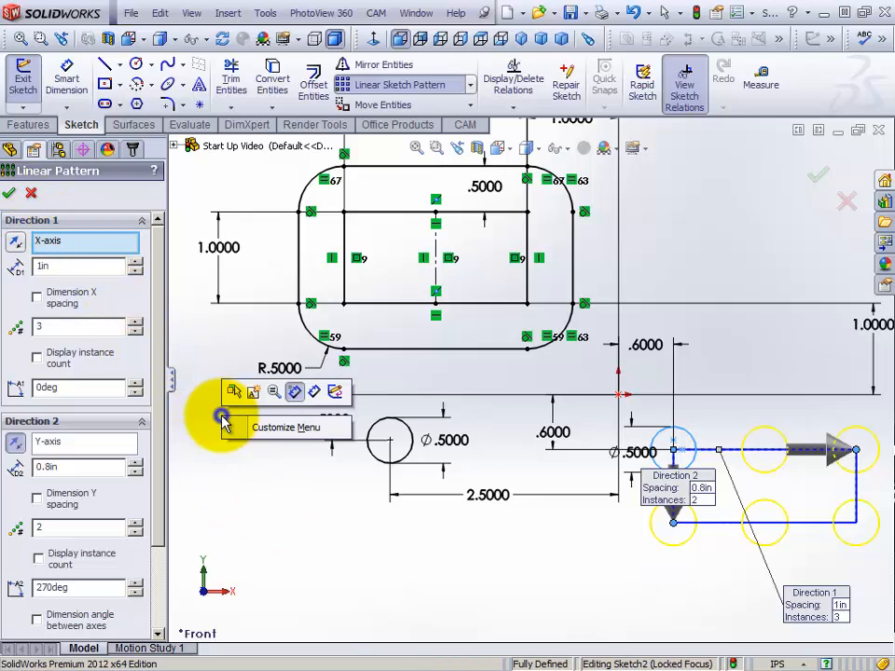
click(11, 194)
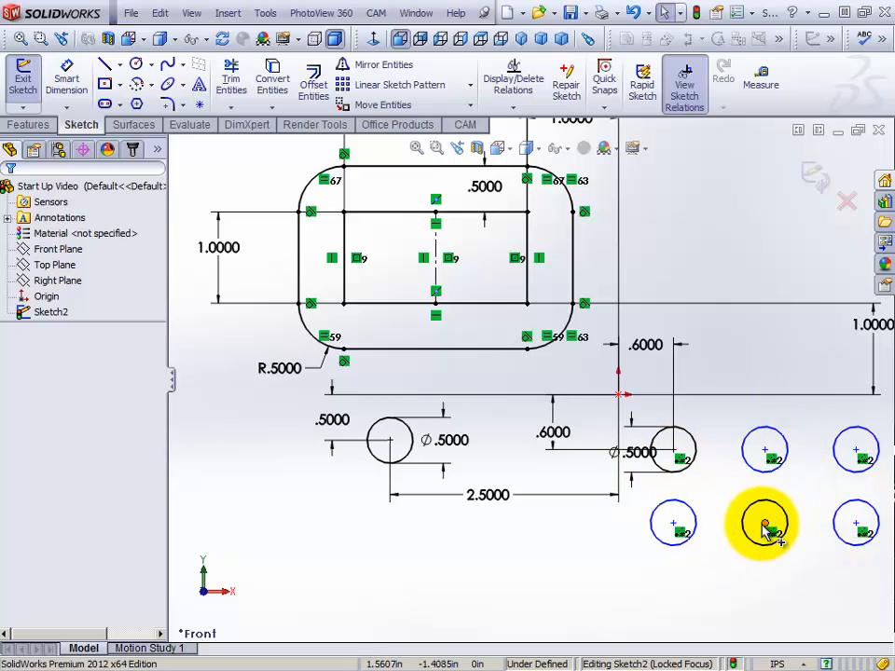
Test the free movement of the pattern's lower middle circle, and undo both the move and the linear pattern
mouse_move(763, 528)
mouse_down()
mouse_move(746, 559)
mouse_move(713, 546)
mouse_move(803, 524)
mouse_move(720, 567)
mouse_move(741, 528)
mouse_move(755, 526)
mouse_up()
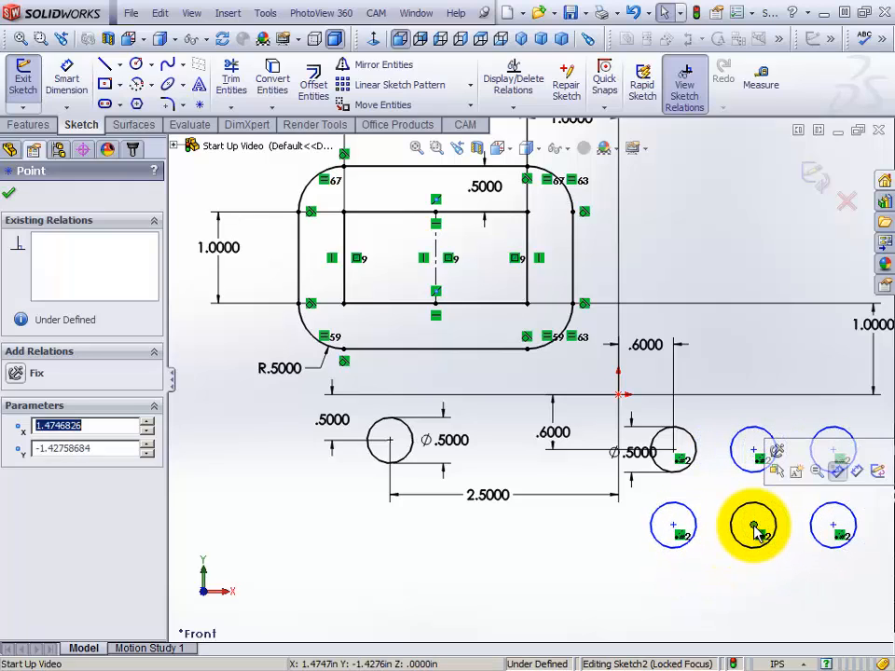
click(632, 15)
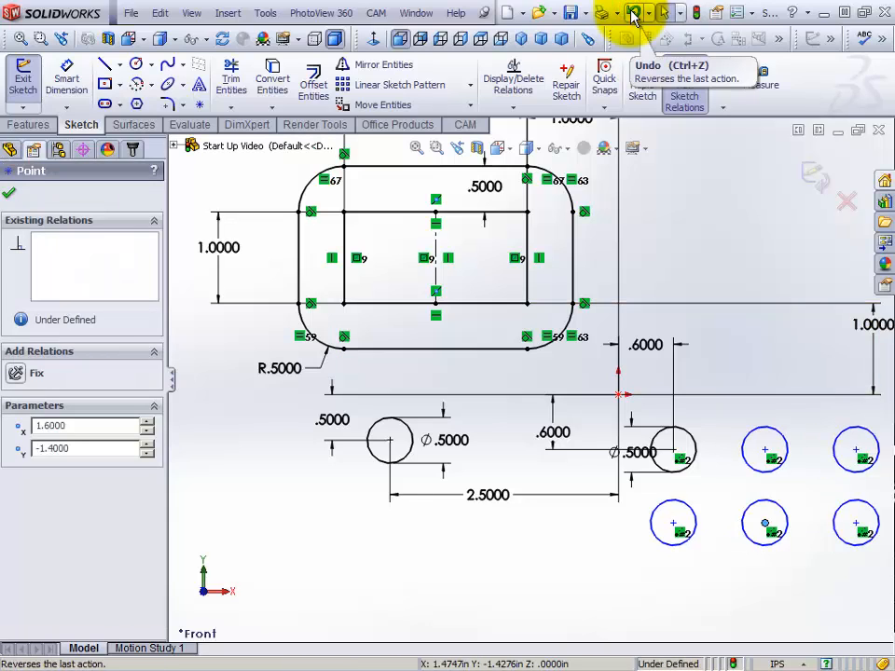
click(632, 15)
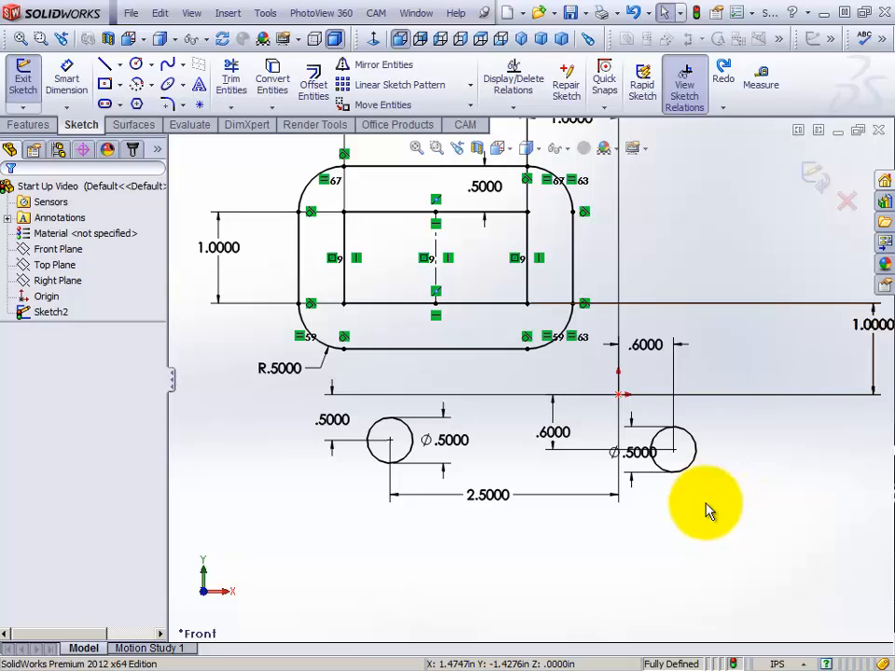
Restart the linear sketch pattern on the circle beside the origin, with 3 instances spaced 1 in along the X-axis
click(690, 476)
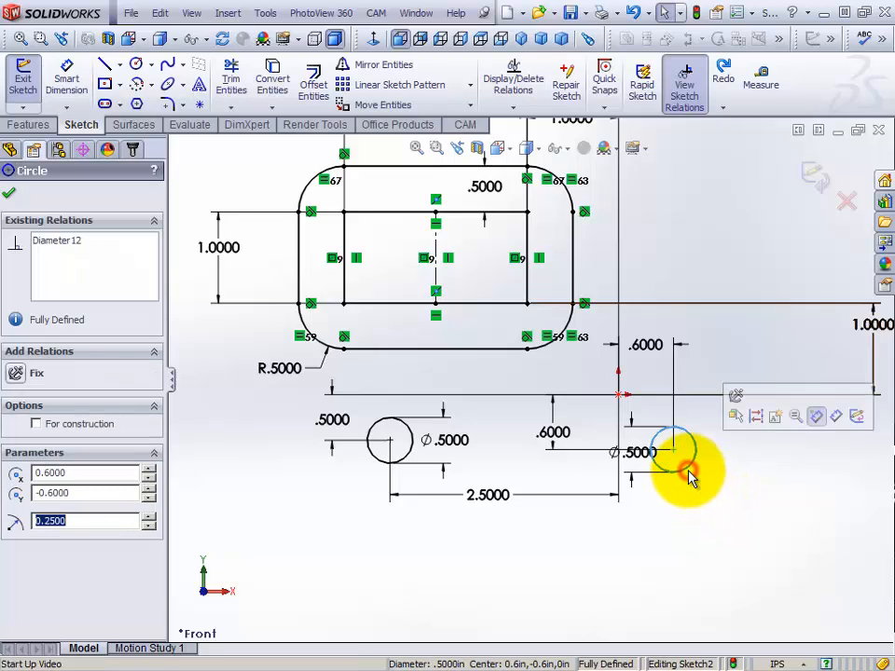
click(373, 86)
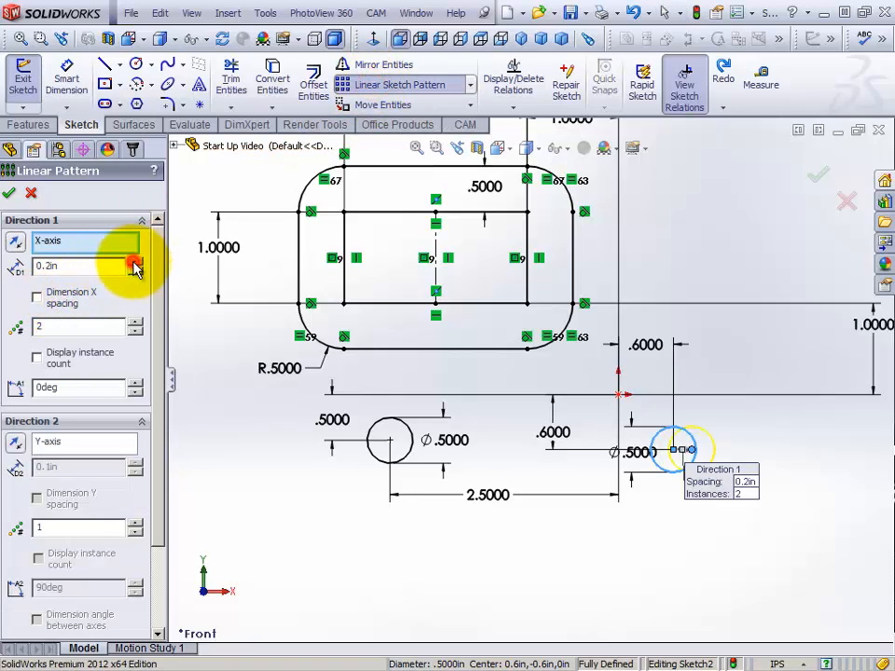
click(135, 264)
click(136, 264)
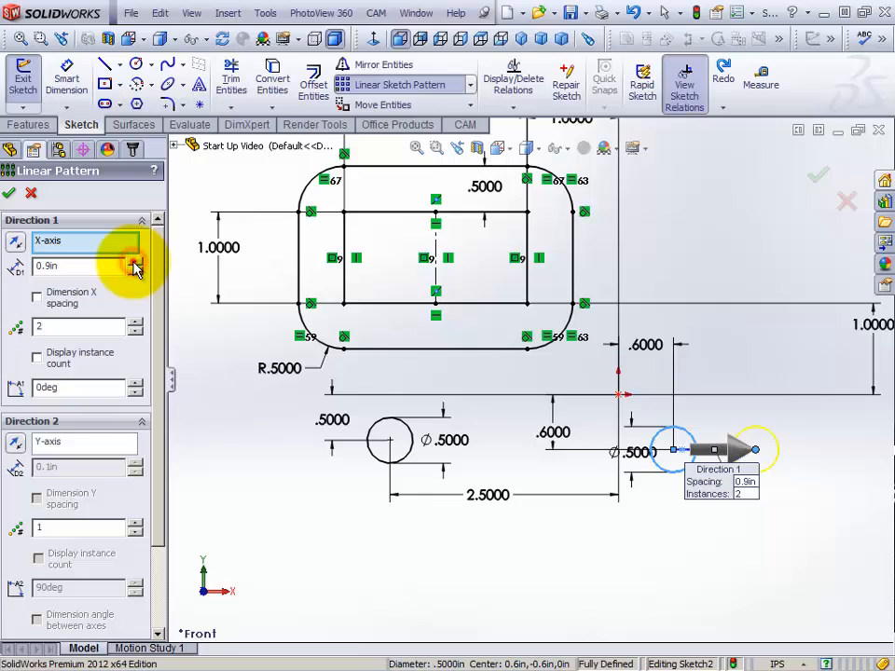
click(135, 264)
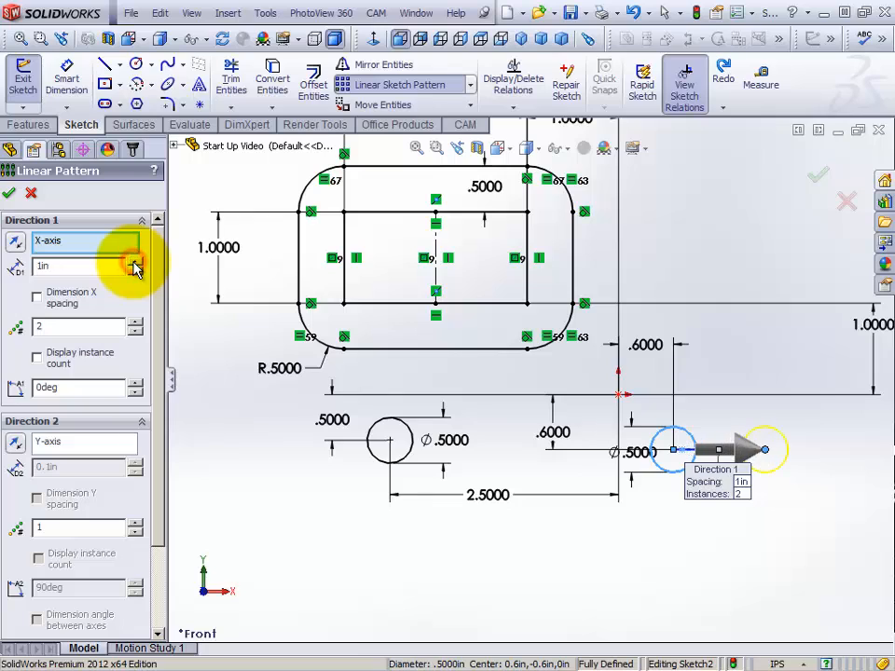
click(135, 323)
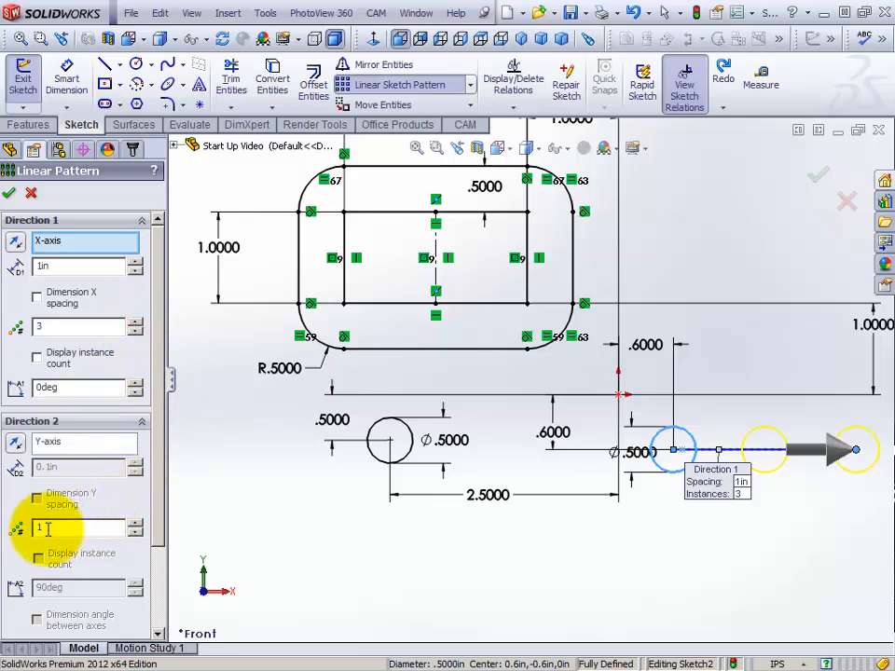
Set the pattern's second direction to 2 instances spaced 0.8 in along the Y-axis, reversed to point downward
click(136, 524)
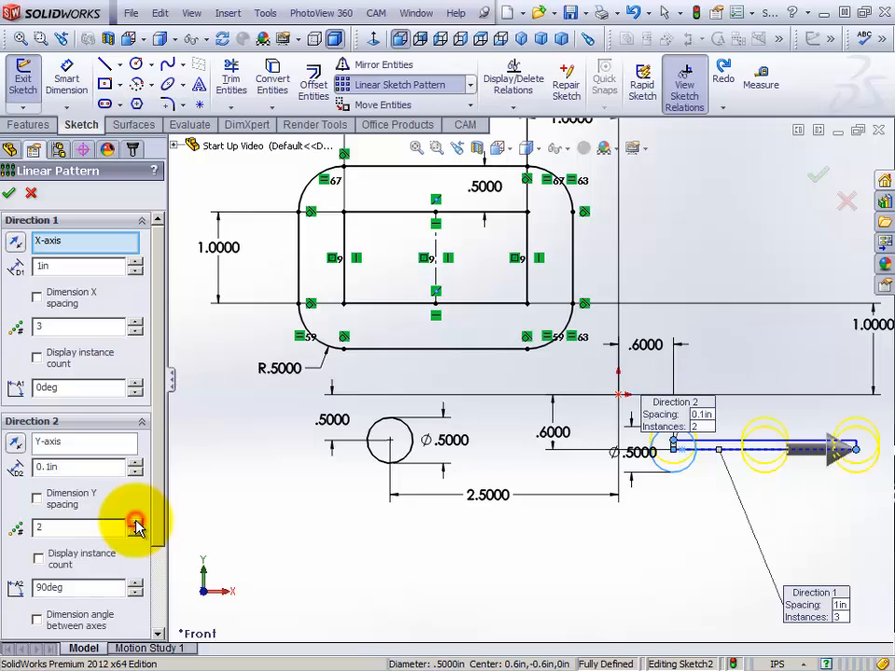
click(15, 444)
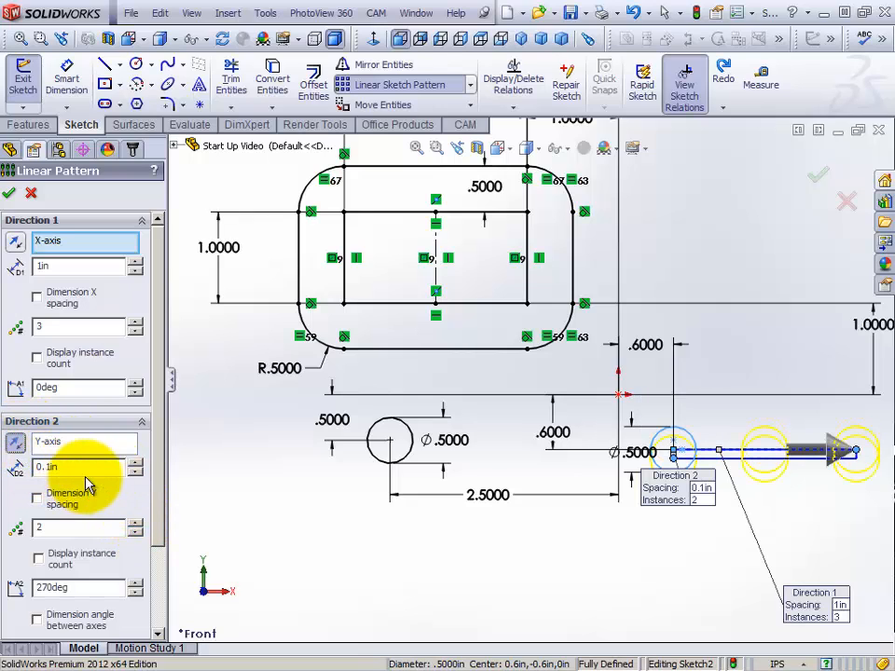
click(136, 463)
click(136, 463)
click(137, 462)
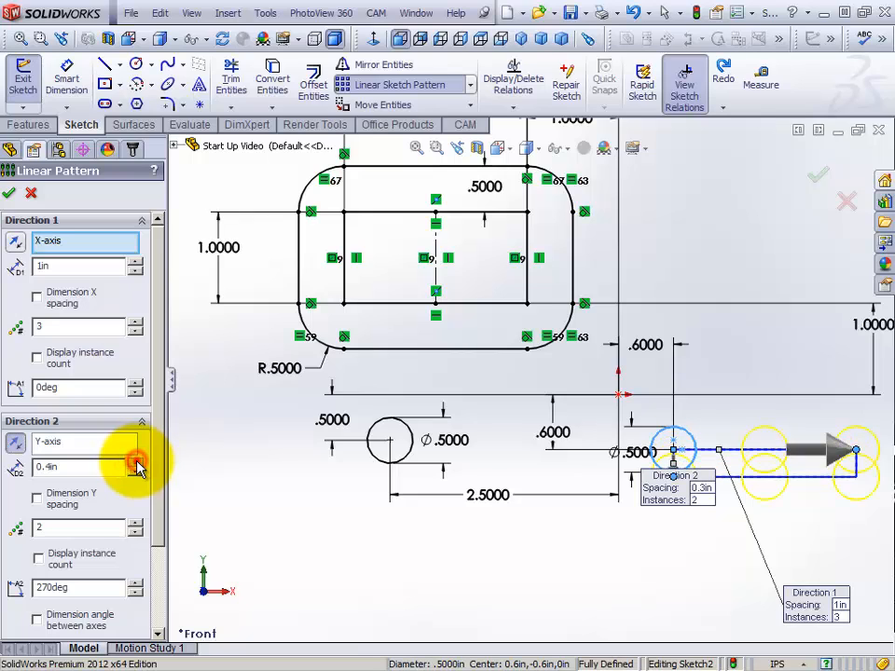
click(136, 463)
click(136, 463)
click(136, 463)
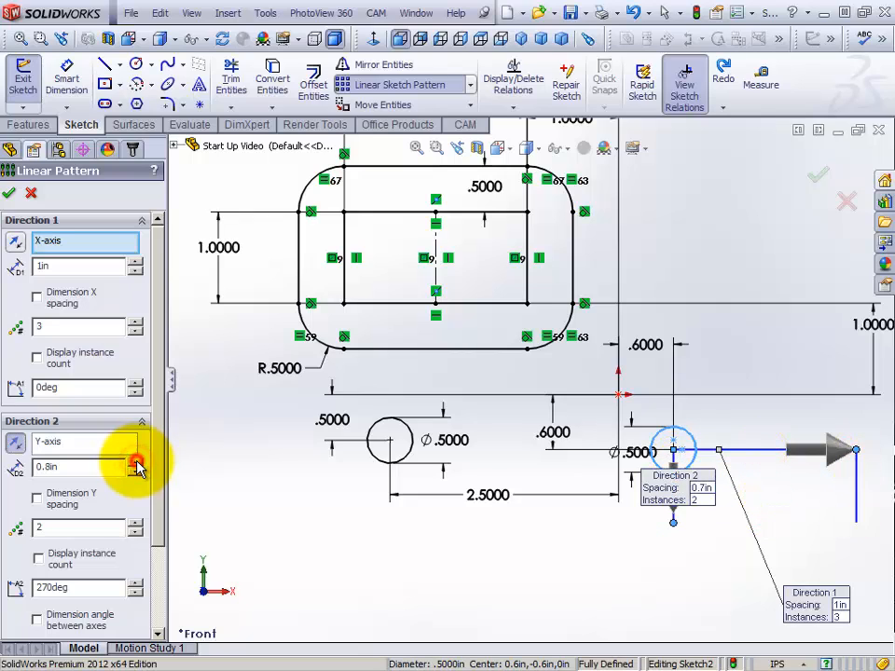
Turn on the X and Y spacing dimensions for the linear pattern, and accept it
click(36, 297)
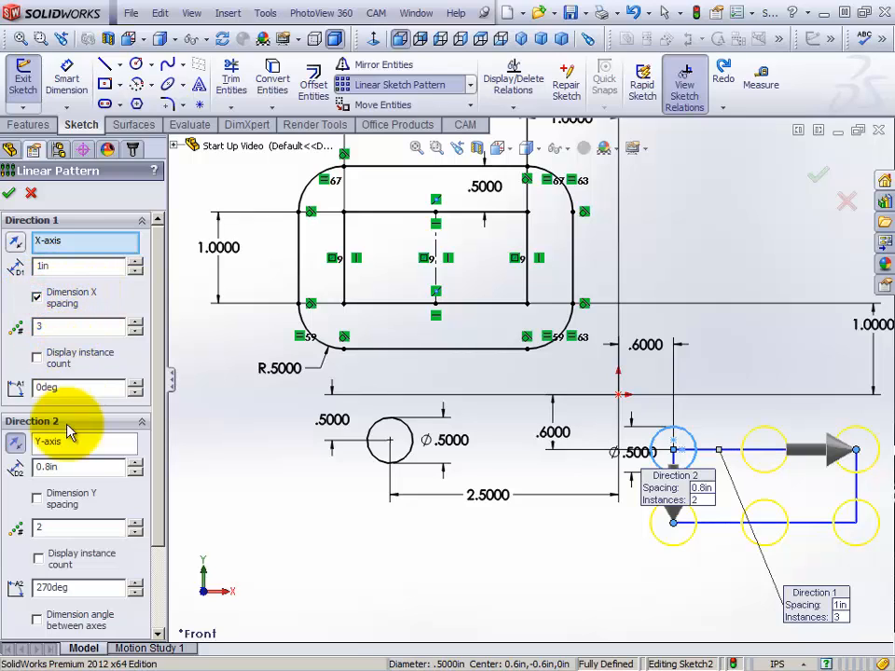
click(36, 499)
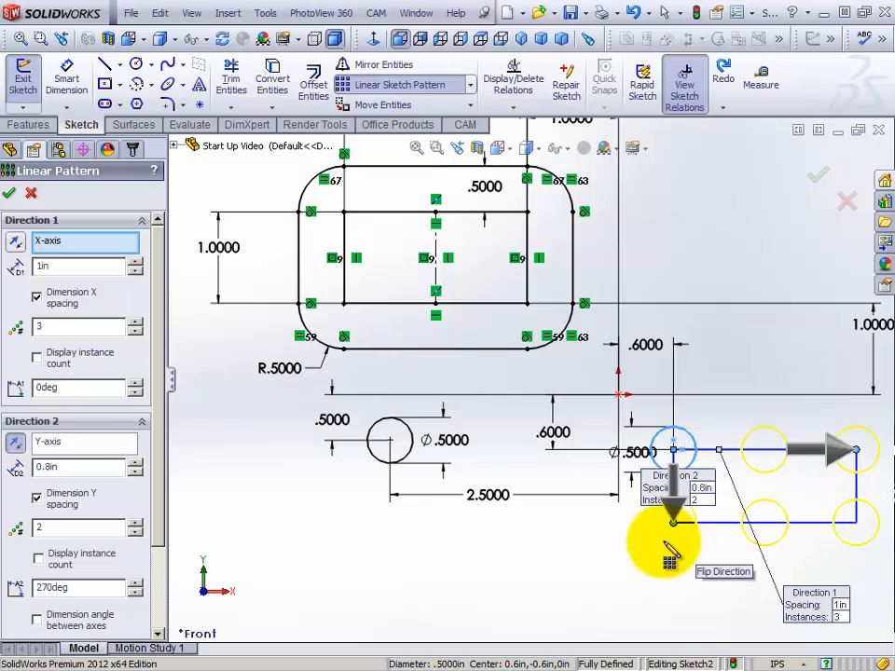
click(10, 194)
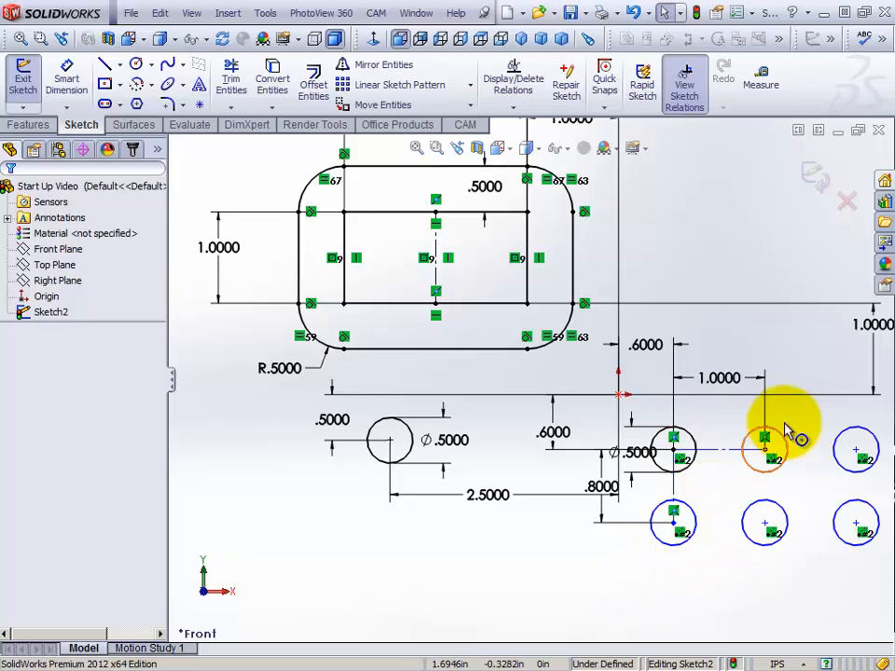
Test how the dimensioned pattern moves by its lower middle circle's center point, and undo the move
click(768, 536)
mouse_move(766, 528)
mouse_down()
mouse_move(698, 574)
mouse_move(509, 538)
mouse_move(637, 572)
mouse_move(750, 514)
mouse_move(686, 460)
mouse_move(724, 484)
mouse_move(740, 533)
mouse_move(779, 524)
mouse_move(765, 558)
mouse_move(765, 526)
mouse_up()
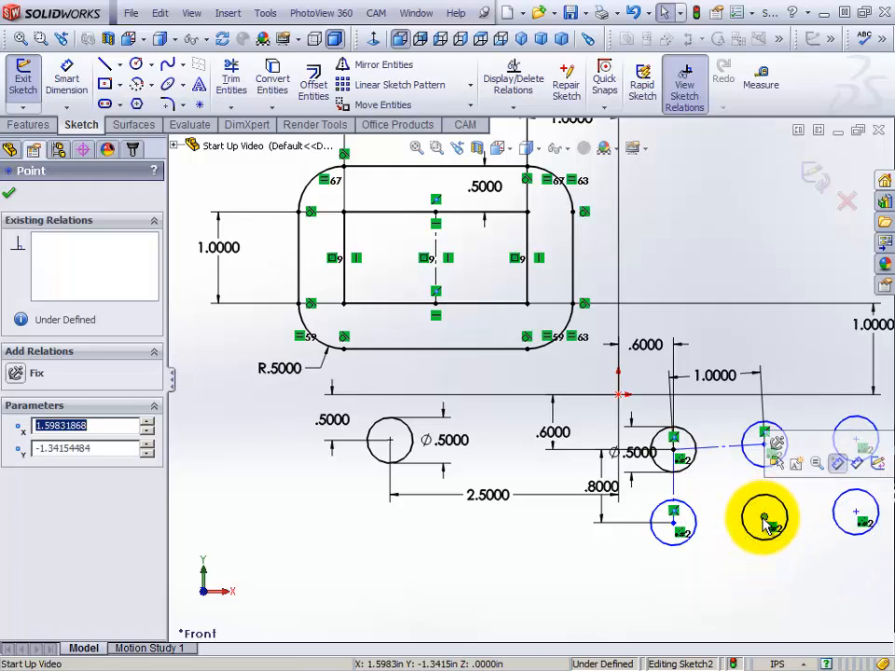
click(634, 14)
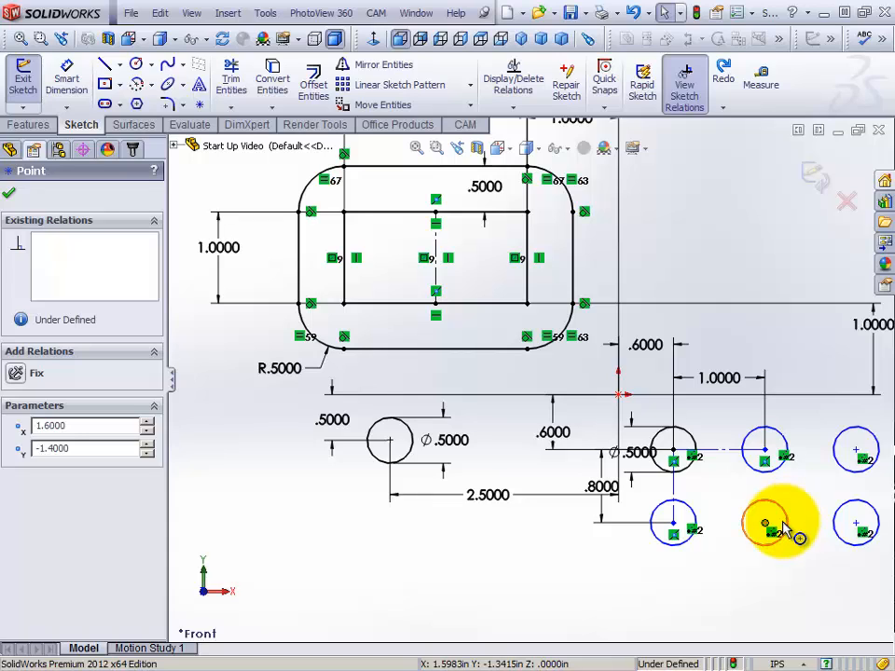
Check which relations are available between the center points of the upper row's first two circles, and clear the selection
click(673, 453)
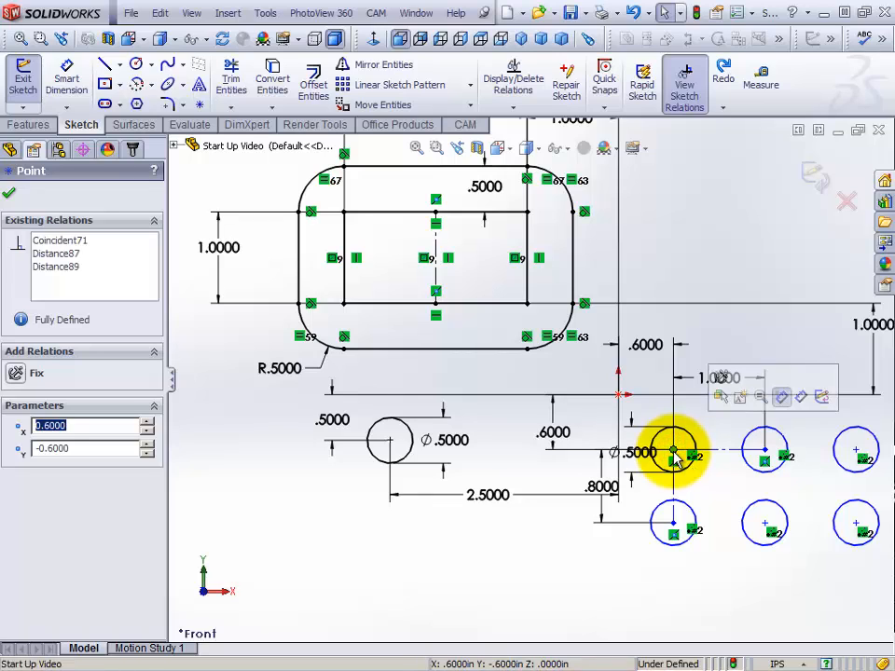
click(766, 455)
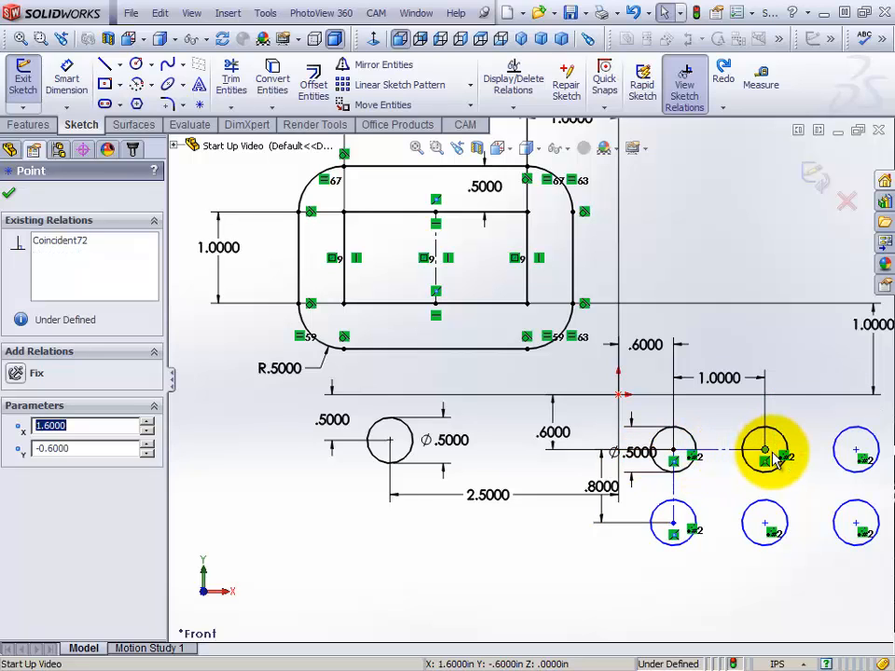
click(723, 481)
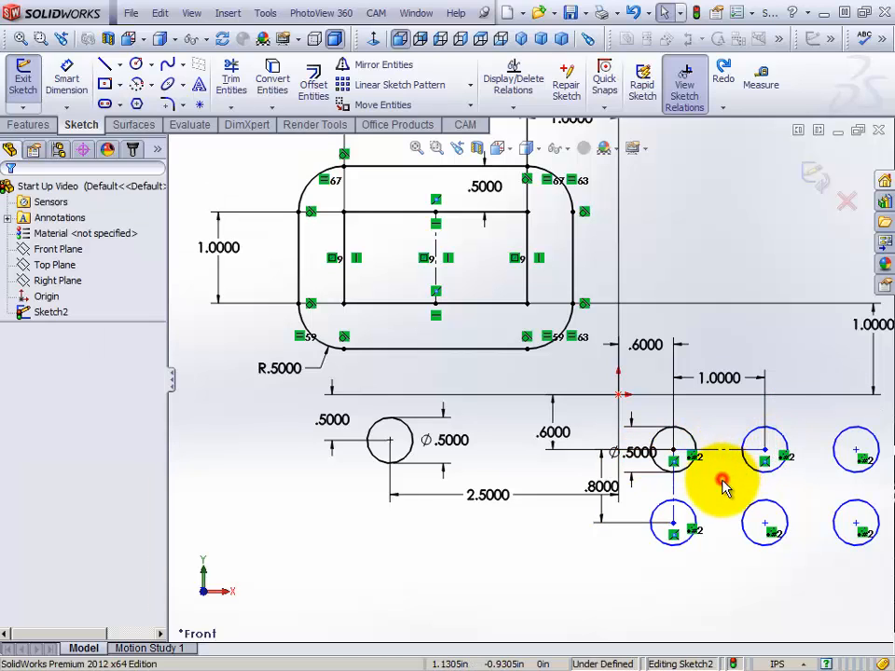
click(673, 453)
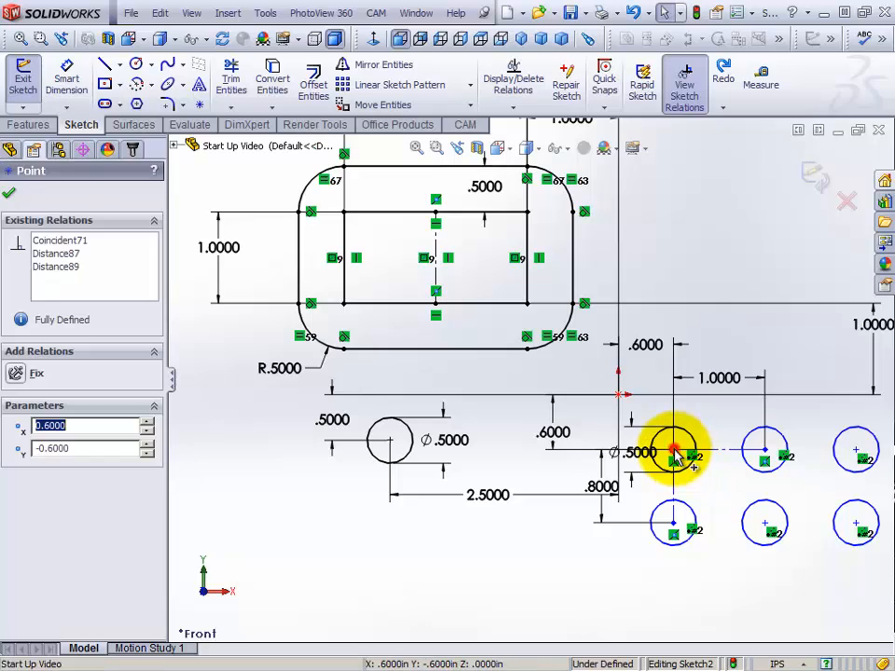
ctrl+click(765, 454)
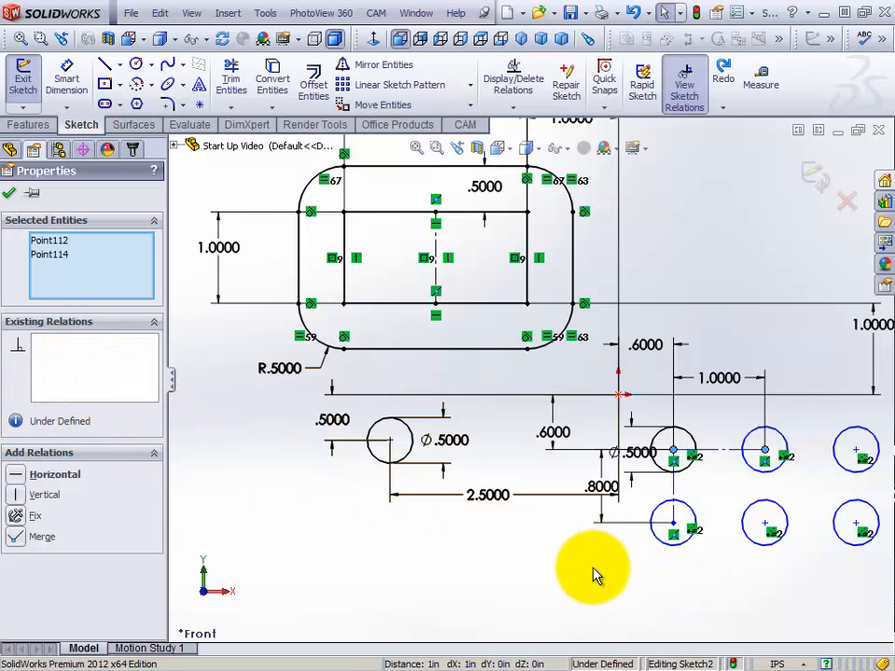
click(549, 543)
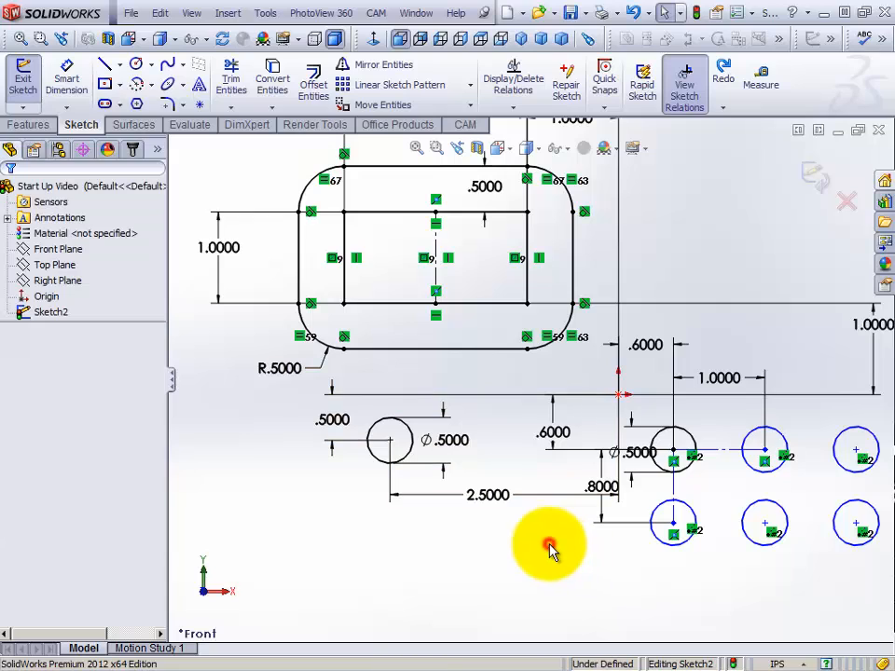
Add a Horizontal relation between the center points of the upper row's first two circles
click(674, 454)
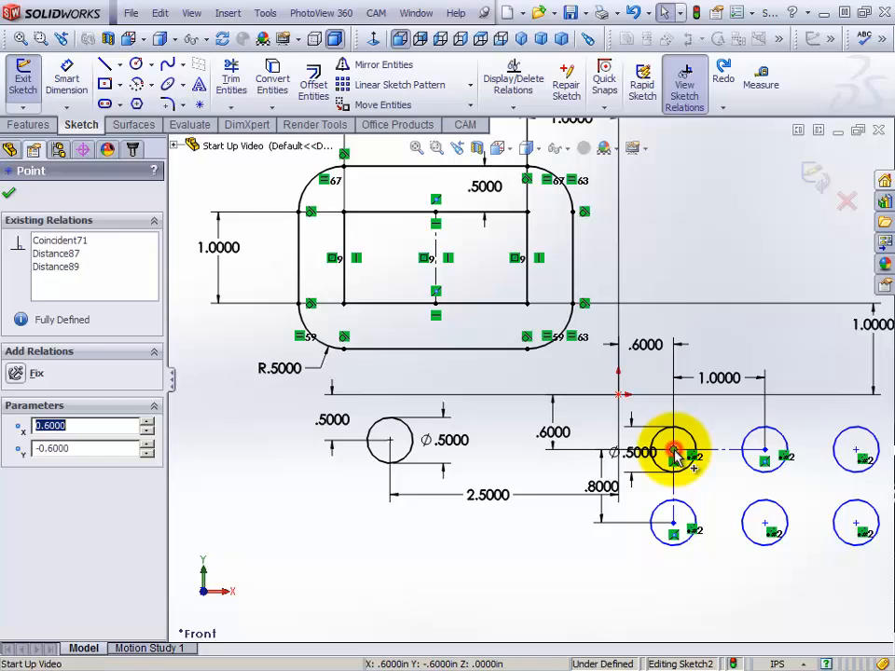
ctrl+click(766, 455)
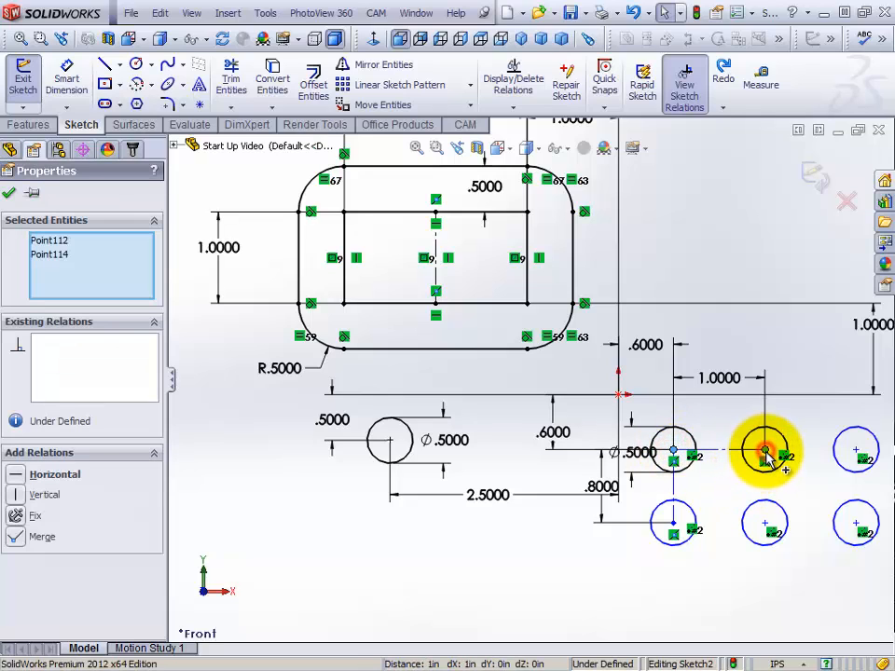
click(19, 475)
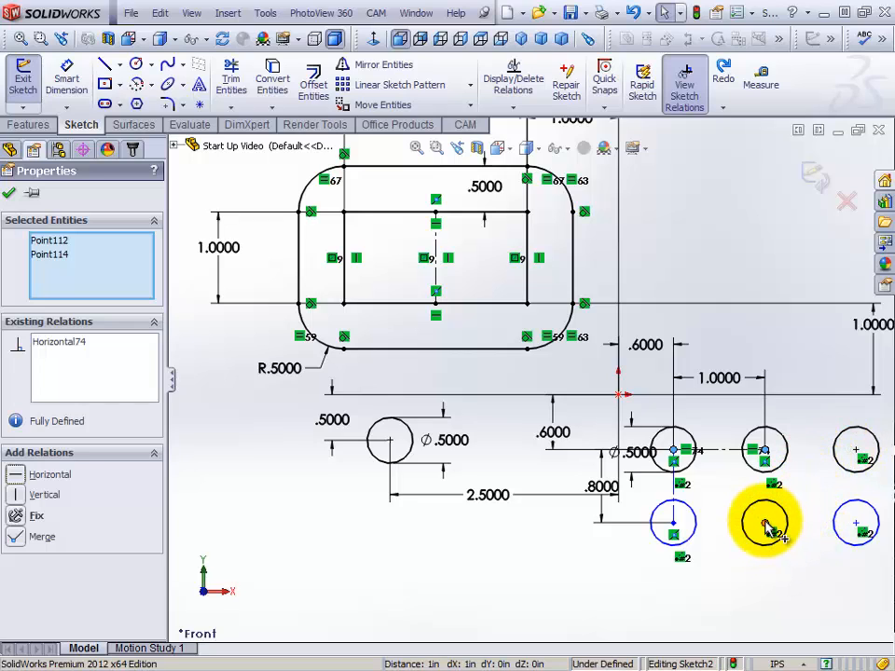
Test how the pattern's lower row moves by its middle circle's center point, and undo the move
drag(766, 530, 724, 523)
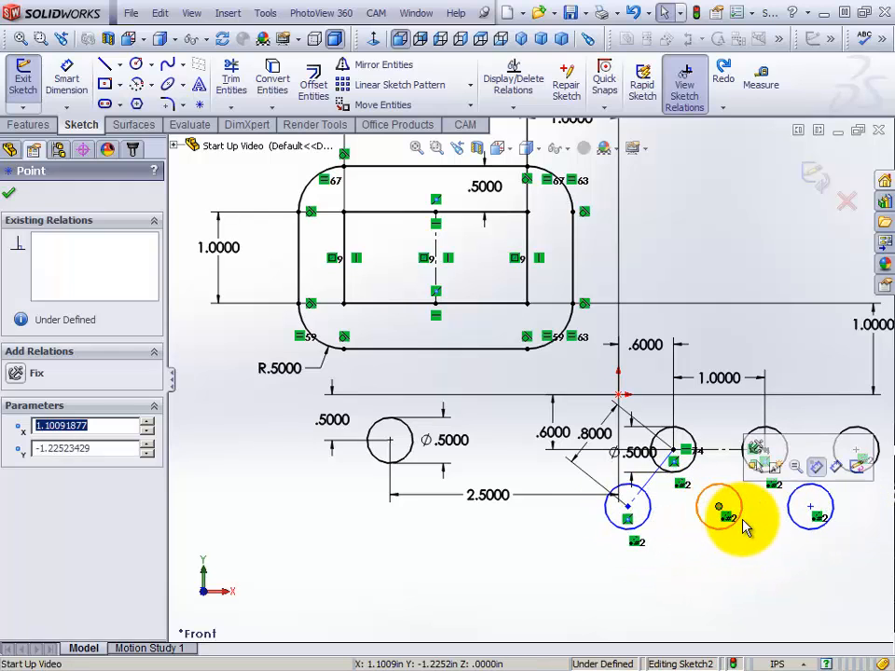
click(633, 15)
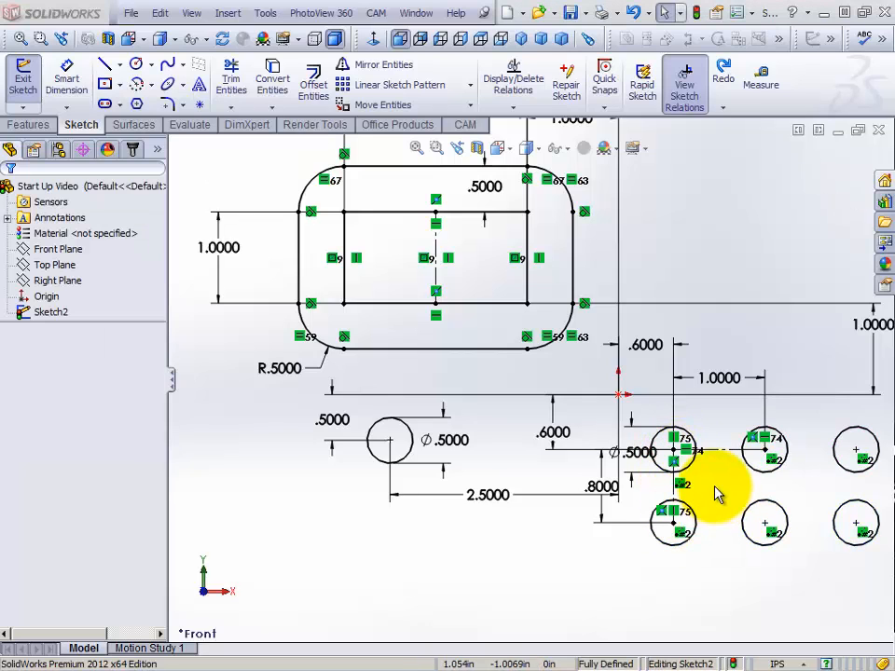
Check the vertical relation between the first column's two circle centers, and try to move the lower middle circle's center point
click(673, 451)
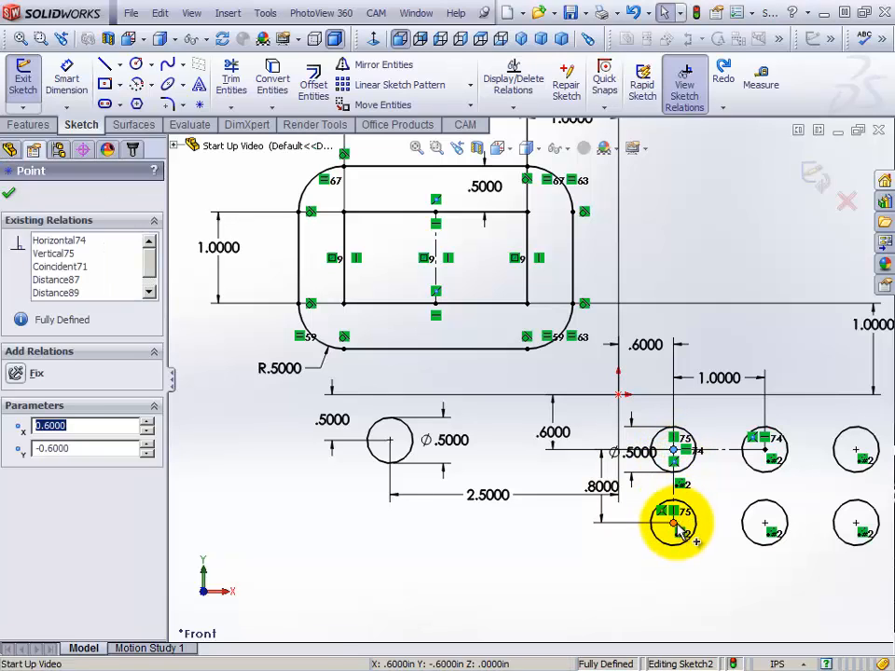
ctrl+click(674, 523)
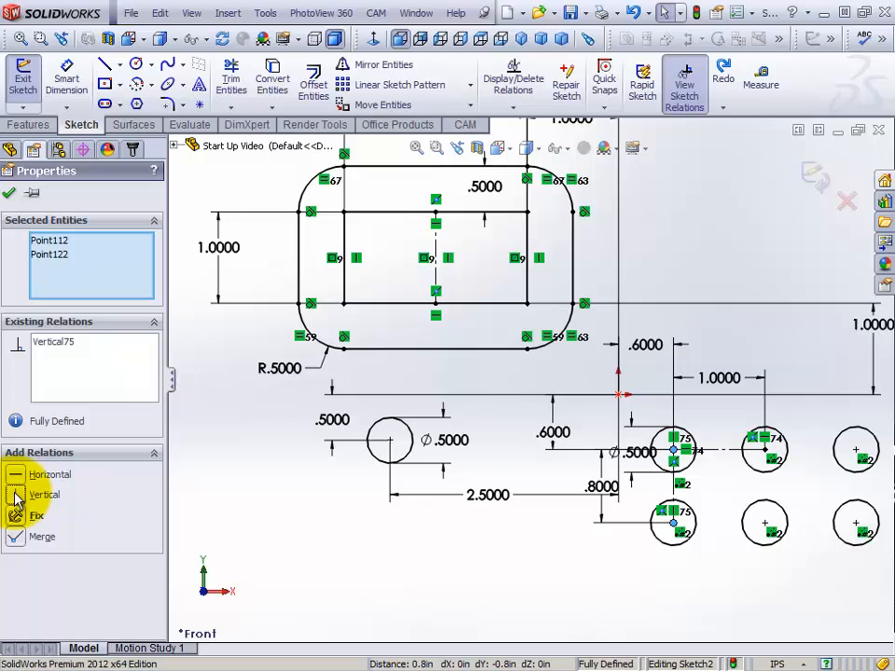
click(9, 194)
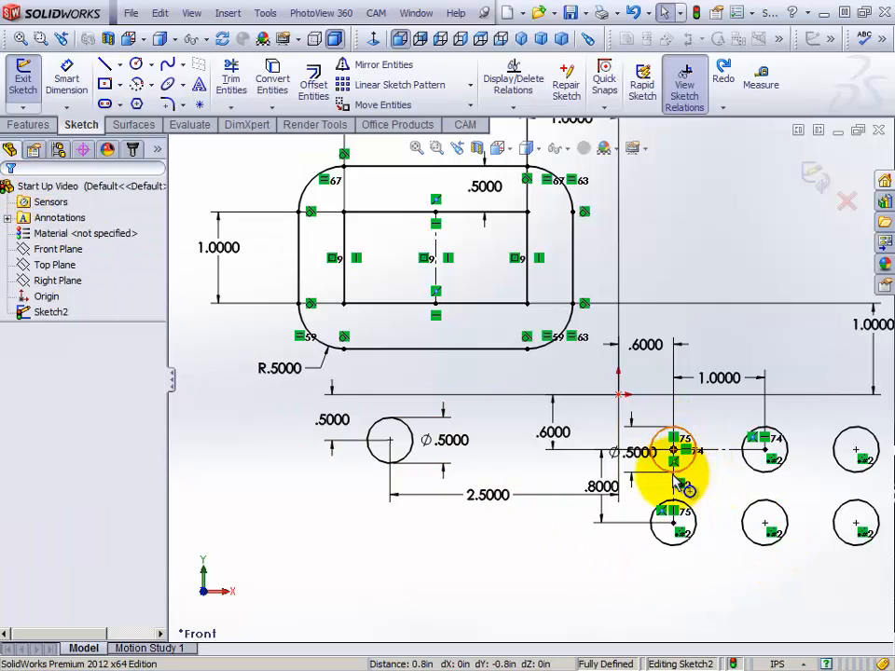
click(764, 523)
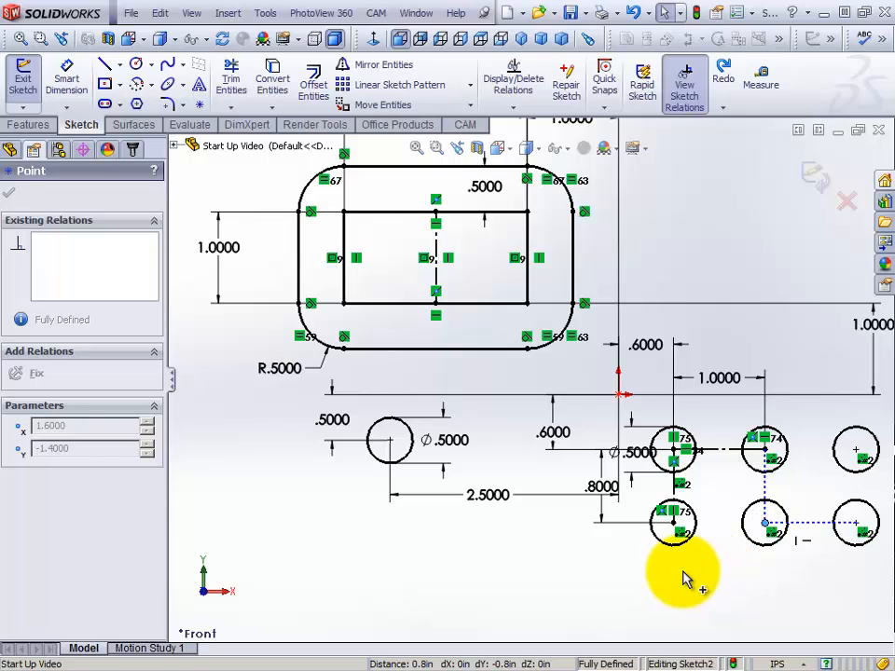
click(587, 586)
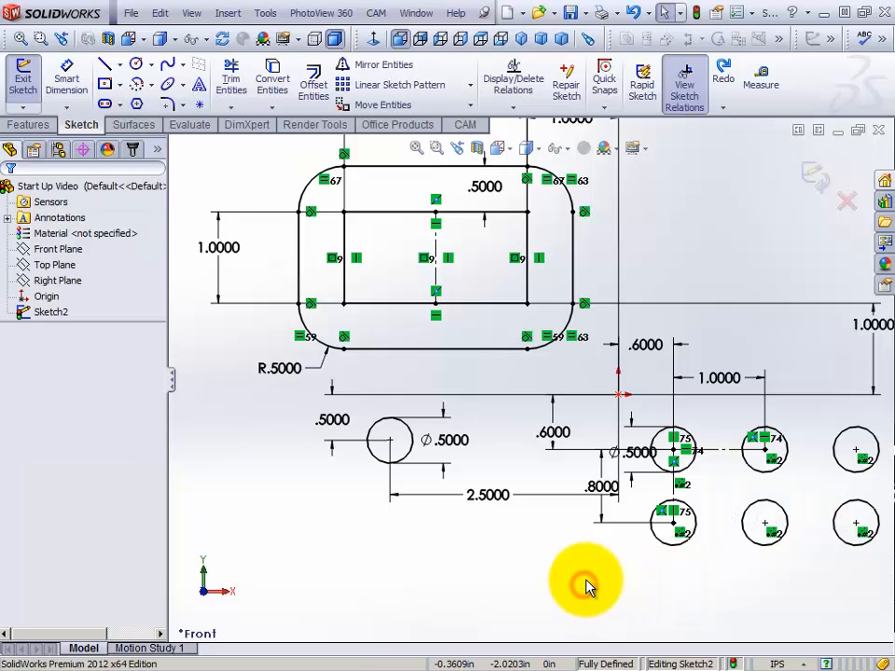
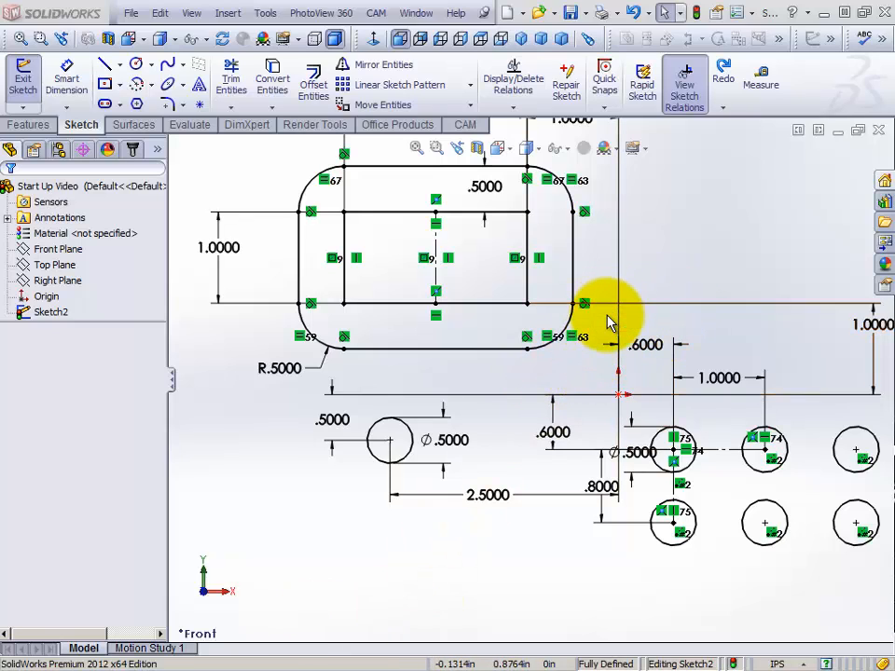
Sketch an angled line about 1.3 in long, up and left from the upper end of the outer profile's left edge, adjusting its free endpoint
click(654, 264)
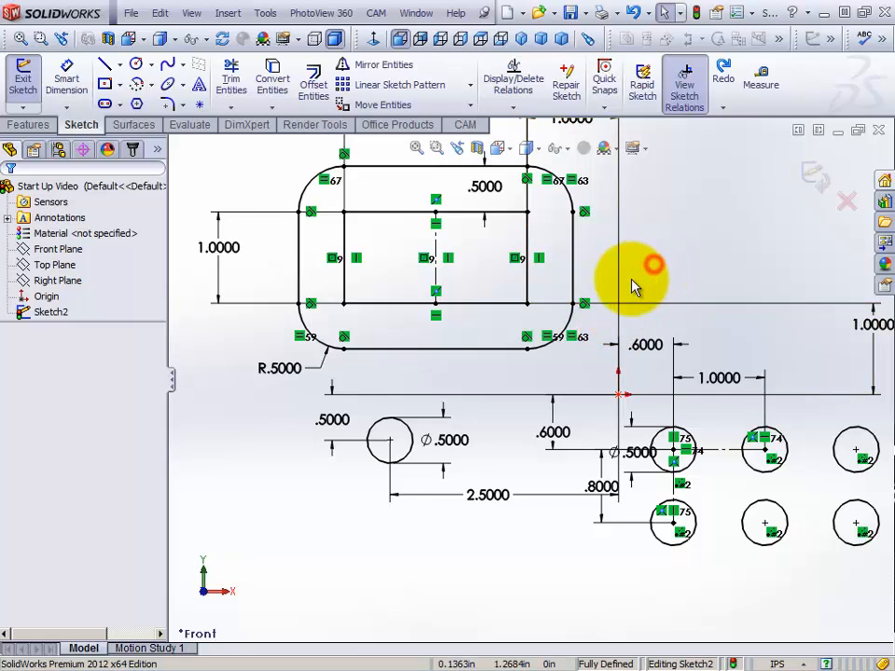
scroll(600, 334, up, 1)
scroll(601, 334, up, 1)
scroll(601, 333, down, 1)
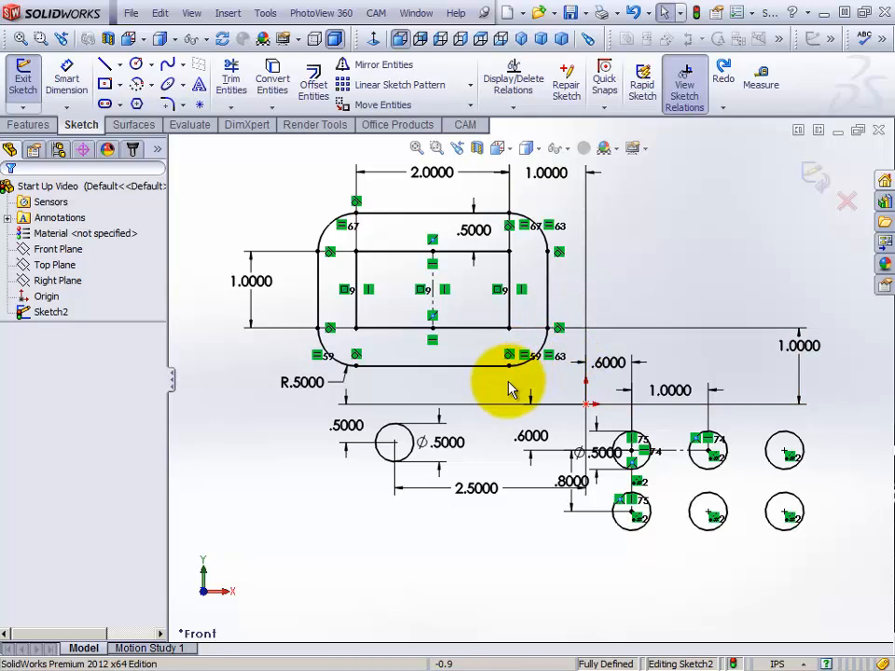
scroll(430, 224, up, 1)
scroll(430, 224, down, 1)
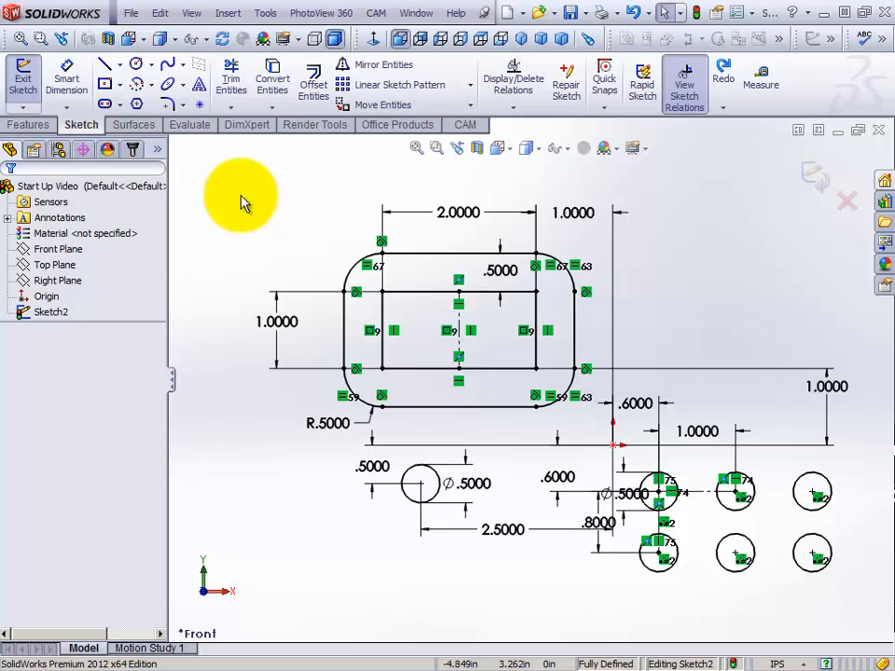
click(106, 69)
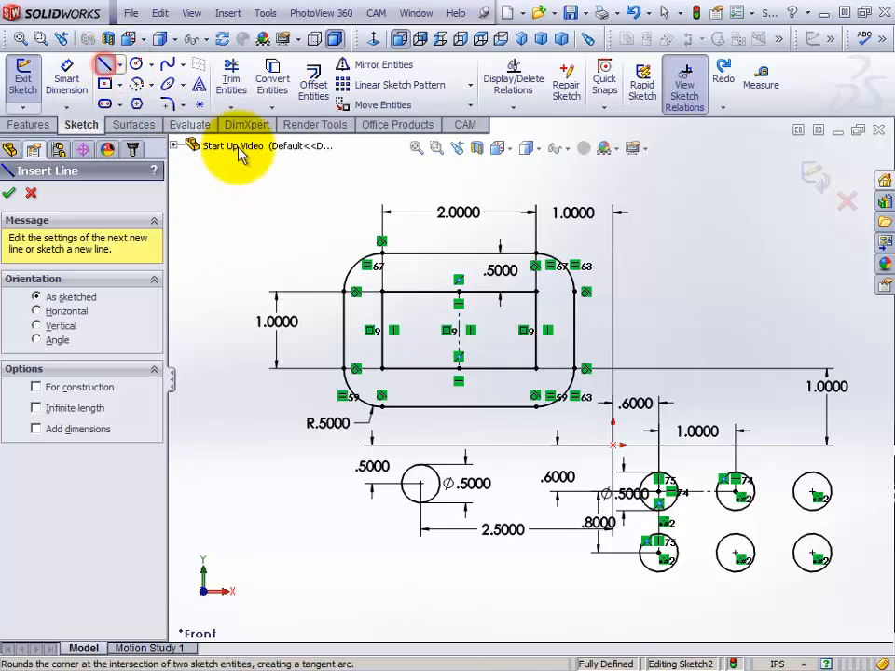
click(346, 291)
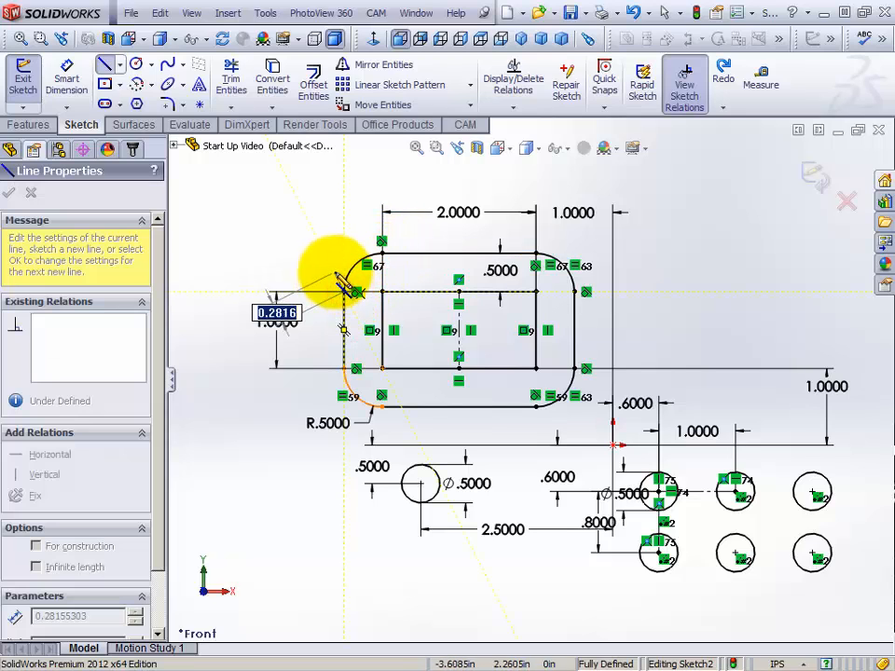
click(273, 200)
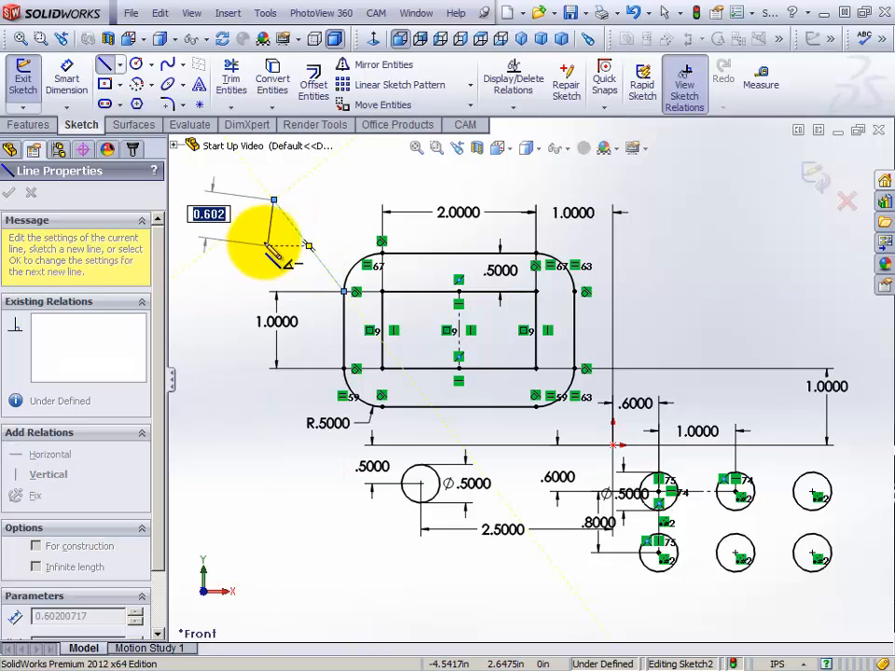
key(Escape)
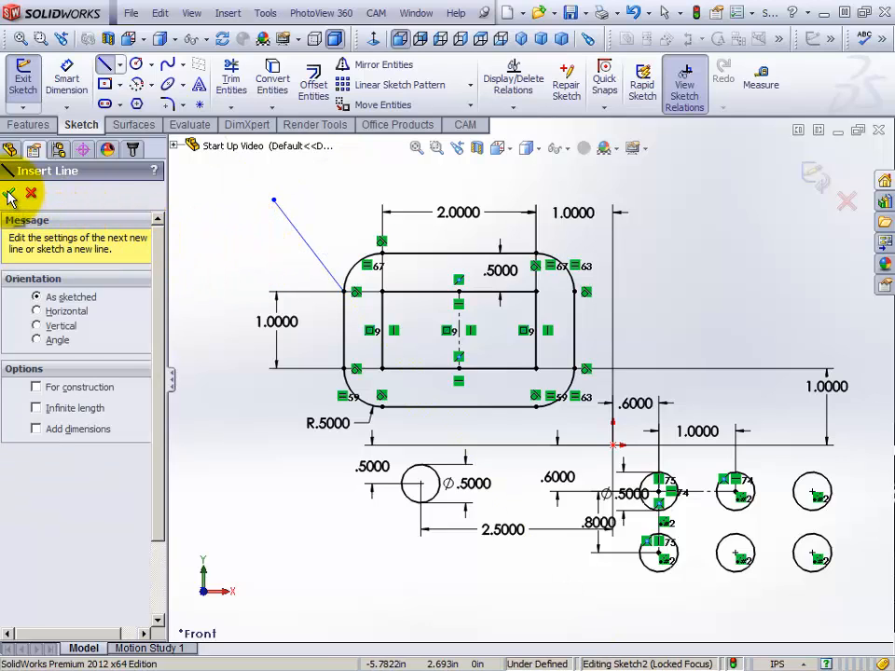
right_click(215, 213)
click(254, 221)
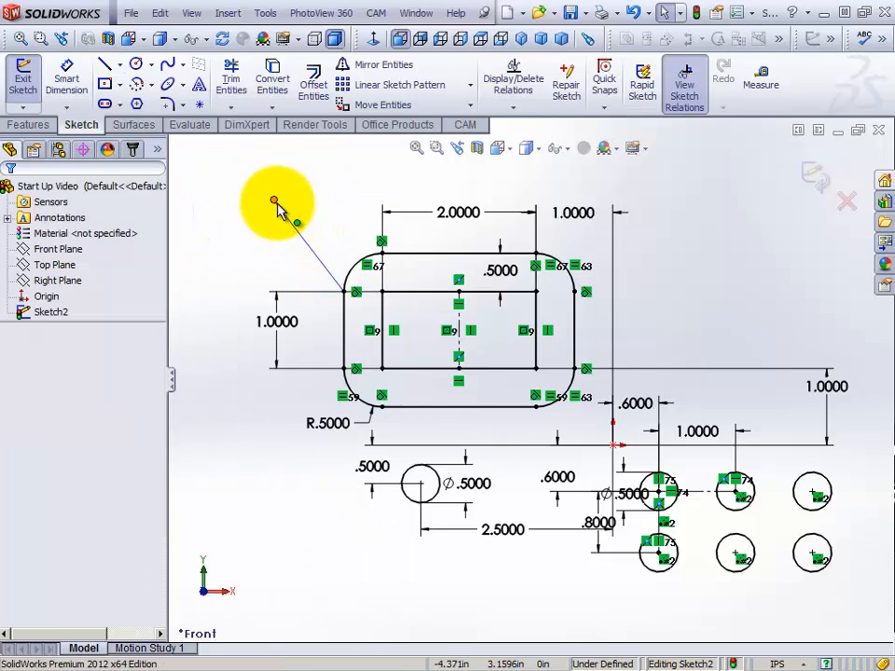
mouse_move(276, 204)
mouse_down()
mouse_move(254, 266)
mouse_move(330, 199)
mouse_move(274, 213)
mouse_move(334, 244)
mouse_move(270, 191)
mouse_move(280, 269)
mouse_move(277, 214)
mouse_up()
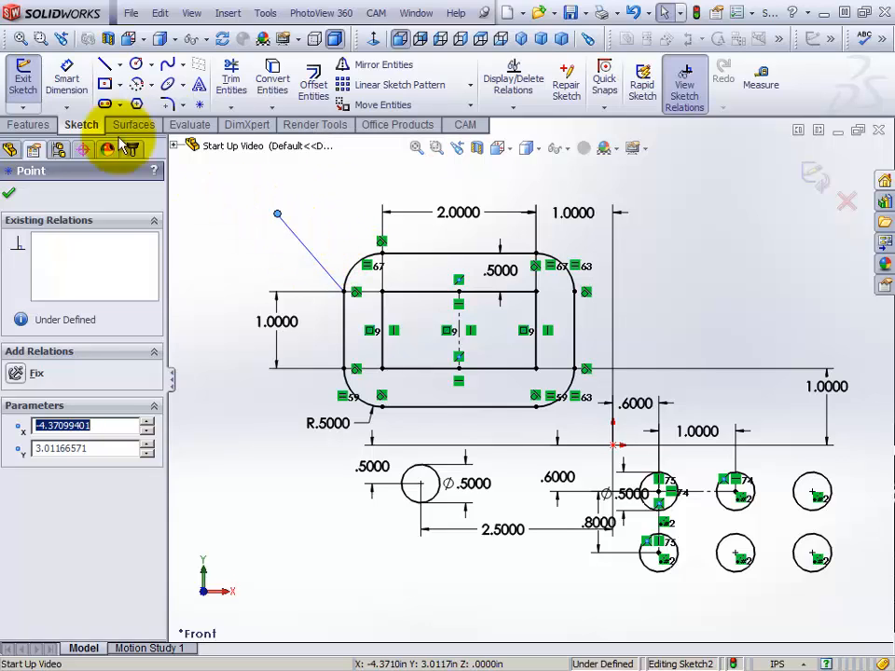
Dimension the angled line's length as 1.000 in
click(66, 84)
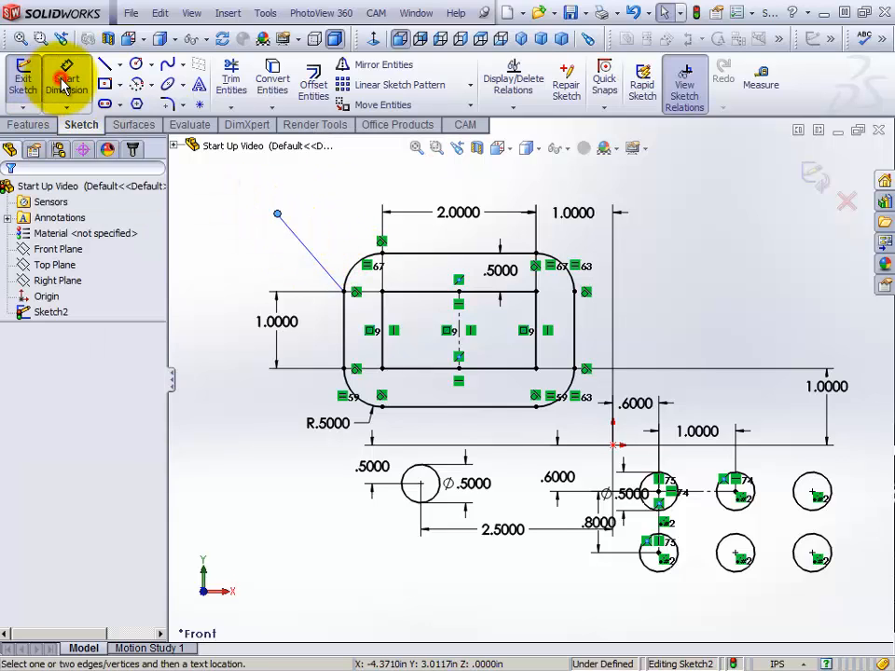
click(303, 252)
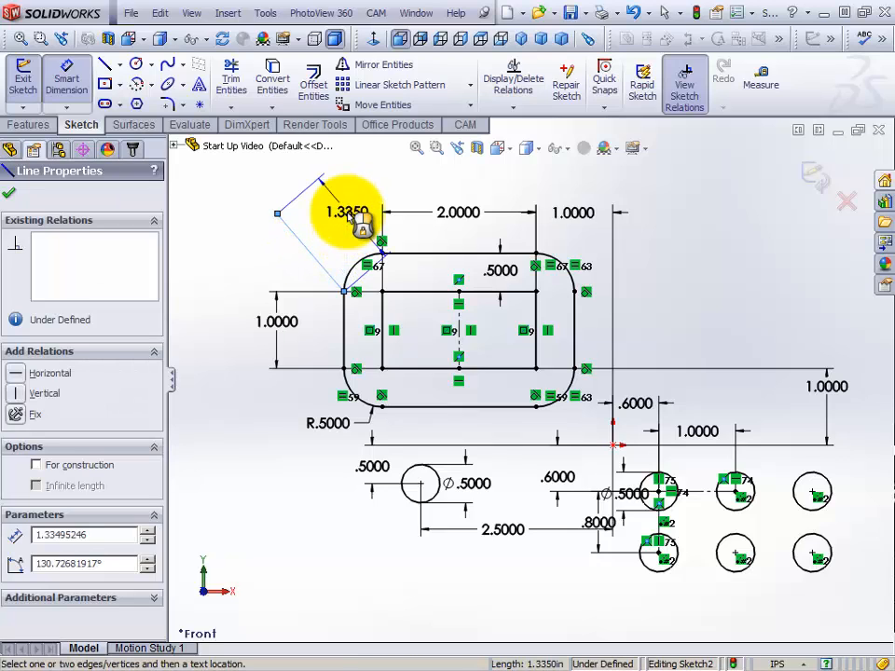
click(364, 225)
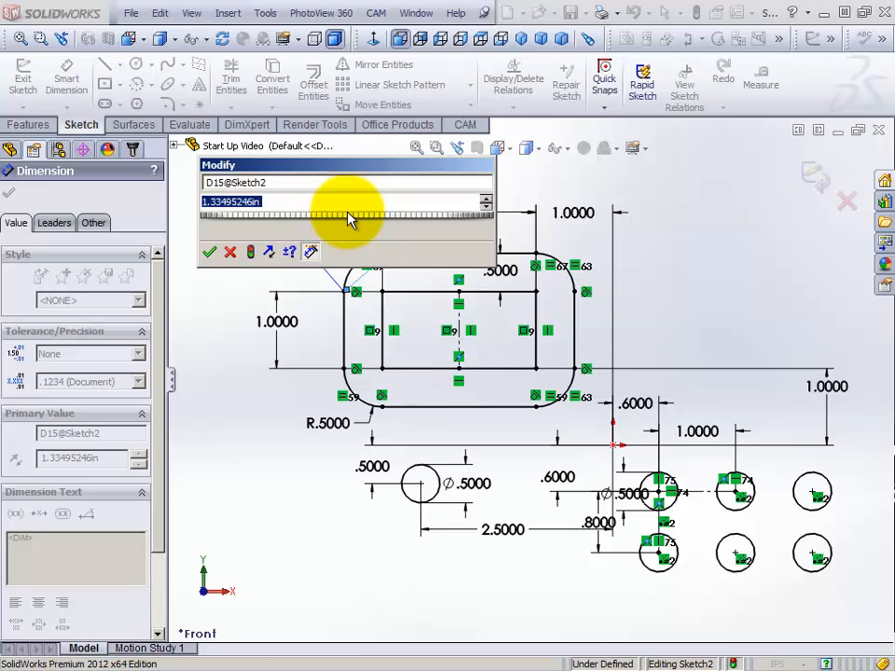
text(1.0)
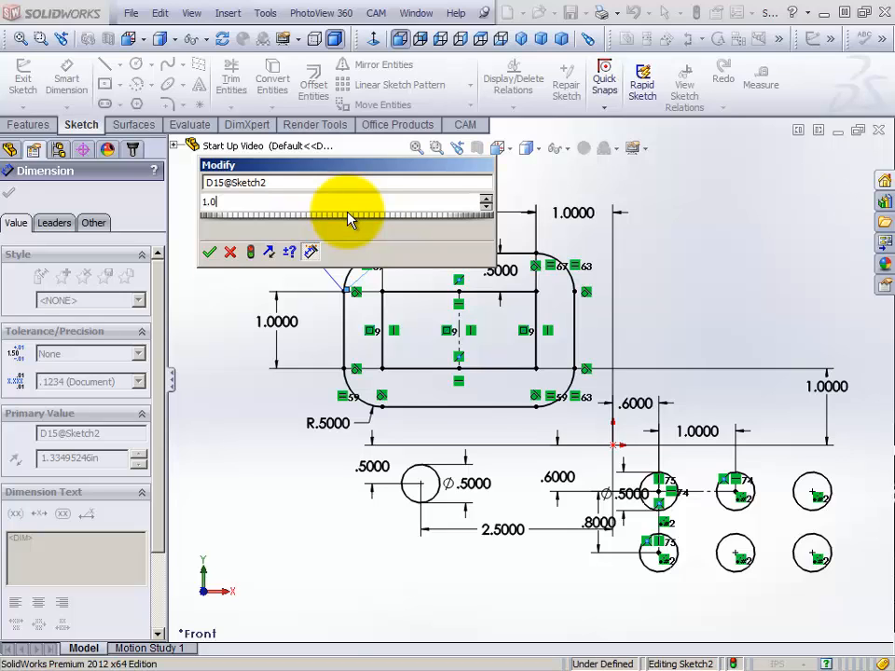
text(00)
key(Return)
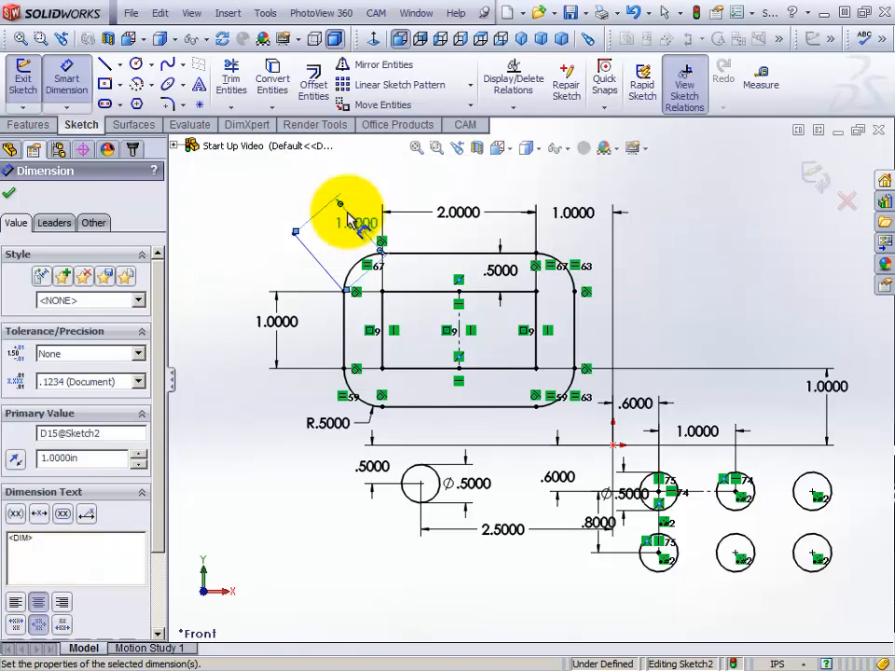
right_click(235, 201)
click(263, 199)
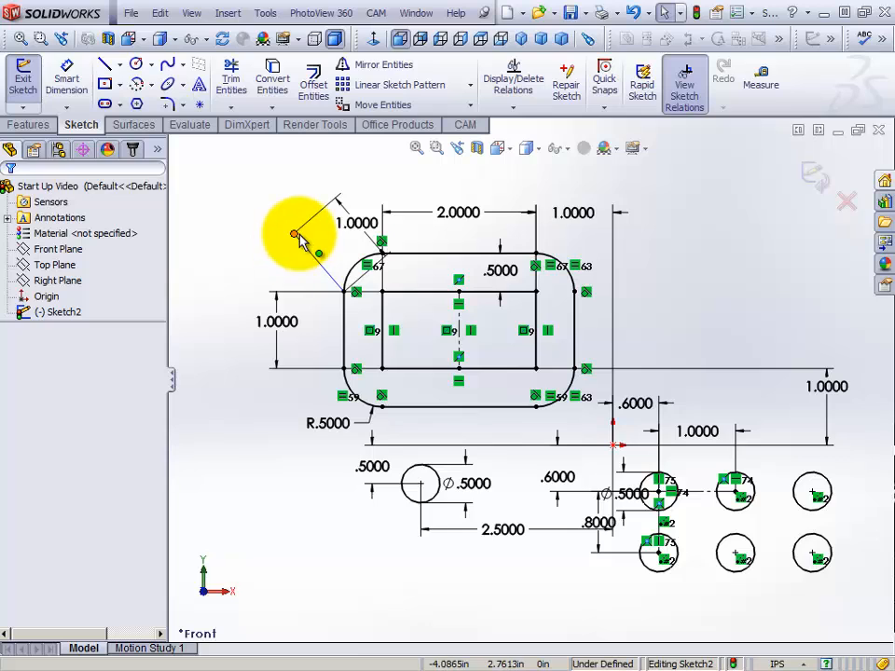
Test the angled line's free endpoint and dimension the angle between the line and the outer profile's left edge as 145 degrees
drag(302, 239, 286, 221)
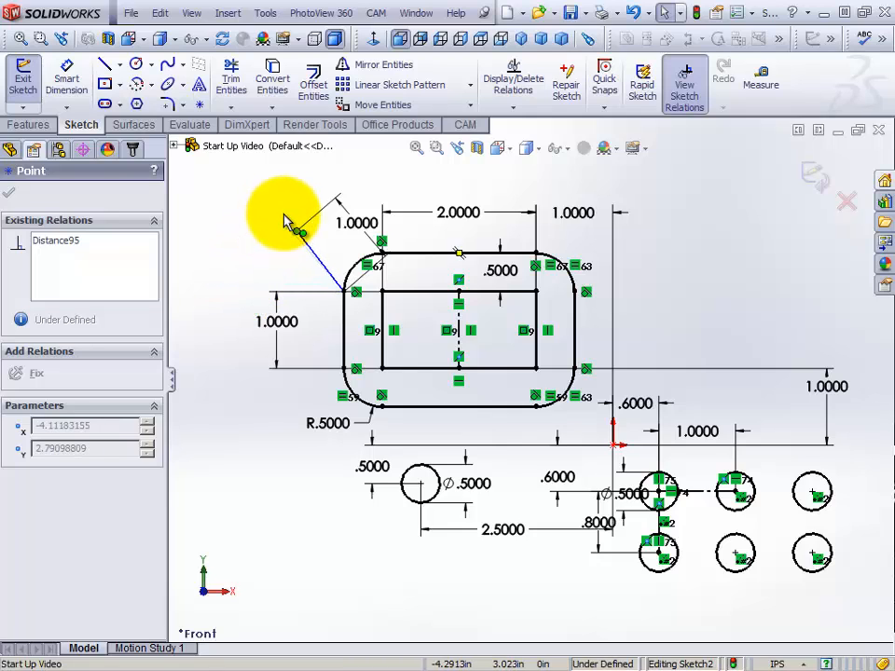
click(233, 234)
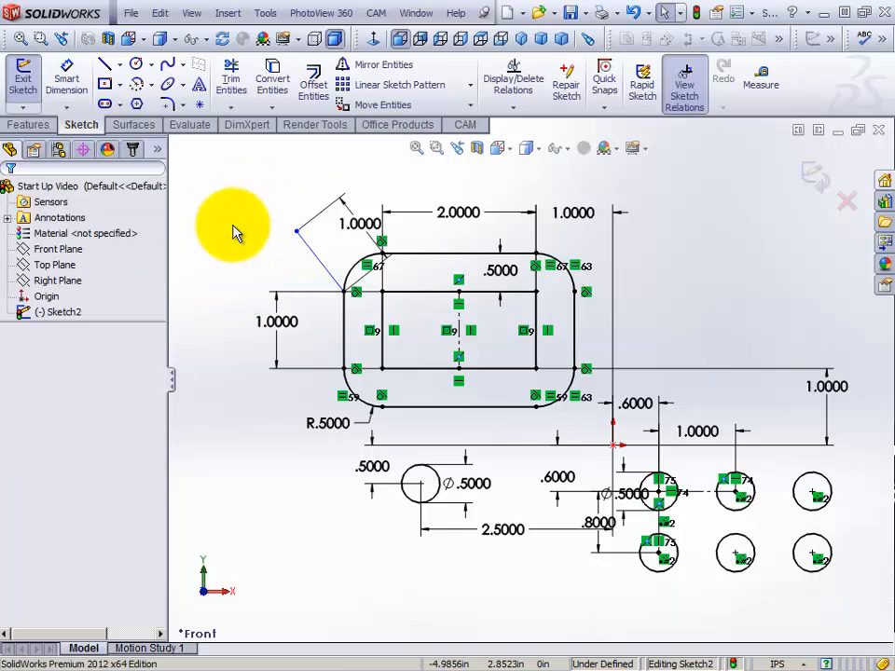
click(67, 84)
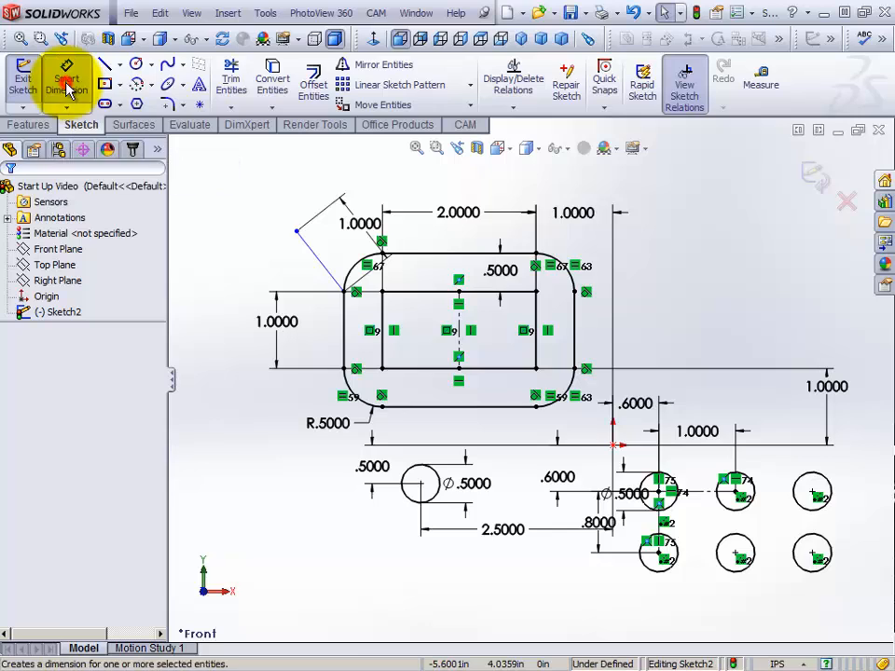
click(324, 270)
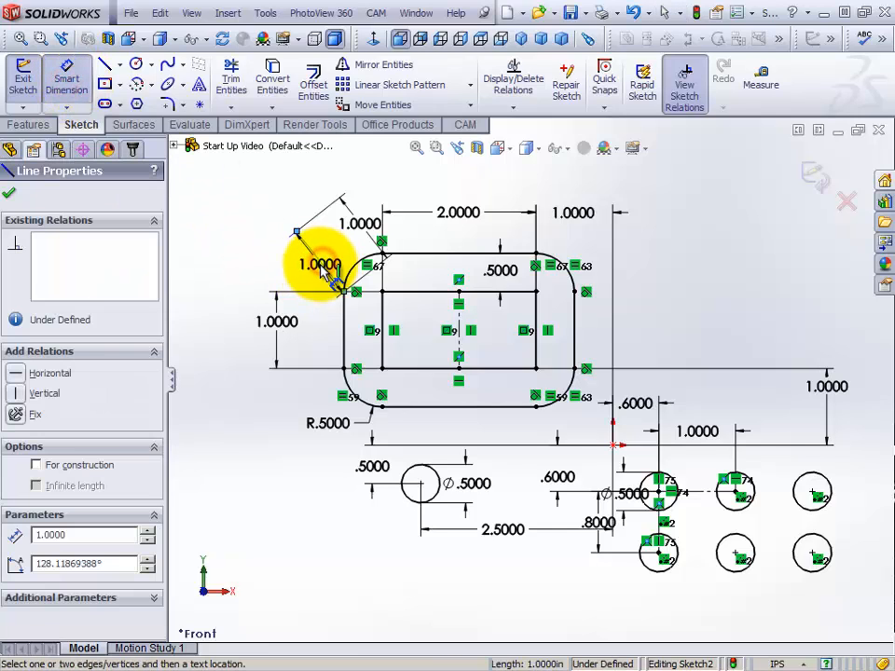
click(346, 332)
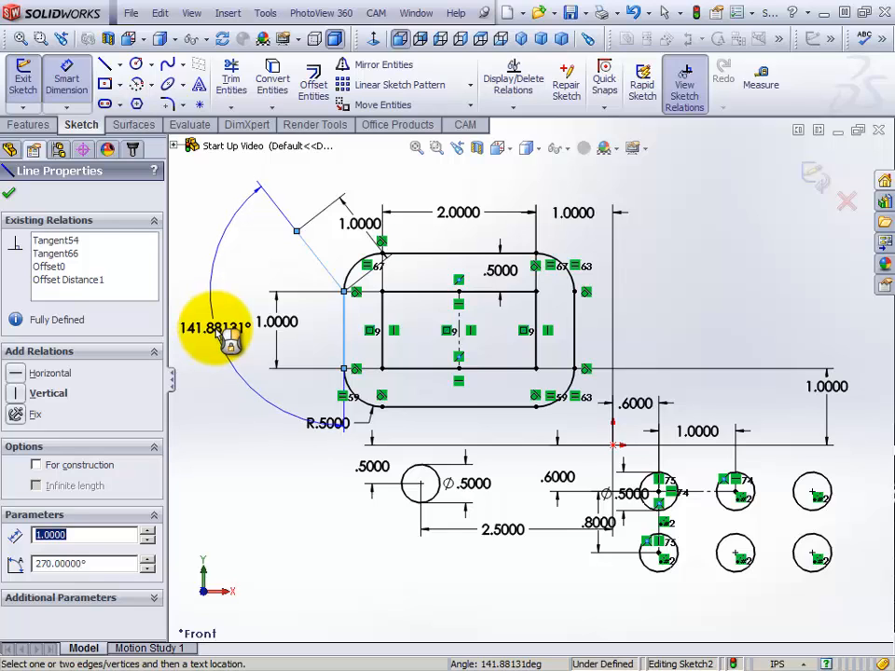
click(219, 332)
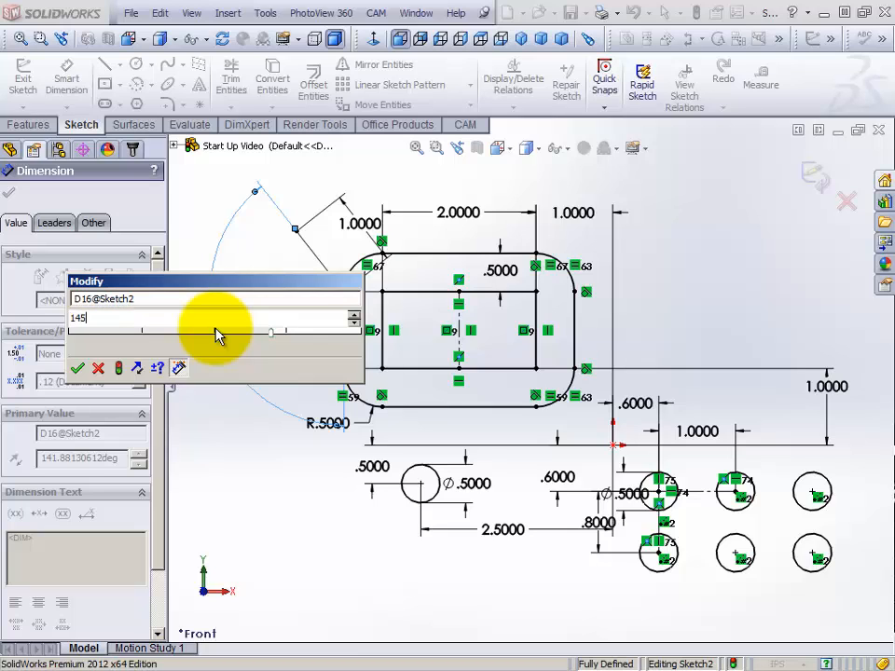
key(Return)
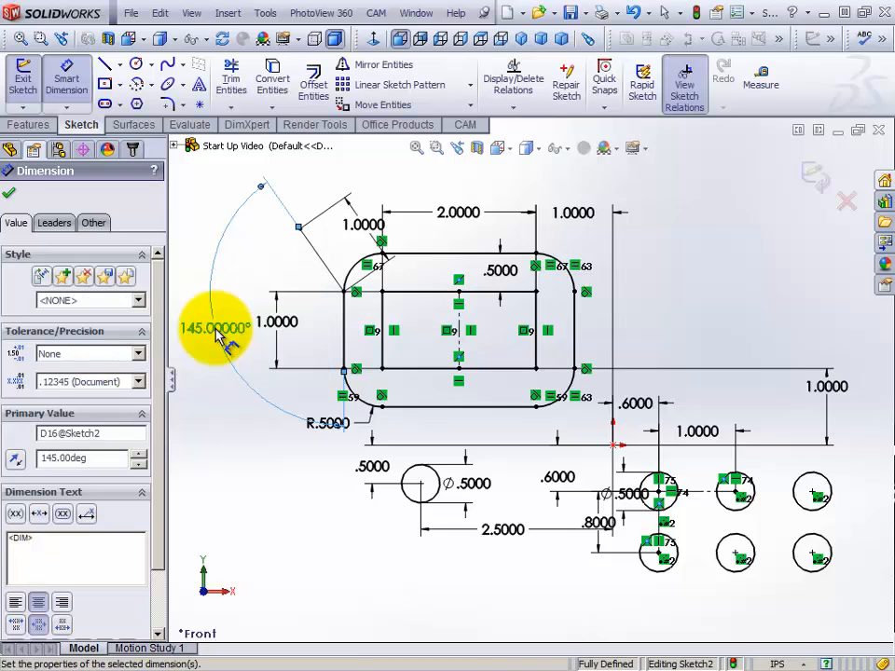
click(11, 195)
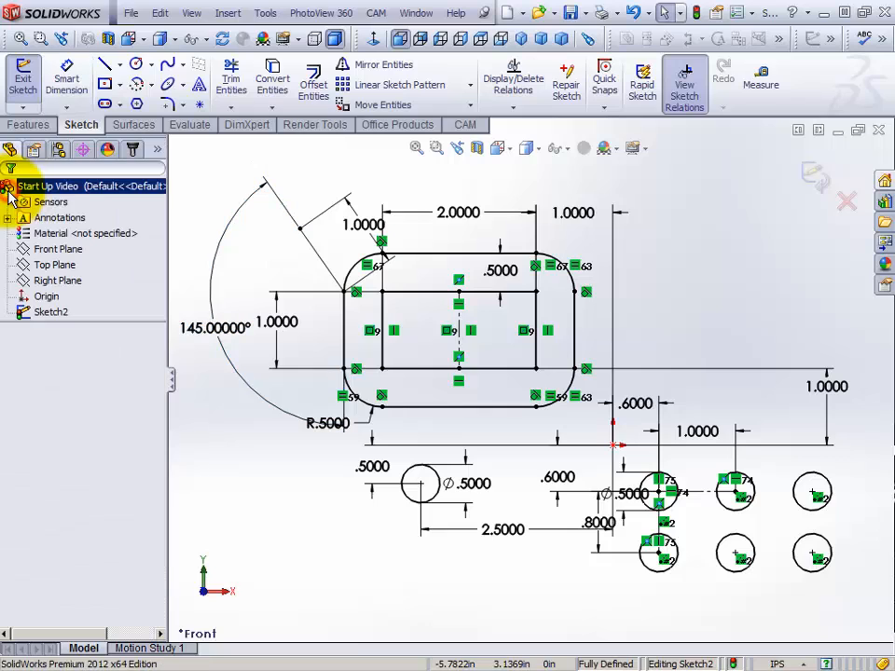
Check the relations and definition status of the angled line's free endpoint and the single circle's center point, and clear the selection
click(302, 230)
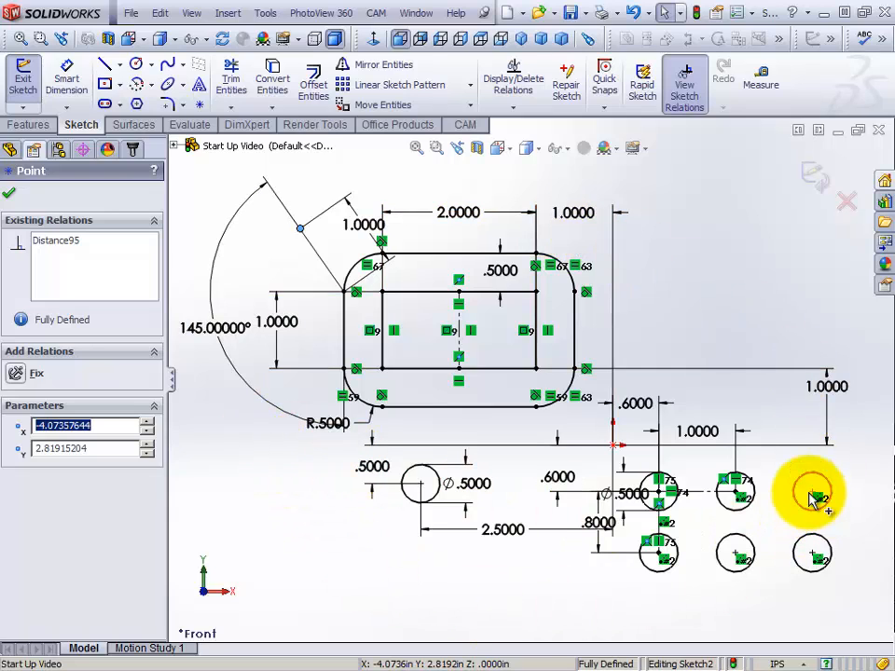
click(421, 485)
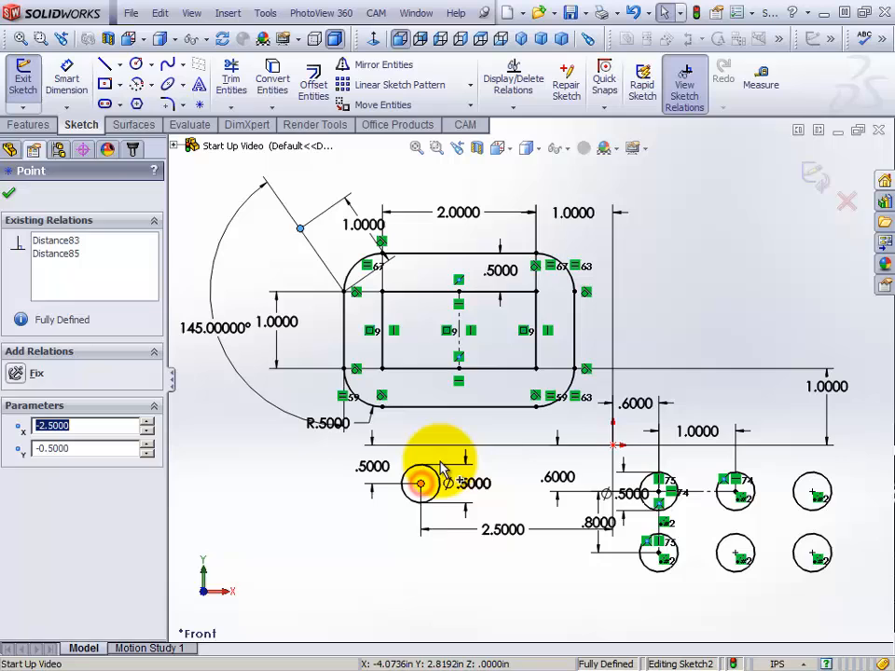
click(664, 290)
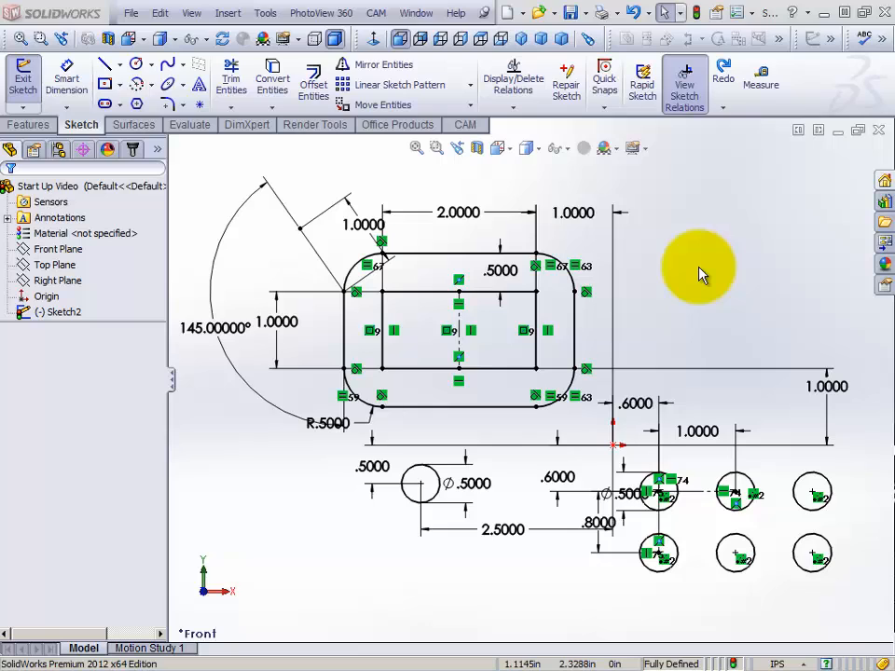
Sketch a vertical centerline in the empty area right of the rounded rectangle, above the circle pattern
right_click(686, 213)
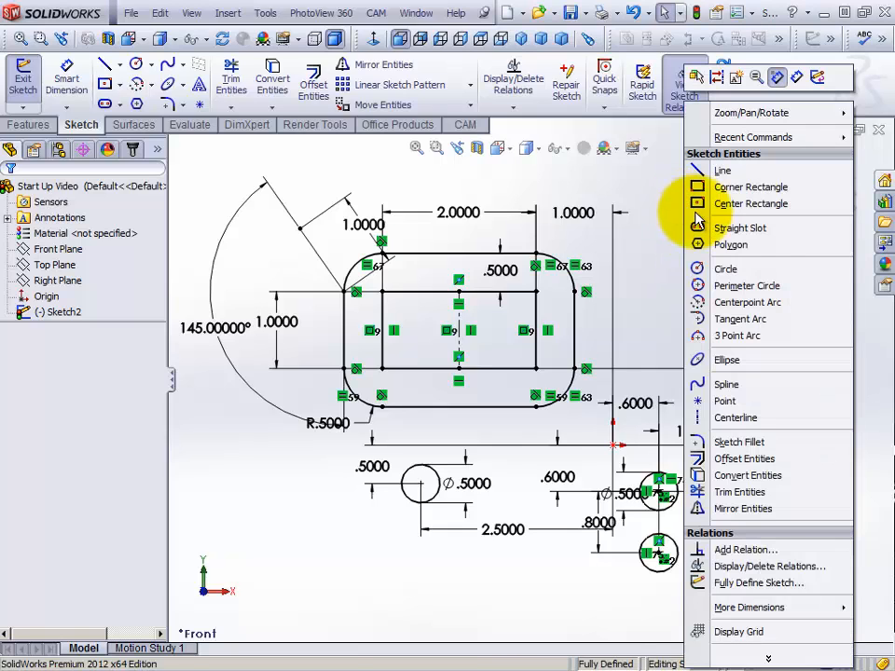
click(750, 420)
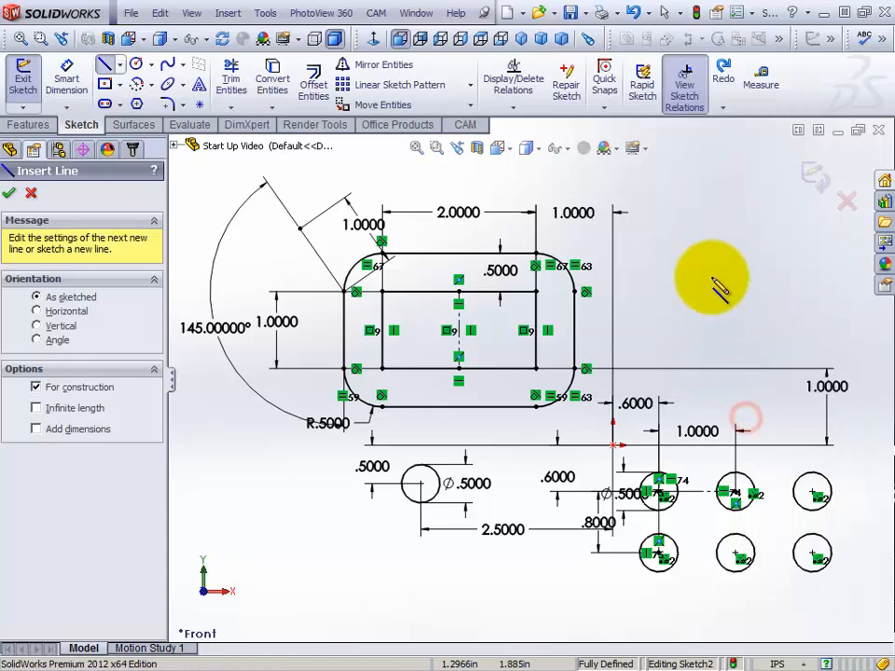
click(715, 218)
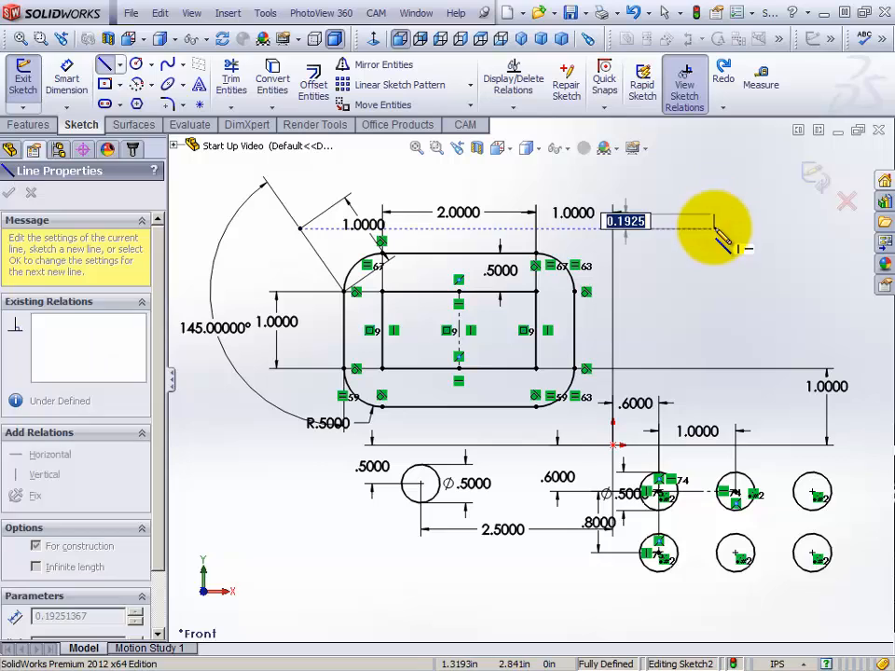
click(715, 331)
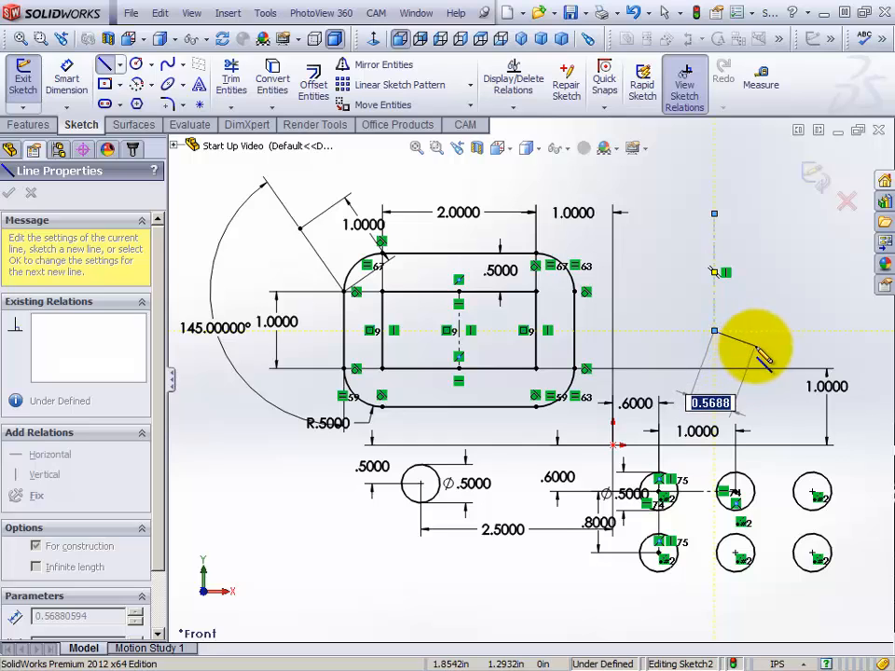
key(Escape)
key(Escape)
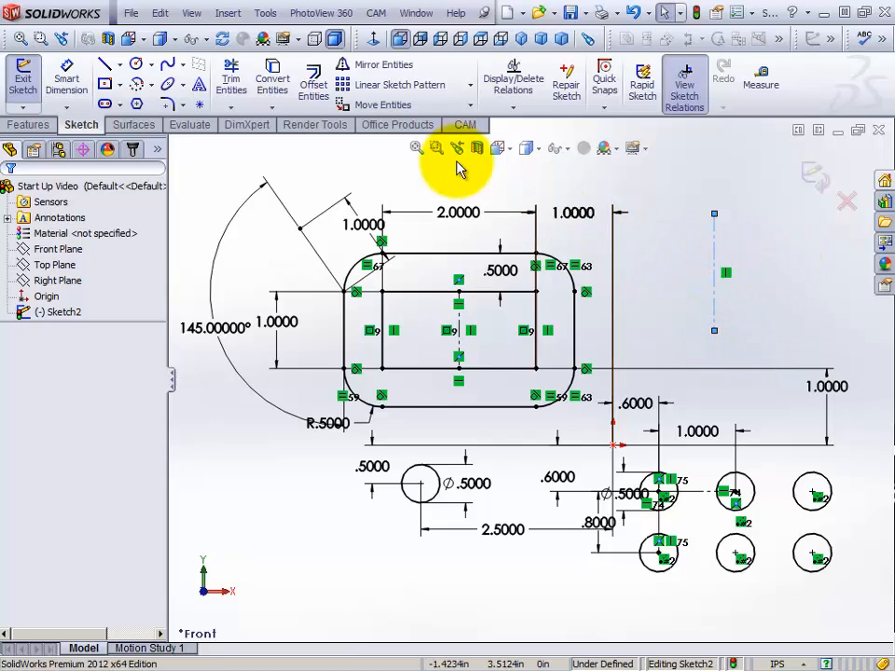
Sketch a circle with a radius of about 0.25 in left of the vertical centerline, level with its midpoint
click(136, 66)
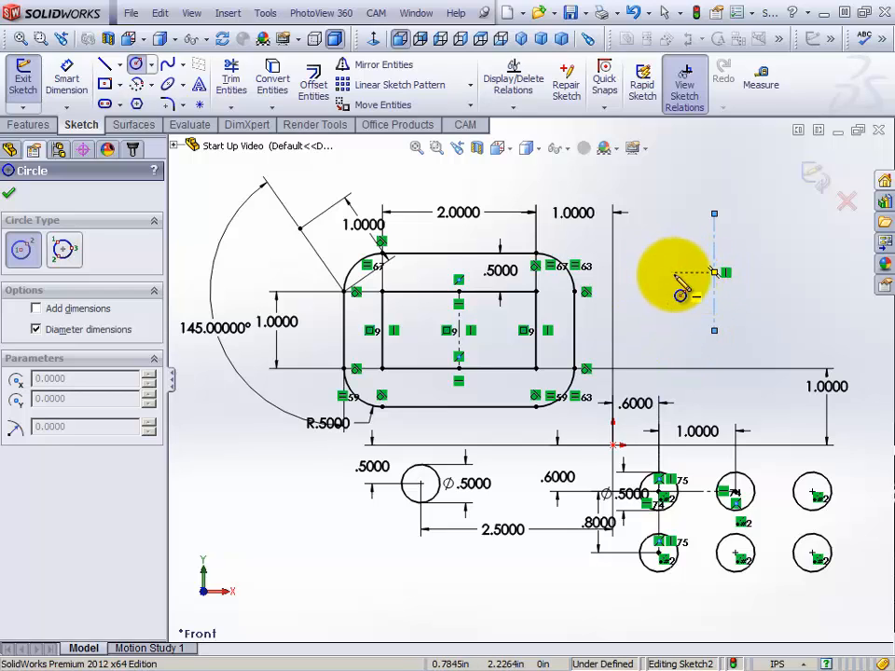
click(660, 273)
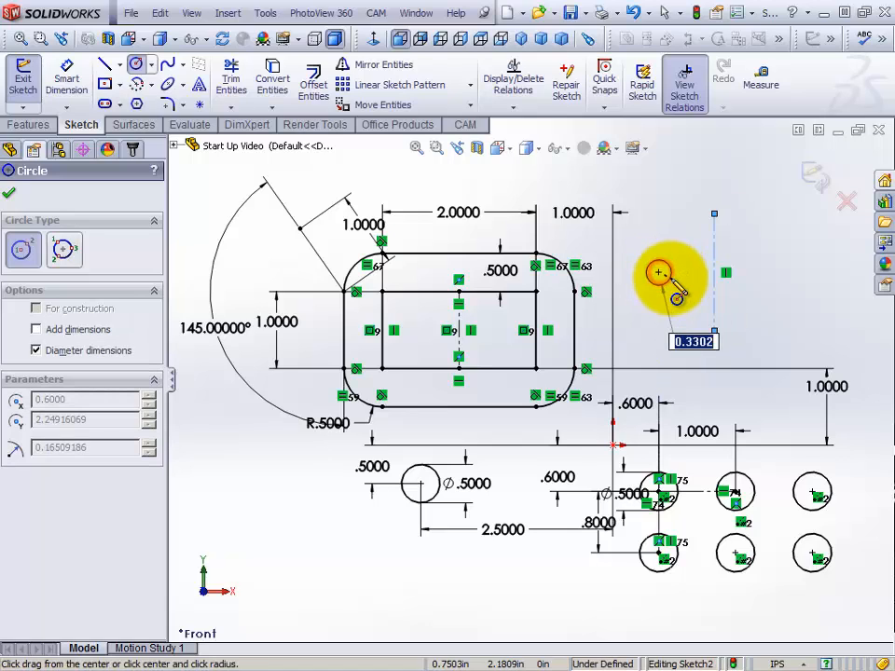
click(682, 301)
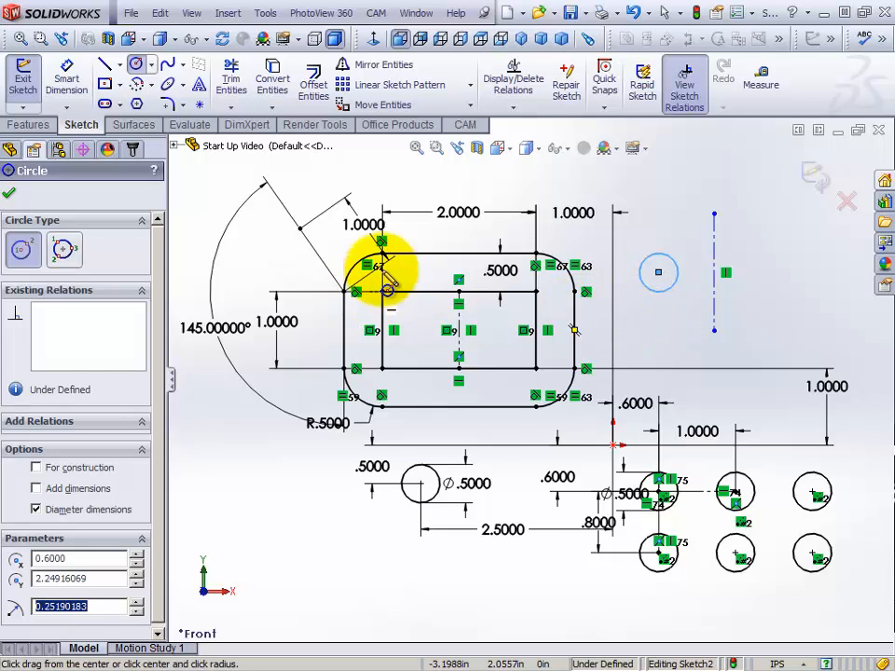
right_click(660, 180)
click(690, 188)
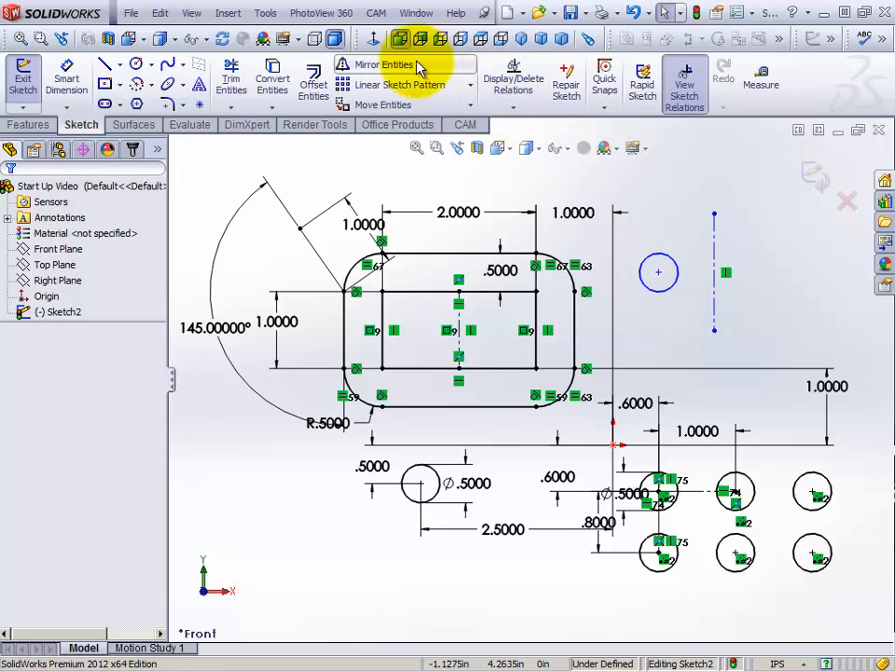
Mirror the circle about the vertical centerline, keeping the original as a copy
click(362, 65)
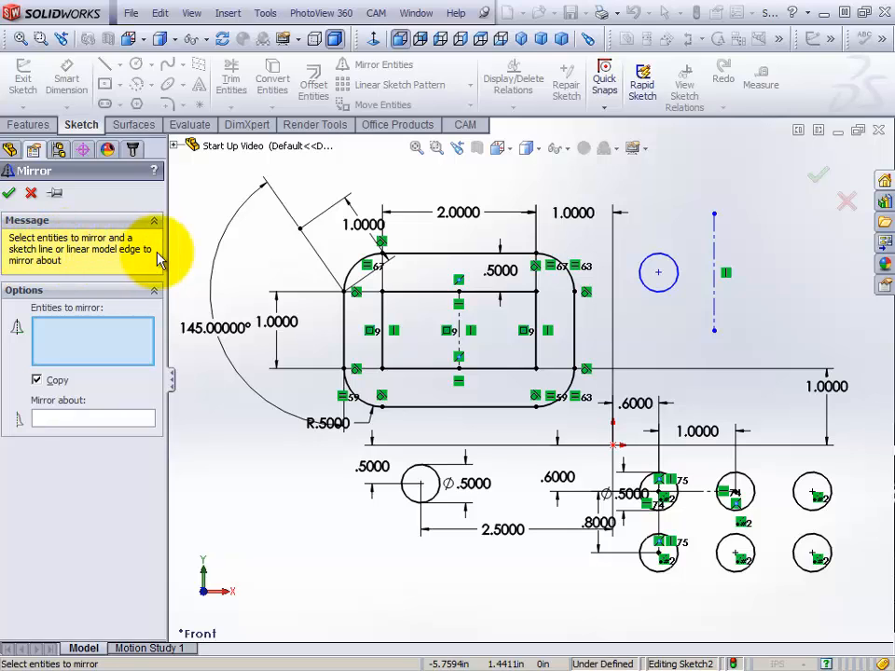
click(93, 345)
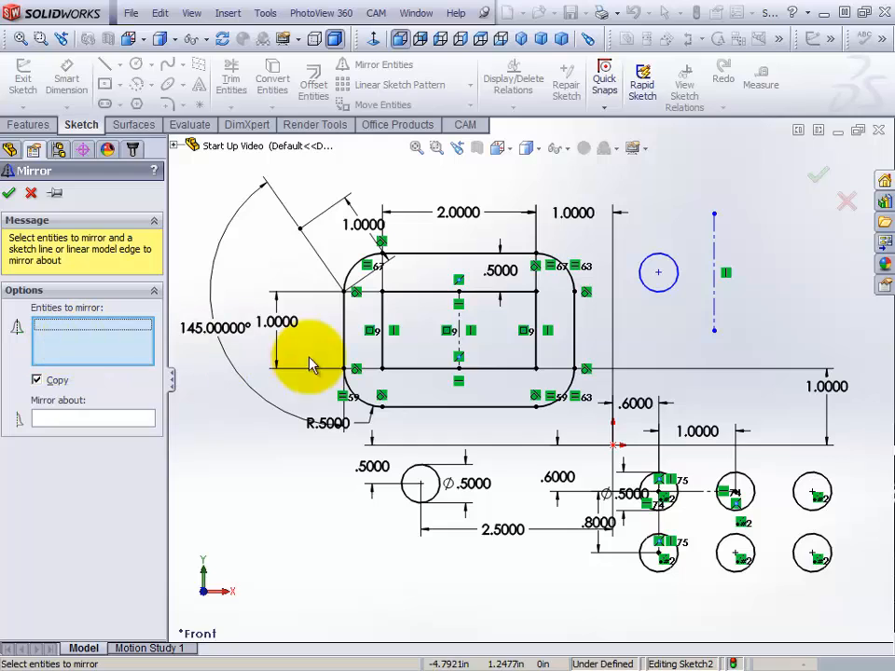
click(661, 294)
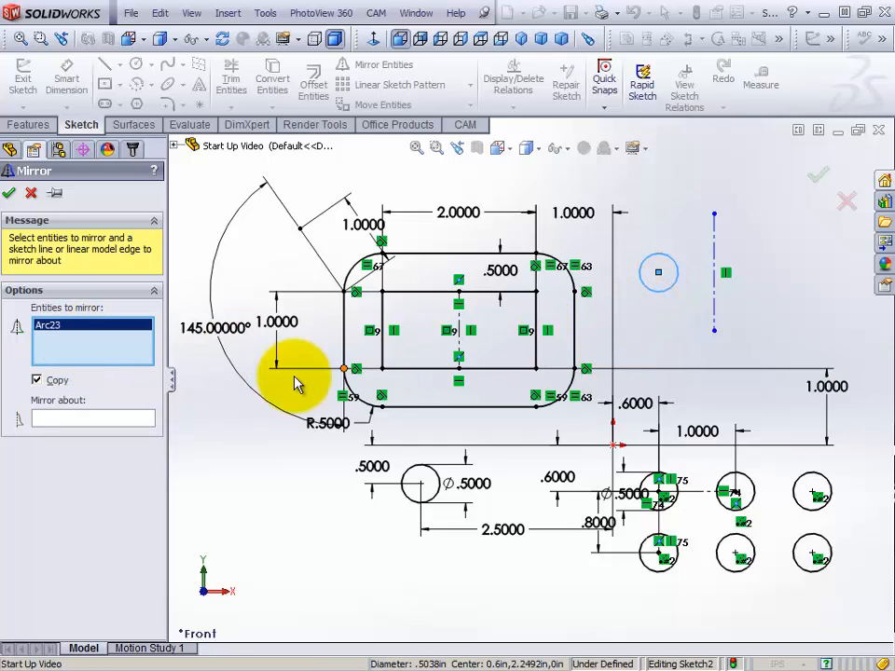
click(78, 420)
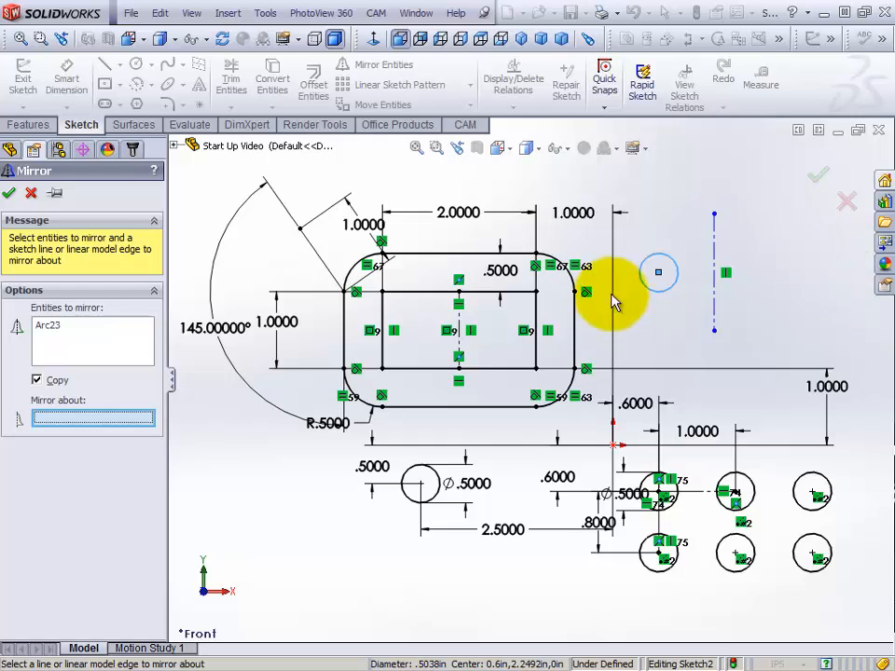
click(716, 312)
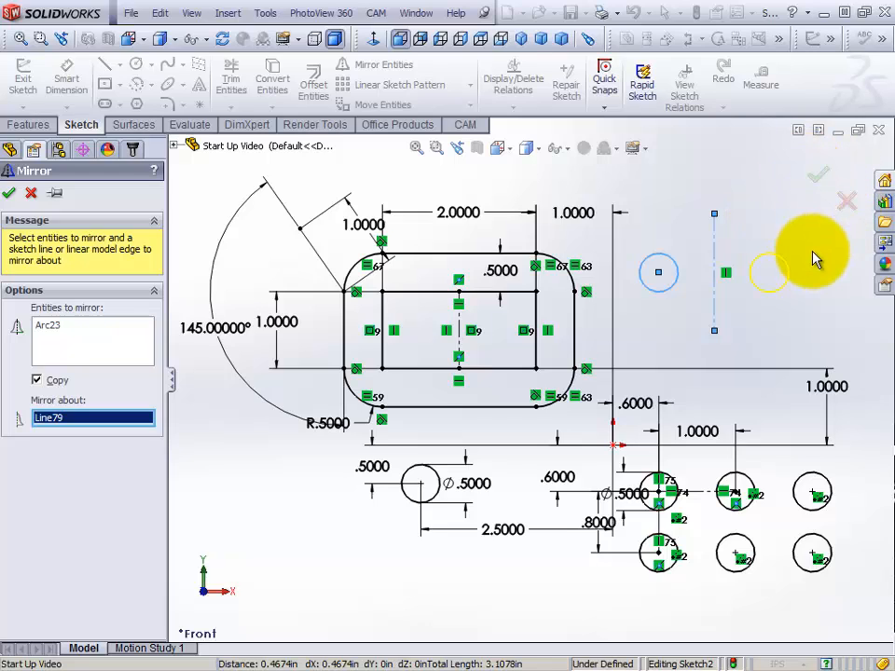
click(820, 178)
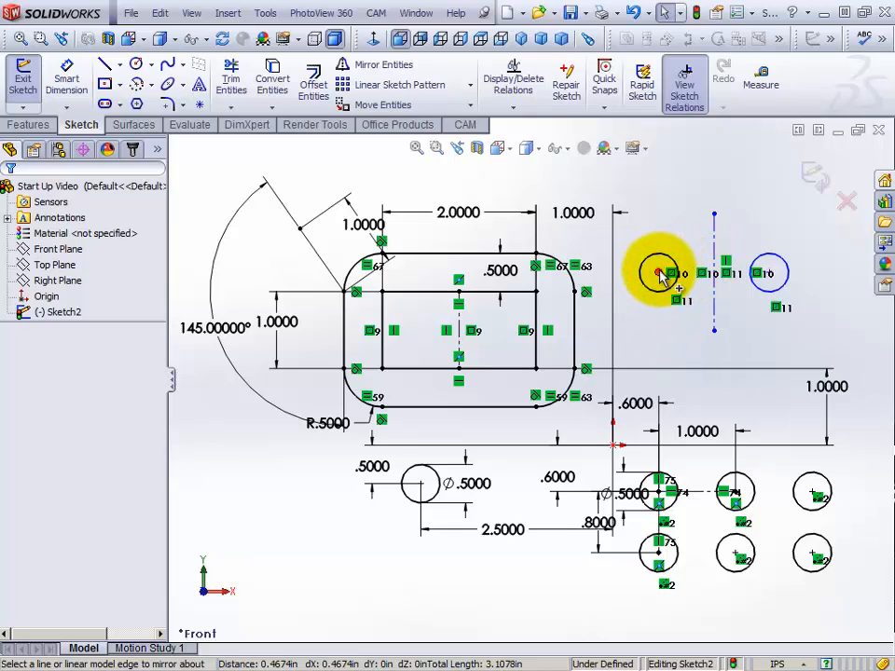
Move the original circle by its center point to test its symmetry with the mirrored circle, and clear the selection
drag(660, 275, 698, 276)
mouse_move(663, 273)
mouse_down()
mouse_move(640, 265)
mouse_move(685, 262)
mouse_move(657, 267)
mouse_move(664, 277)
mouse_up()
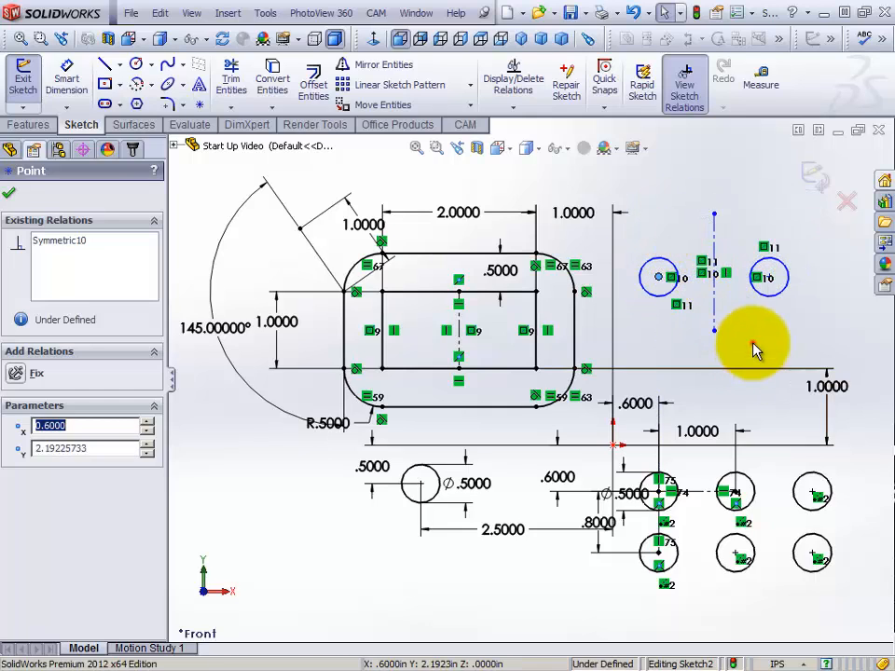
click(760, 342)
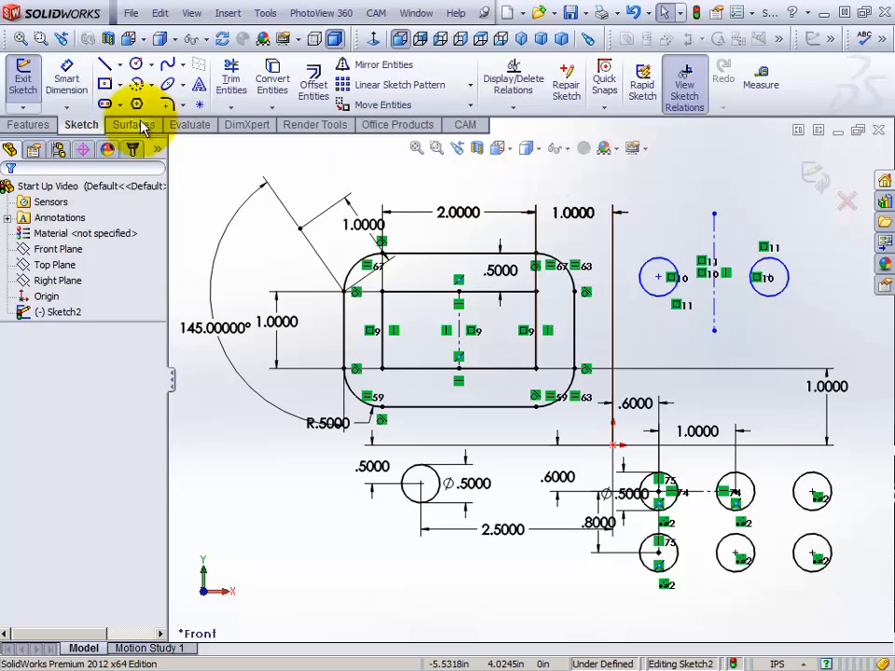
Dimension the horizontal distance from the origin to the original circle's center as 0.6 in
click(67, 82)
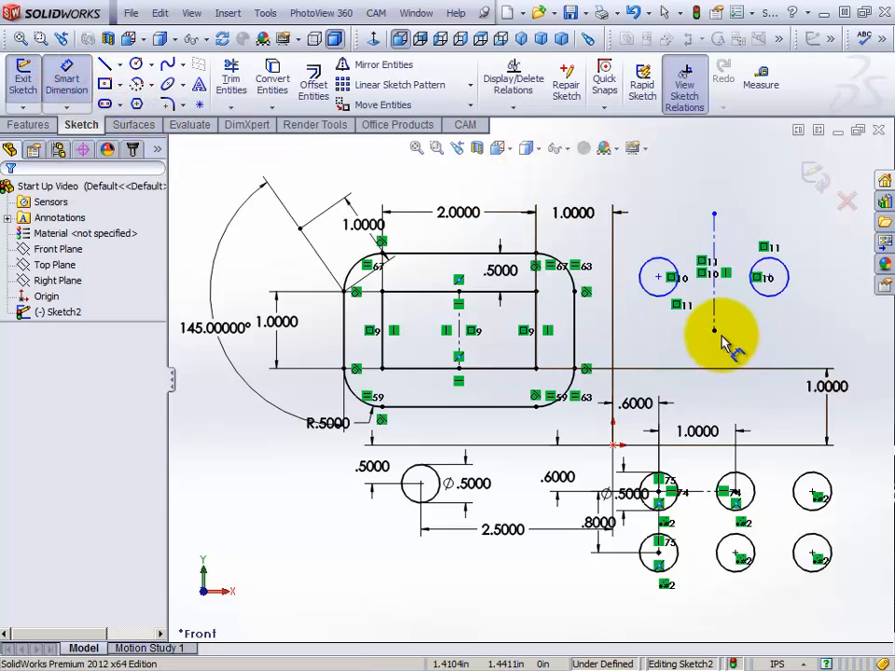
click(615, 445)
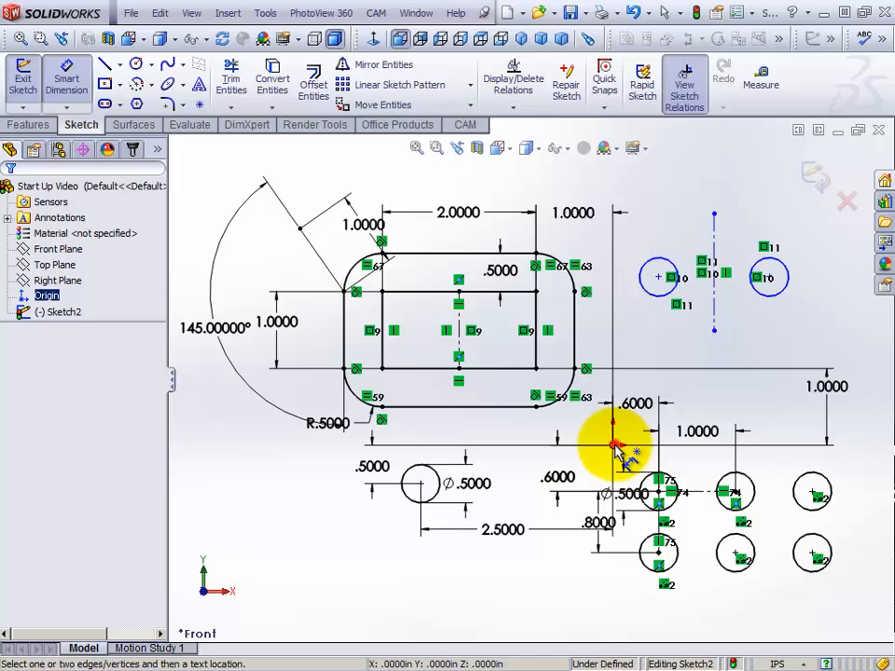
click(661, 278)
click(645, 235)
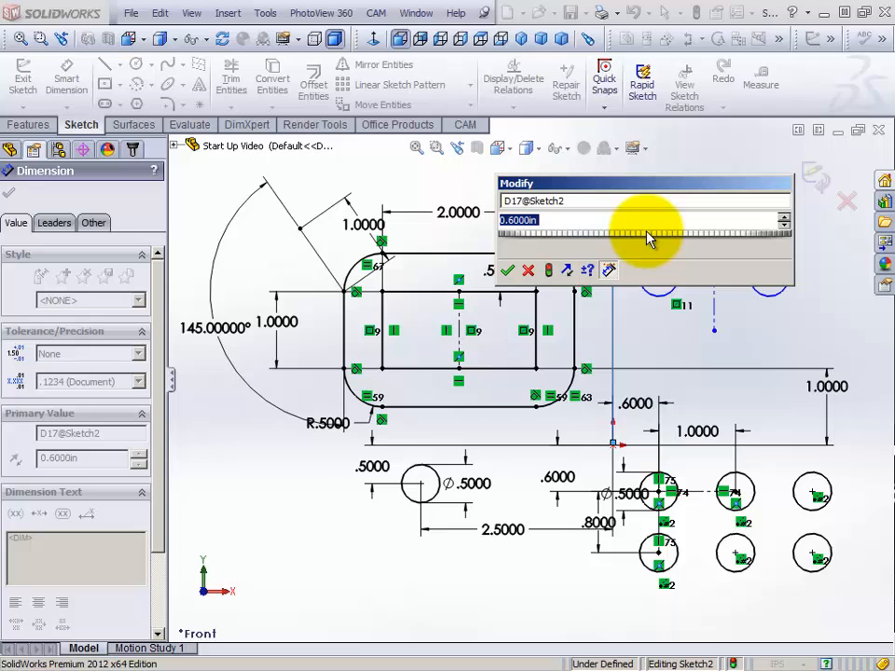
click(508, 270)
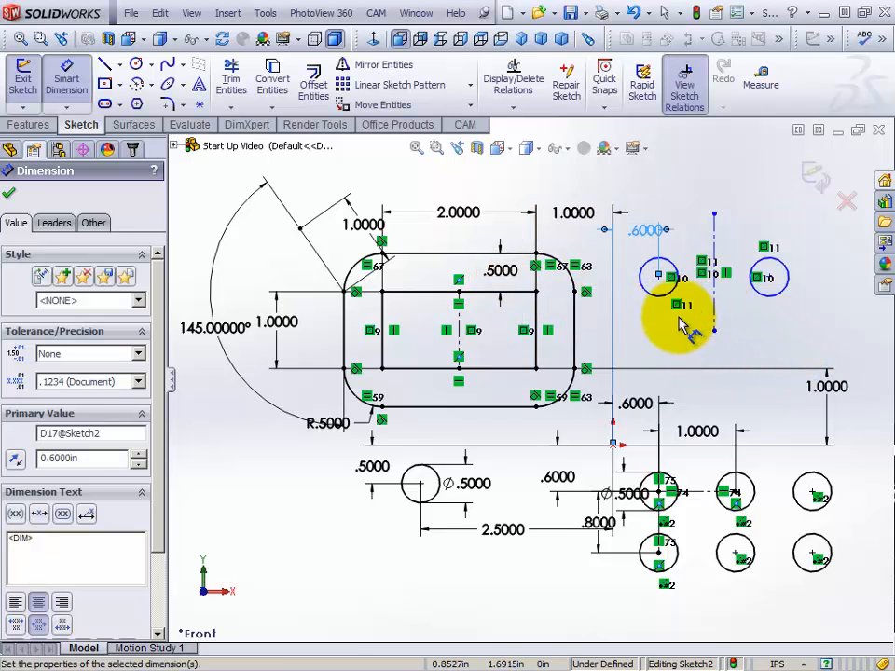
Dimension the original circle's diameter as 0.500 in
click(672, 270)
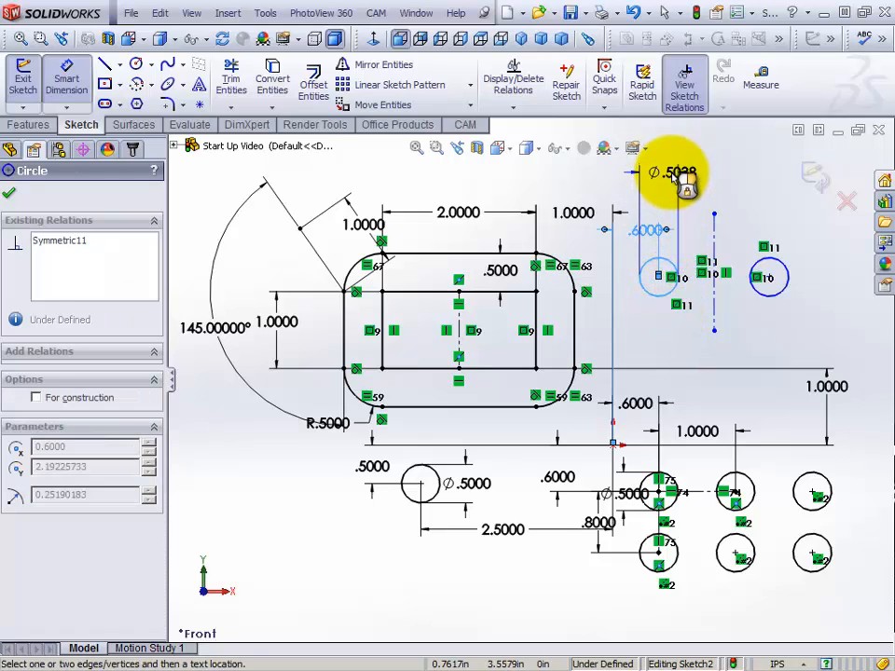
click(674, 177)
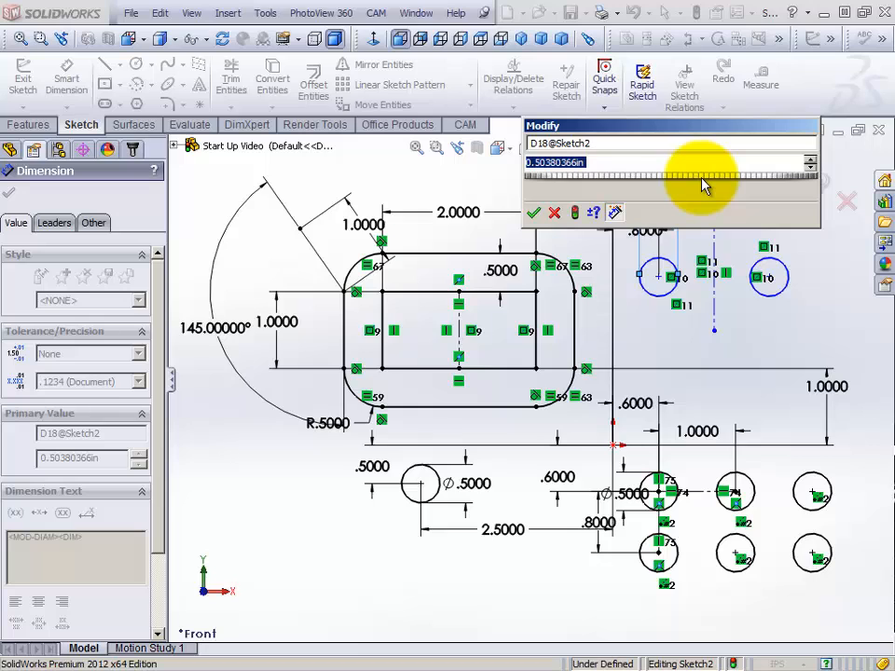
text(.500)
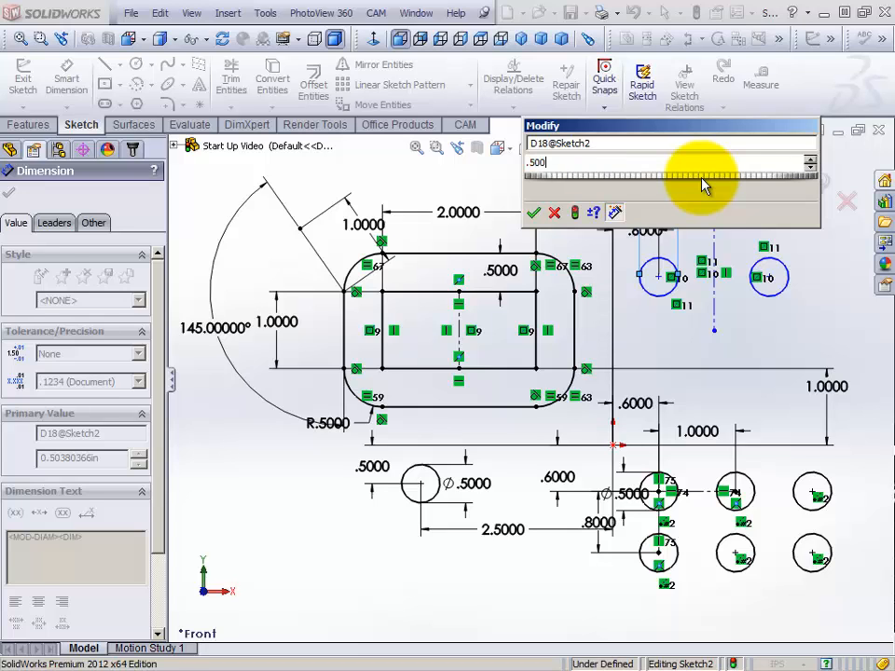
key(Return)
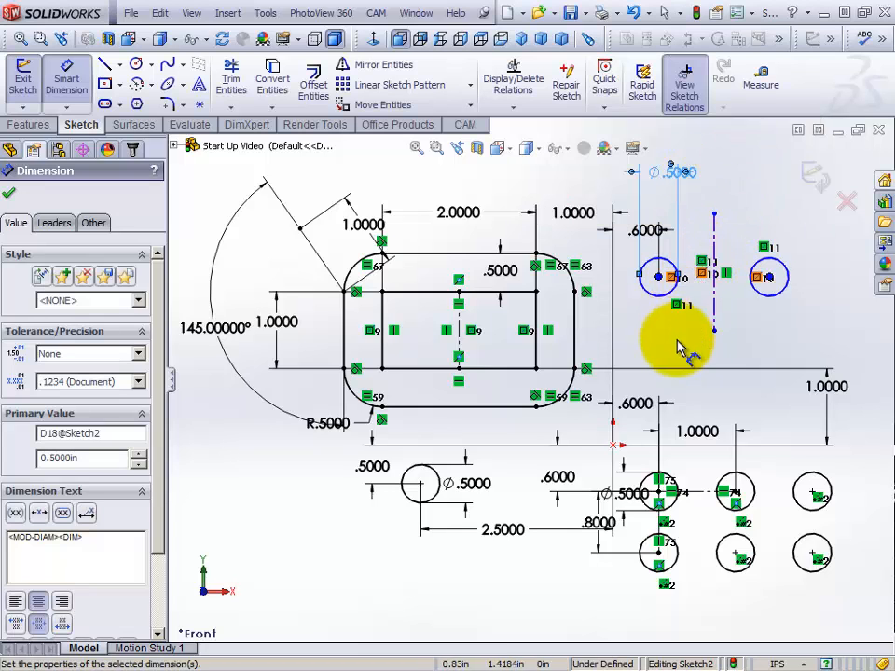
Dimension the vertical distance from the origin to the original circle's center as 2.200 in
click(661, 280)
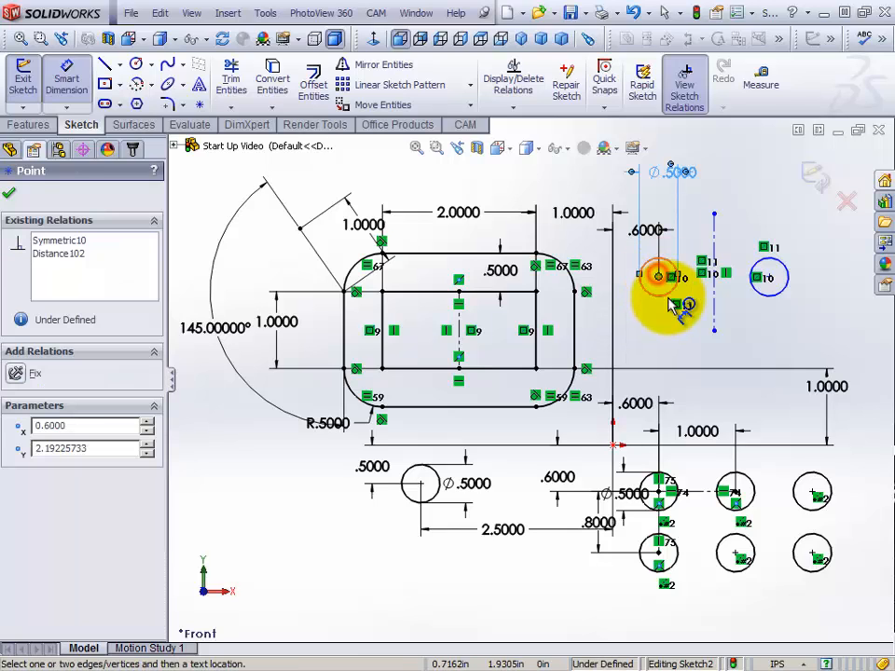
click(613, 445)
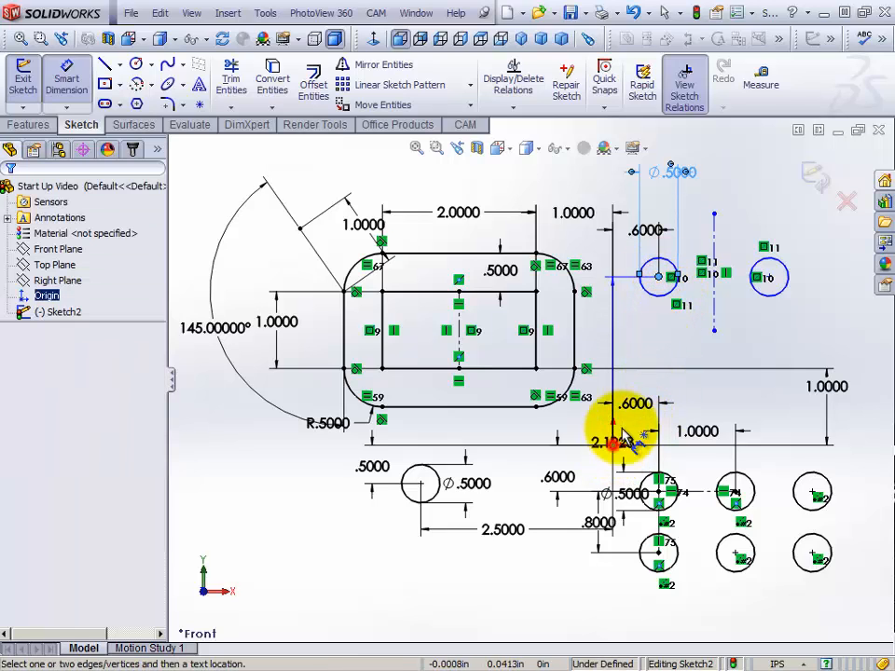
click(661, 344)
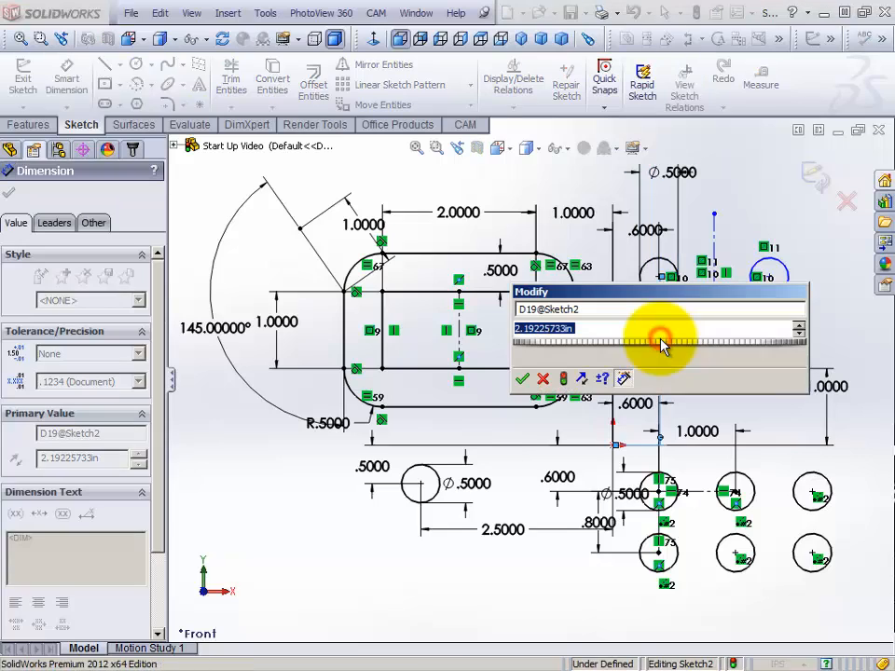
text(2.200)
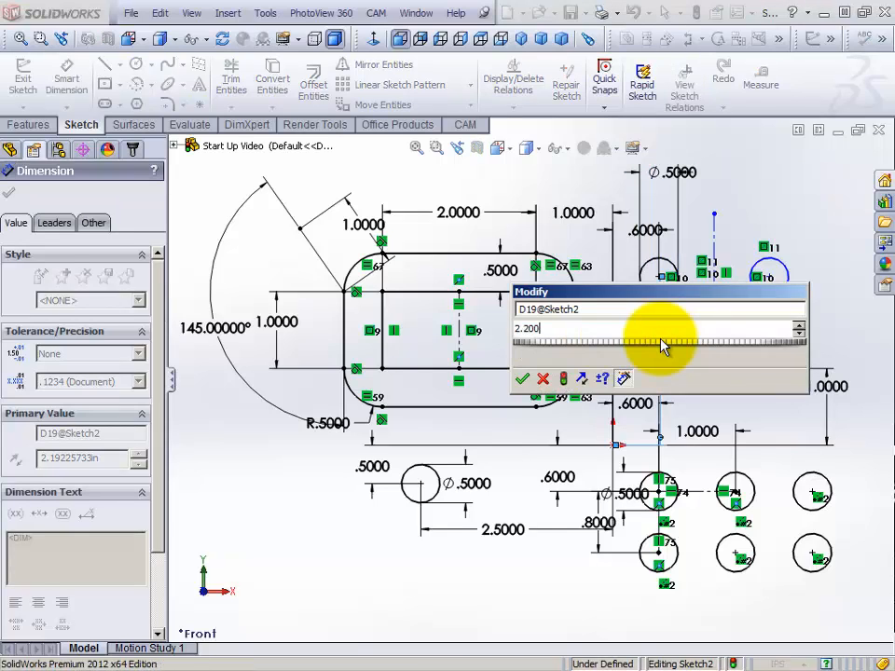
key(Return)
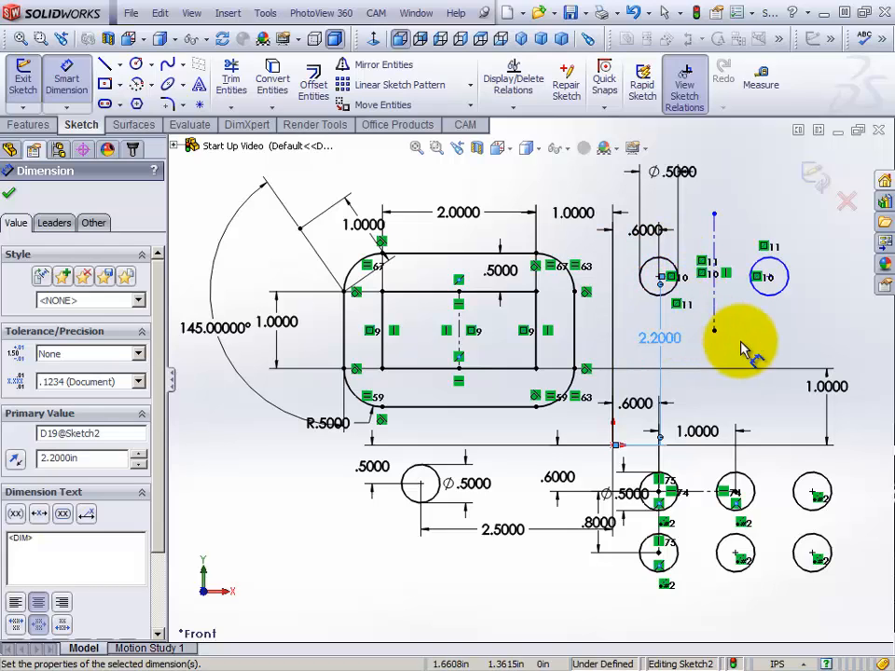
Dimension the distance from the original circle's center to the vertical centerline as 0.700 in and leave the dimension command
click(662, 279)
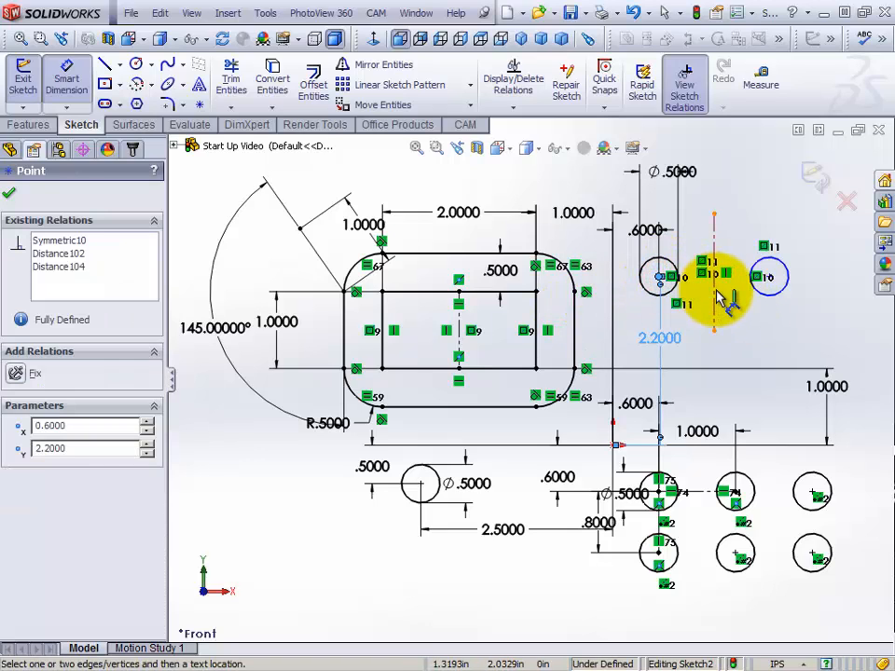
click(715, 287)
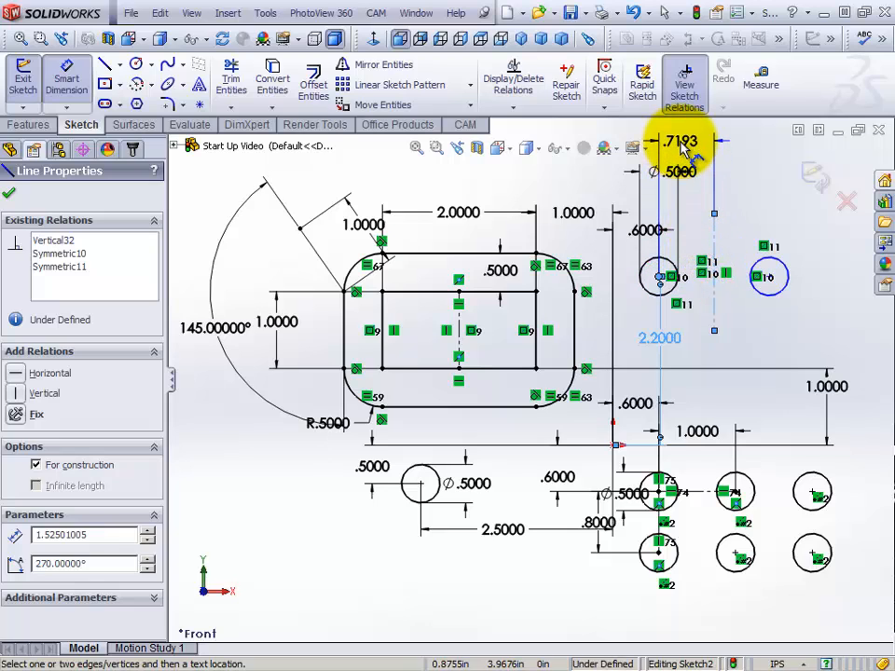
click(690, 147)
text(.700)
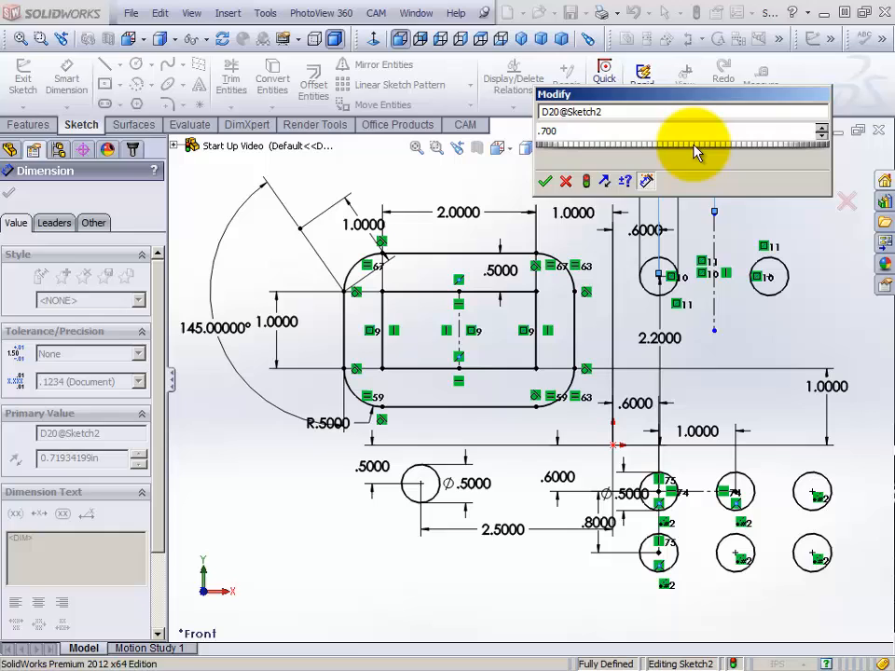
key(Return)
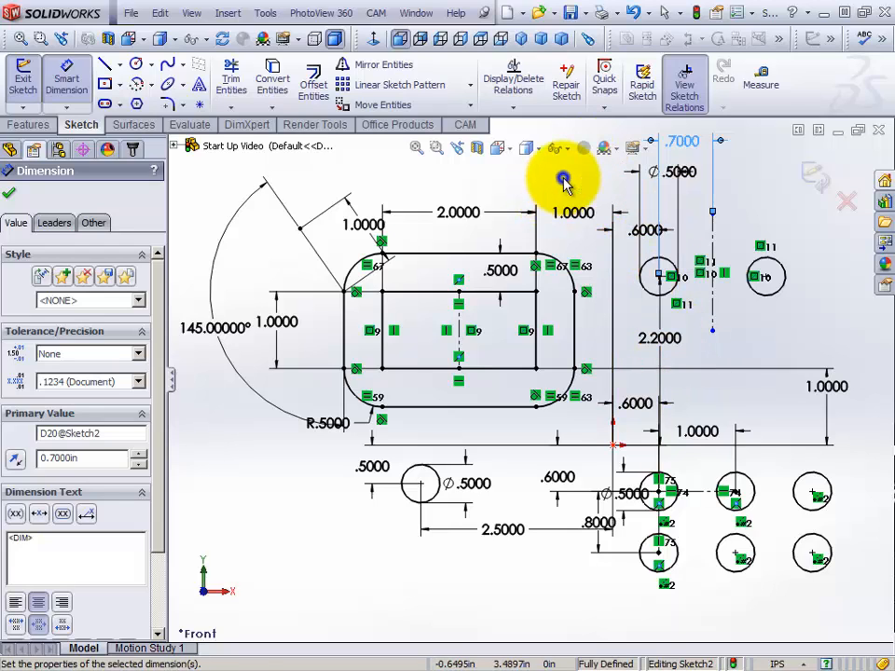
right_click(564, 183)
click(604, 191)
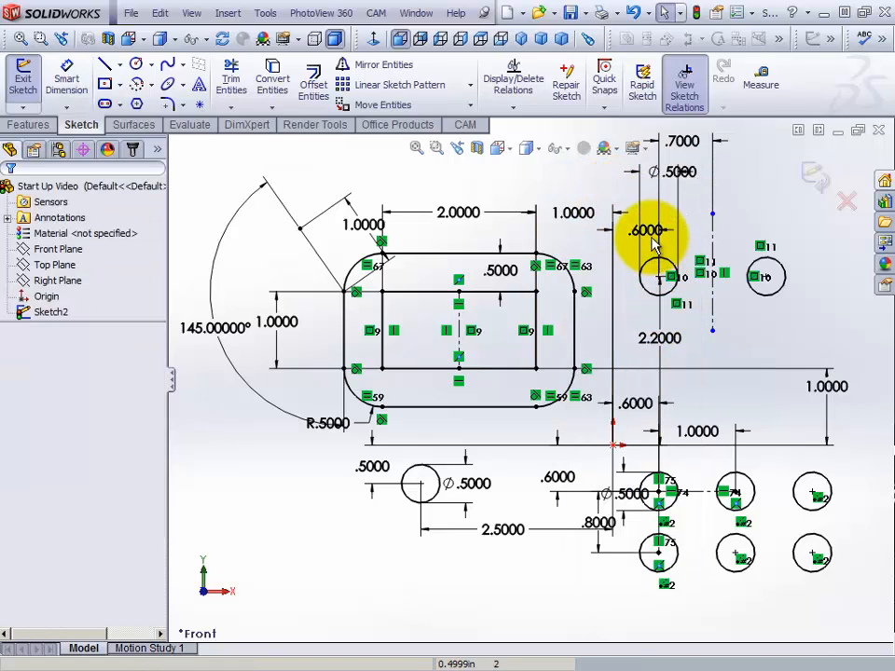
Reposition the original circle's 0.6 in dimension above the rectangle's 1 in dimension and its diameter dimension just above the circle
drag(656, 235, 617, 194)
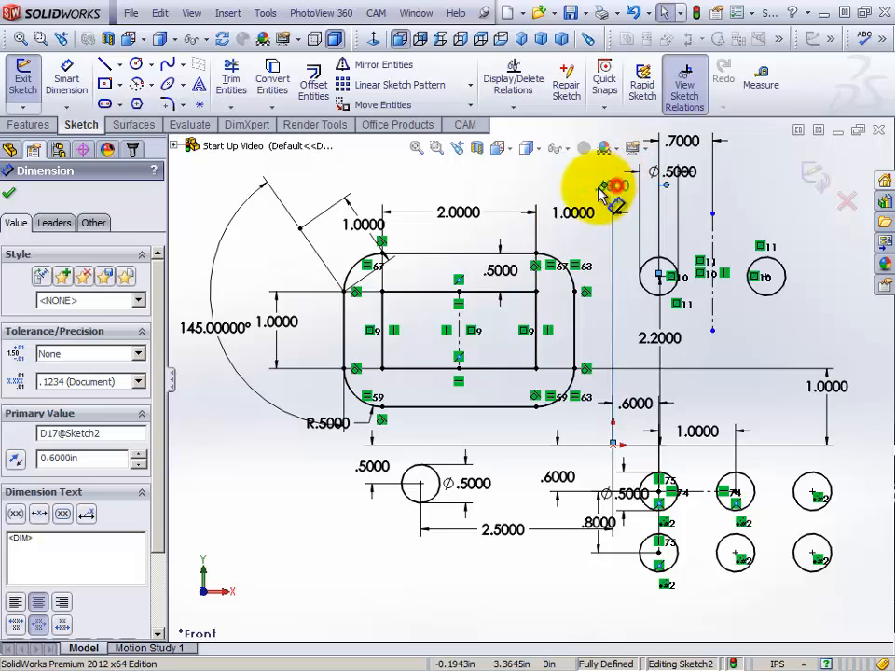
click(603, 186)
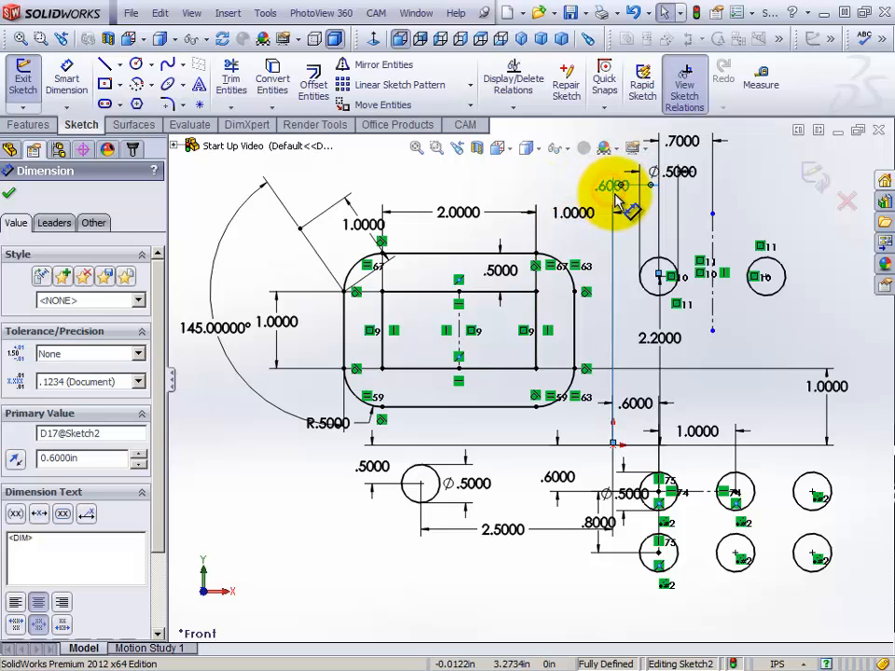
click(607, 183)
drag(605, 187, 582, 189)
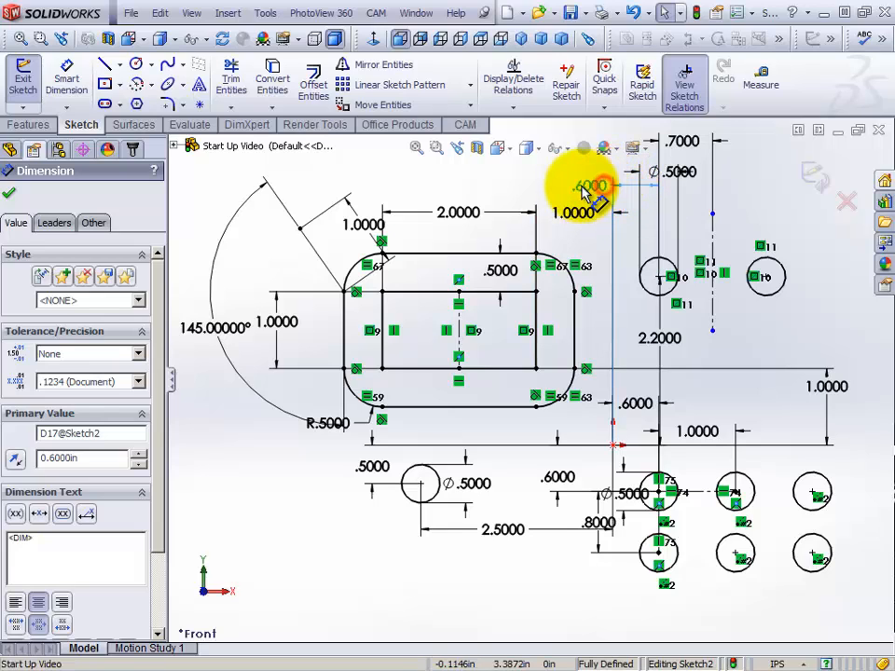
click(563, 184)
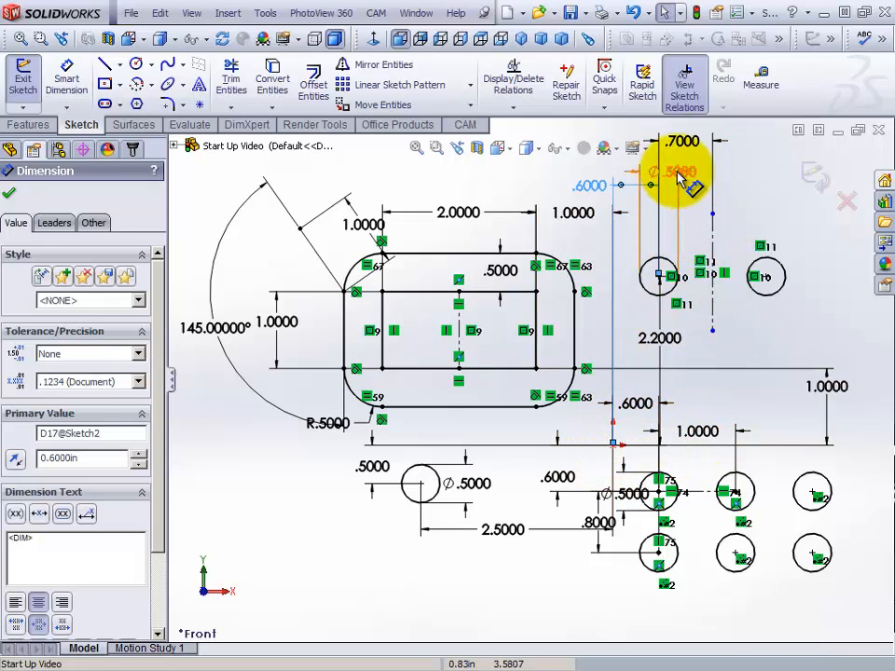
mouse_move(679, 177)
mouse_down()
mouse_move(664, 314)
mouse_move(664, 239)
mouse_up()
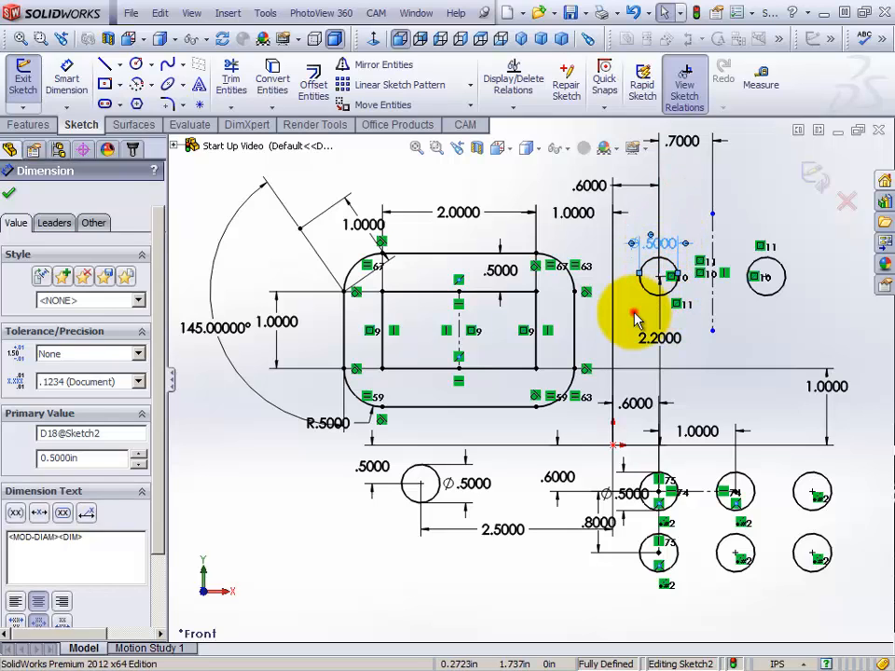
click(633, 311)
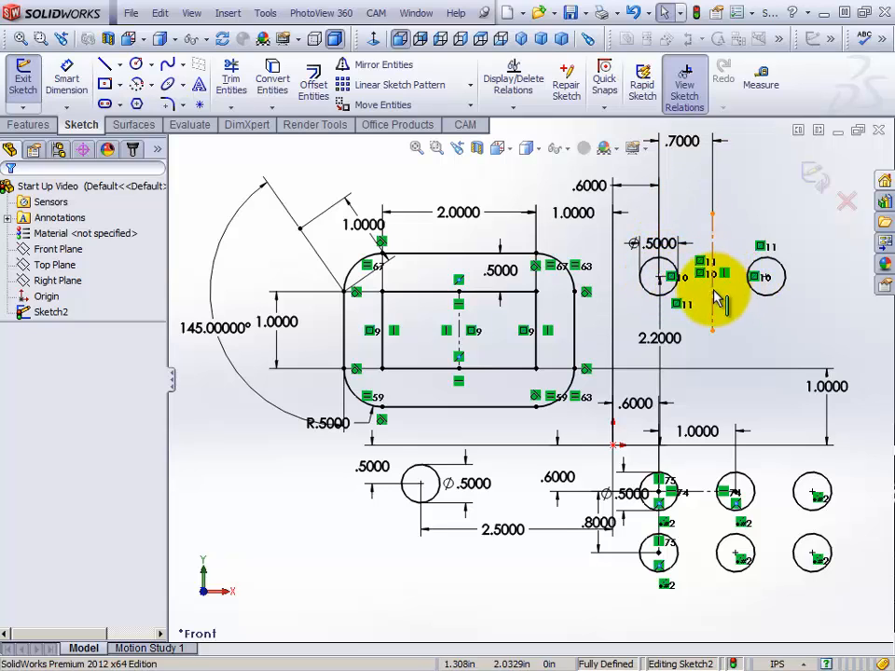
Check the relations and definition status of the mirrored circle, and clear the selection
click(783, 272)
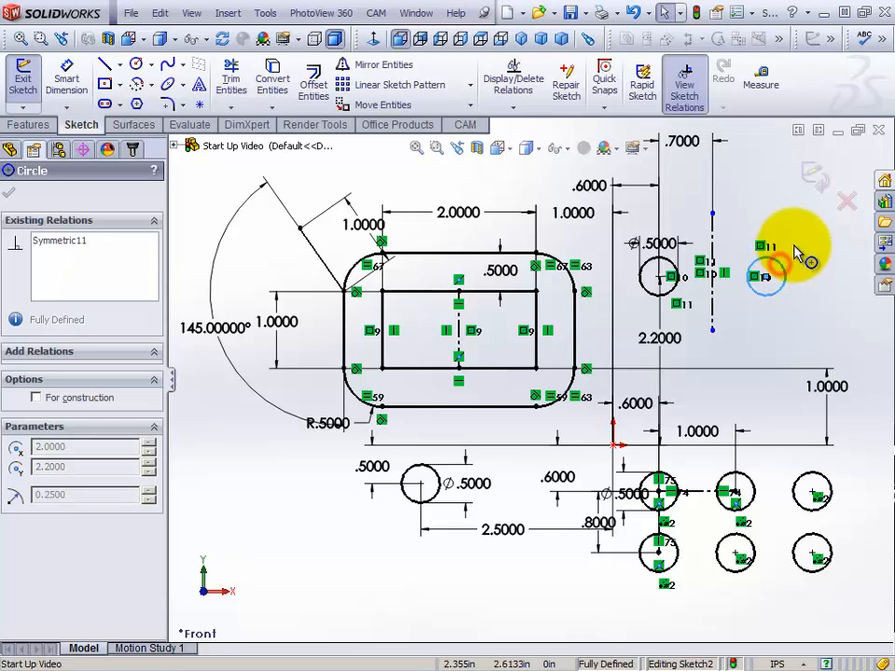
click(766, 328)
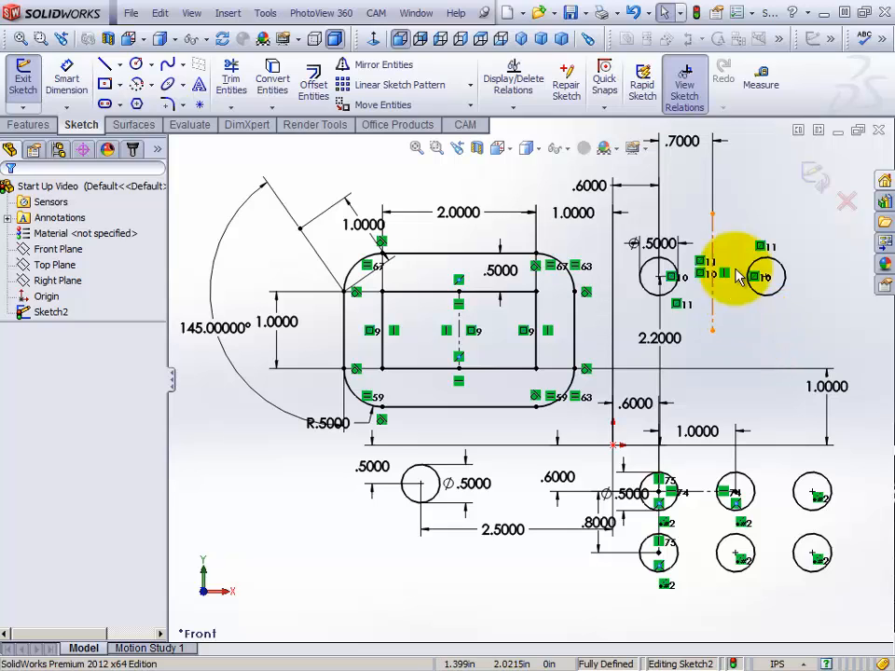
click(806, 347)
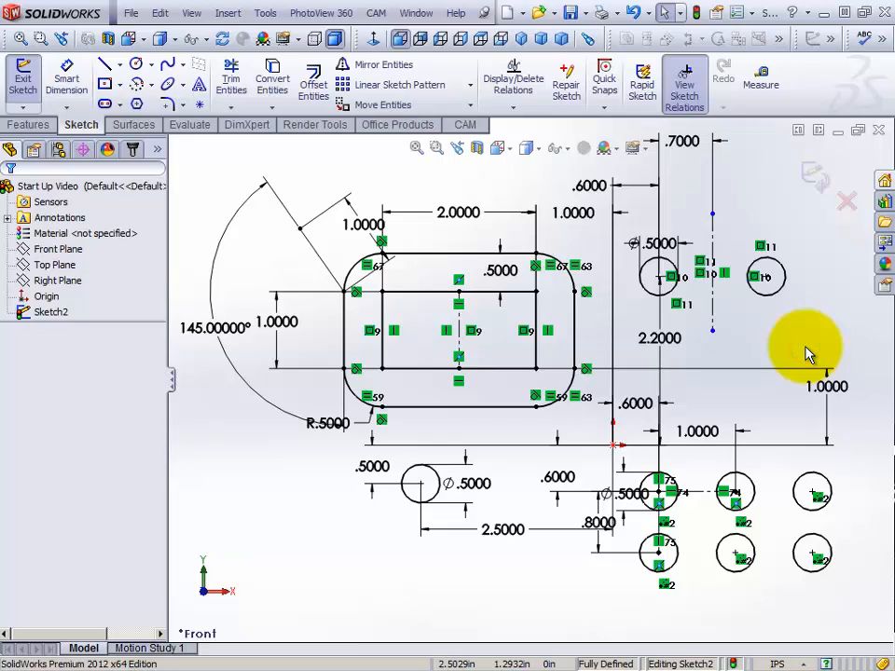